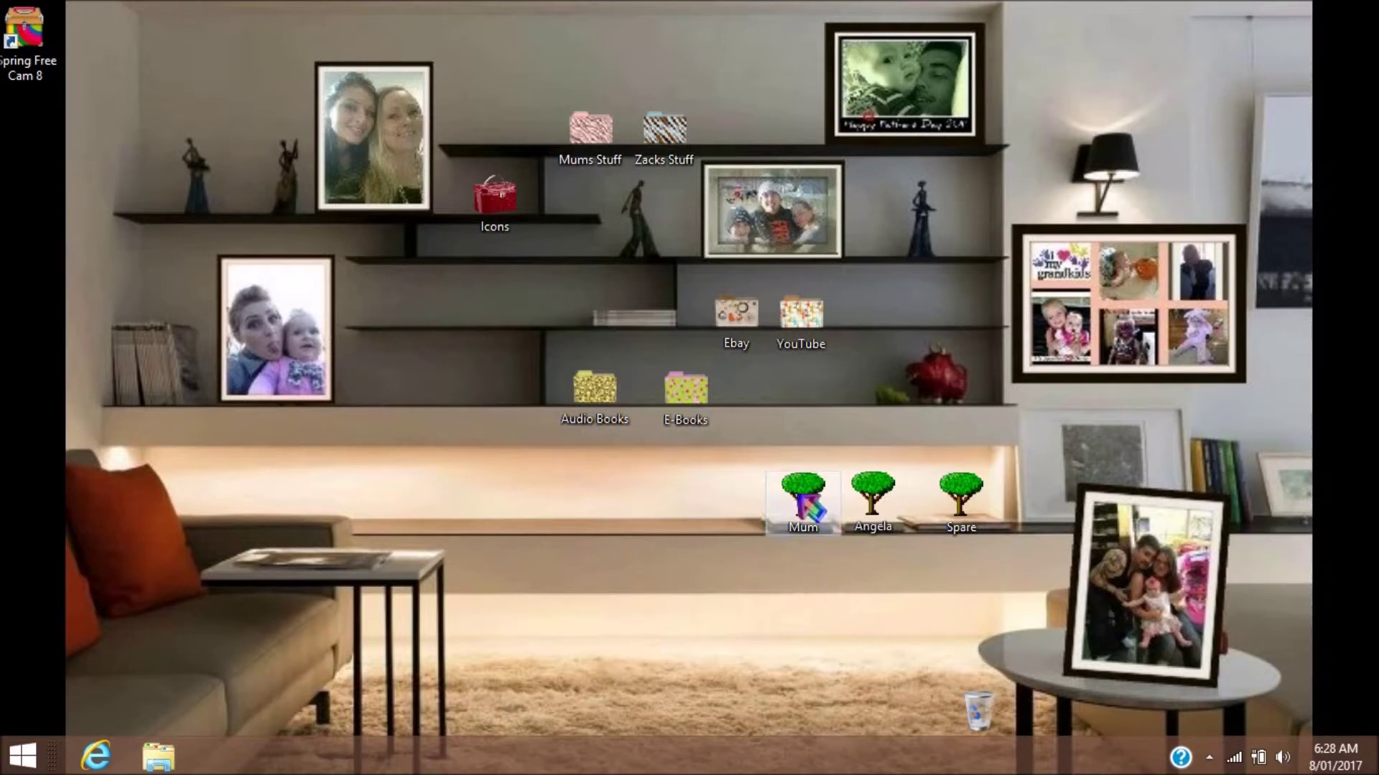
Step: Open the Financial Tracker 2017.ods spreadsheet from the Mum folder on the desktop
{"action": "double_click", "coordinate": [802, 496]}
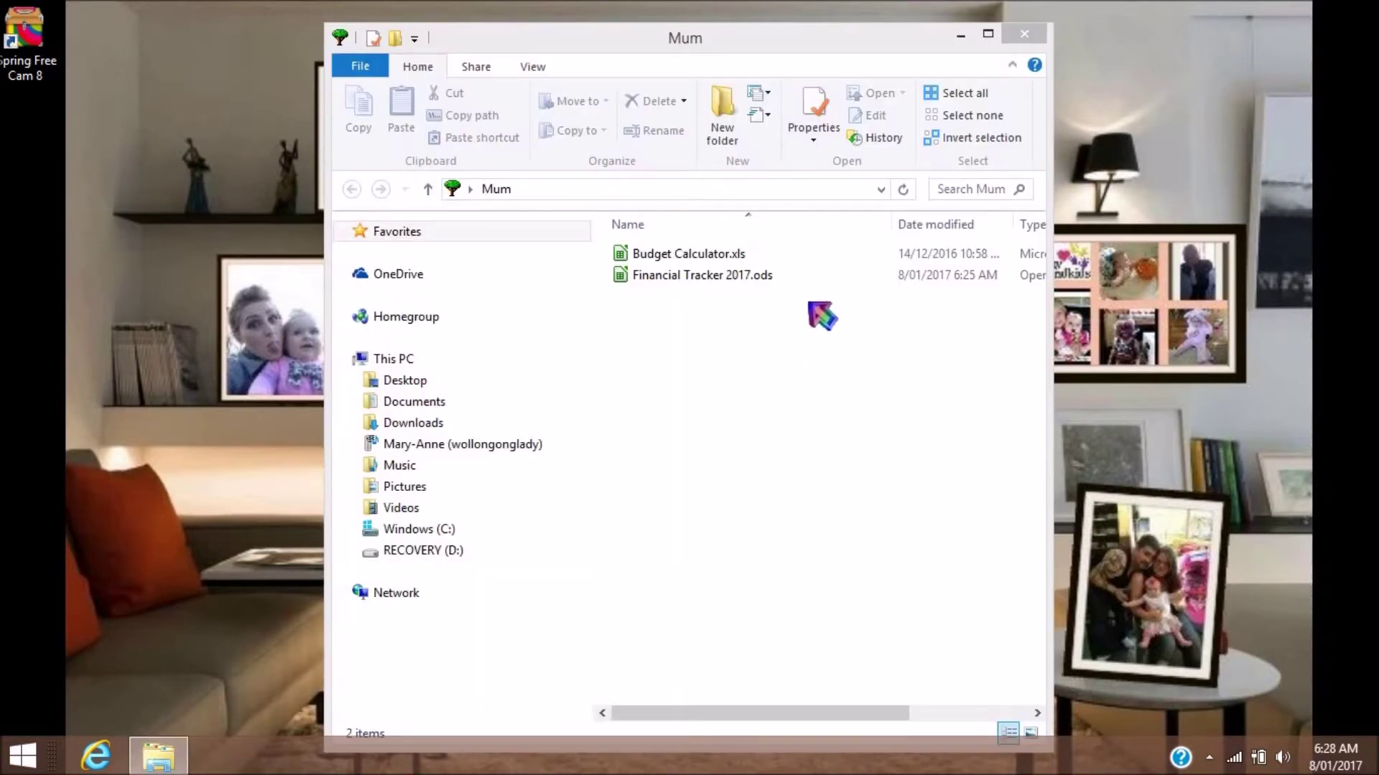
{"action": "left_click", "coordinate": [797, 282]}
{"action": "double_click", "coordinate": [793, 276]}
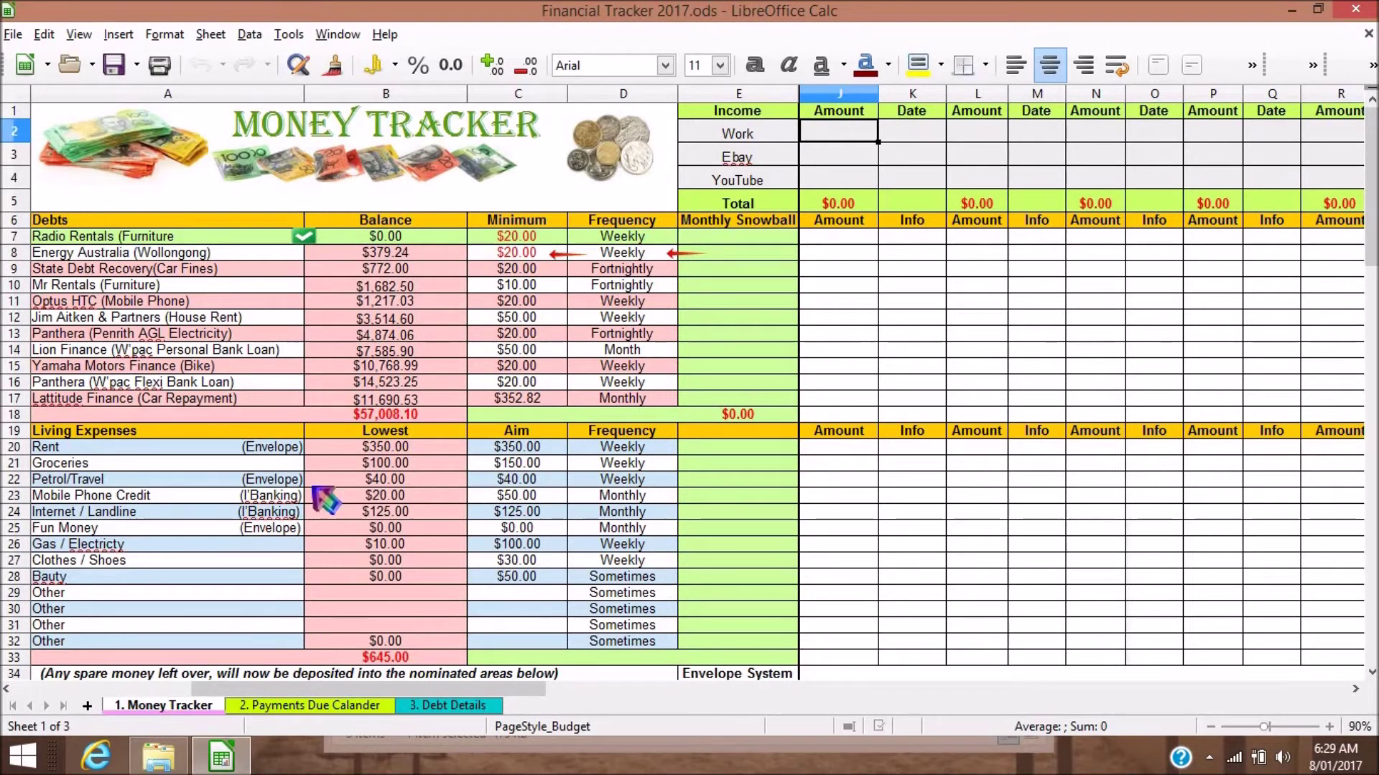
Step: Enter the first income amounts in column J: 1,200 for Work, 200 for Ebay and 100 for YouTube
{"action": "left_click_drag", "start_coordinate": [1373, 201], "coordinate": [1373, 314]}
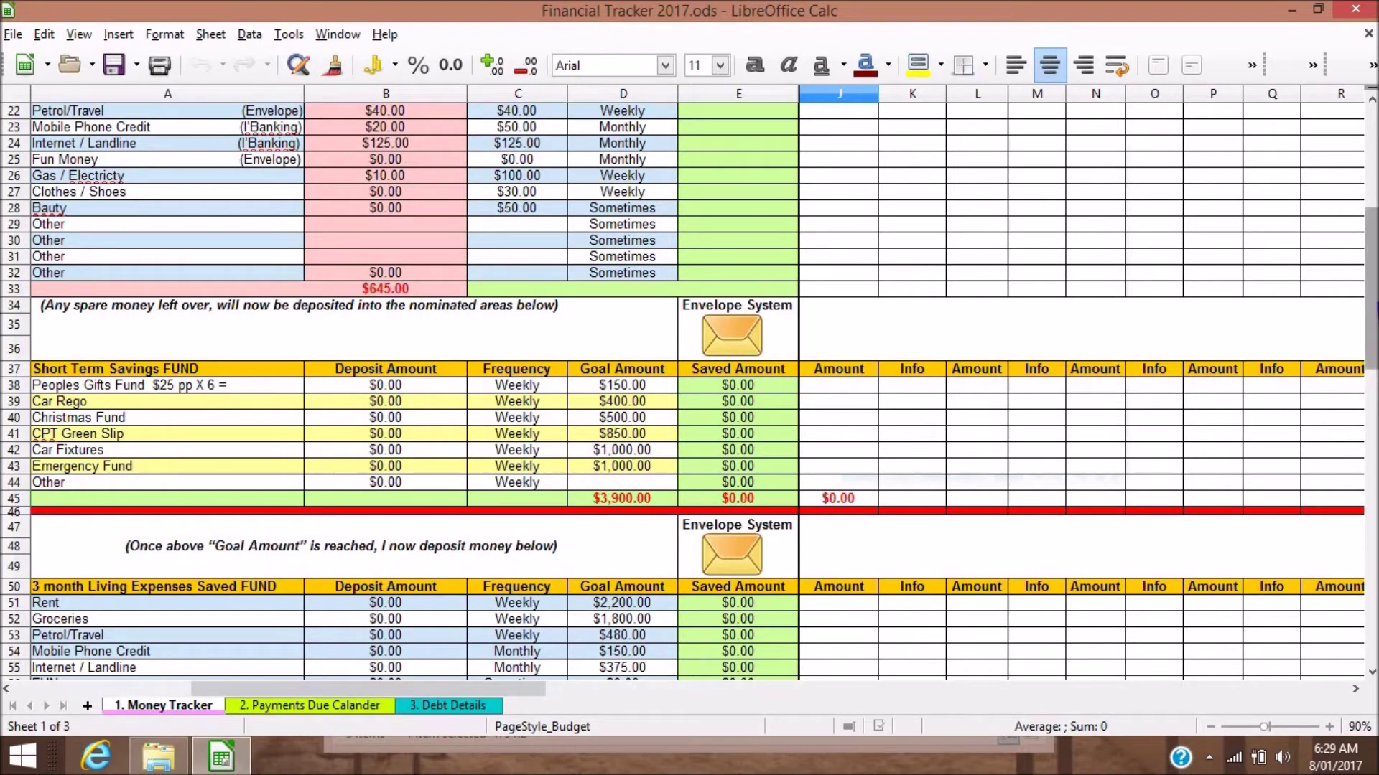
{"action": "left_click_drag", "start_coordinate": [1373, 316], "coordinate": [1374, 411]}
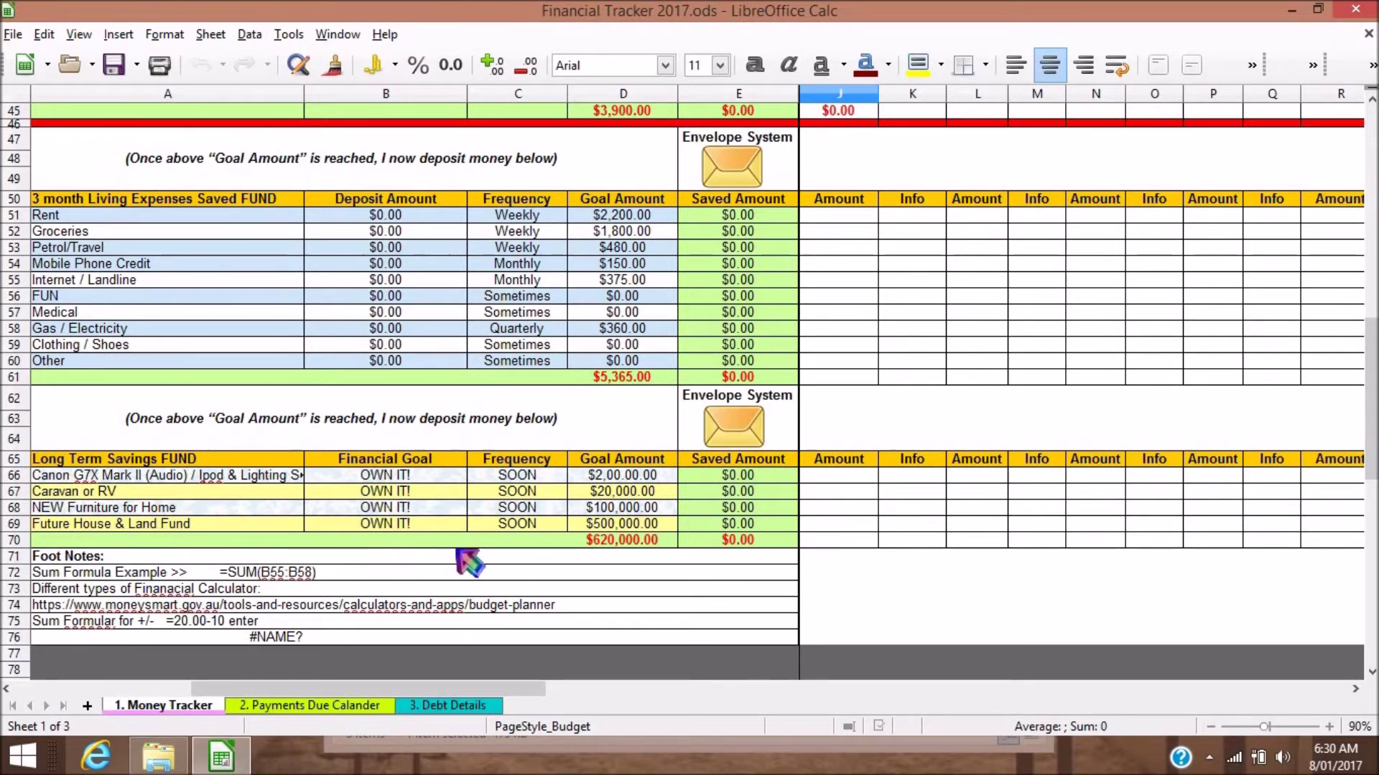
{"action": "left_click_drag", "start_coordinate": [1371, 399], "coordinate": [1370, 176]}
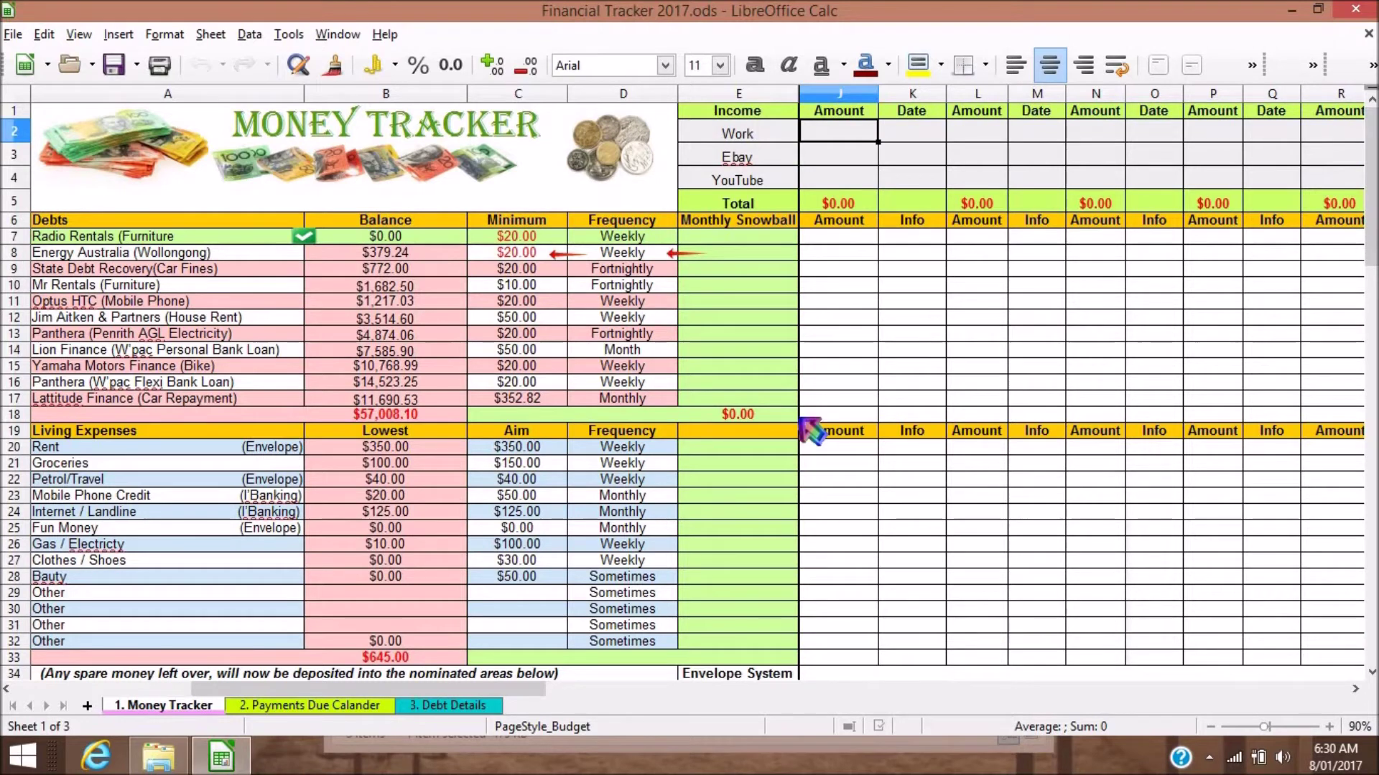
{"action": "double_click", "coordinate": [825, 129]}
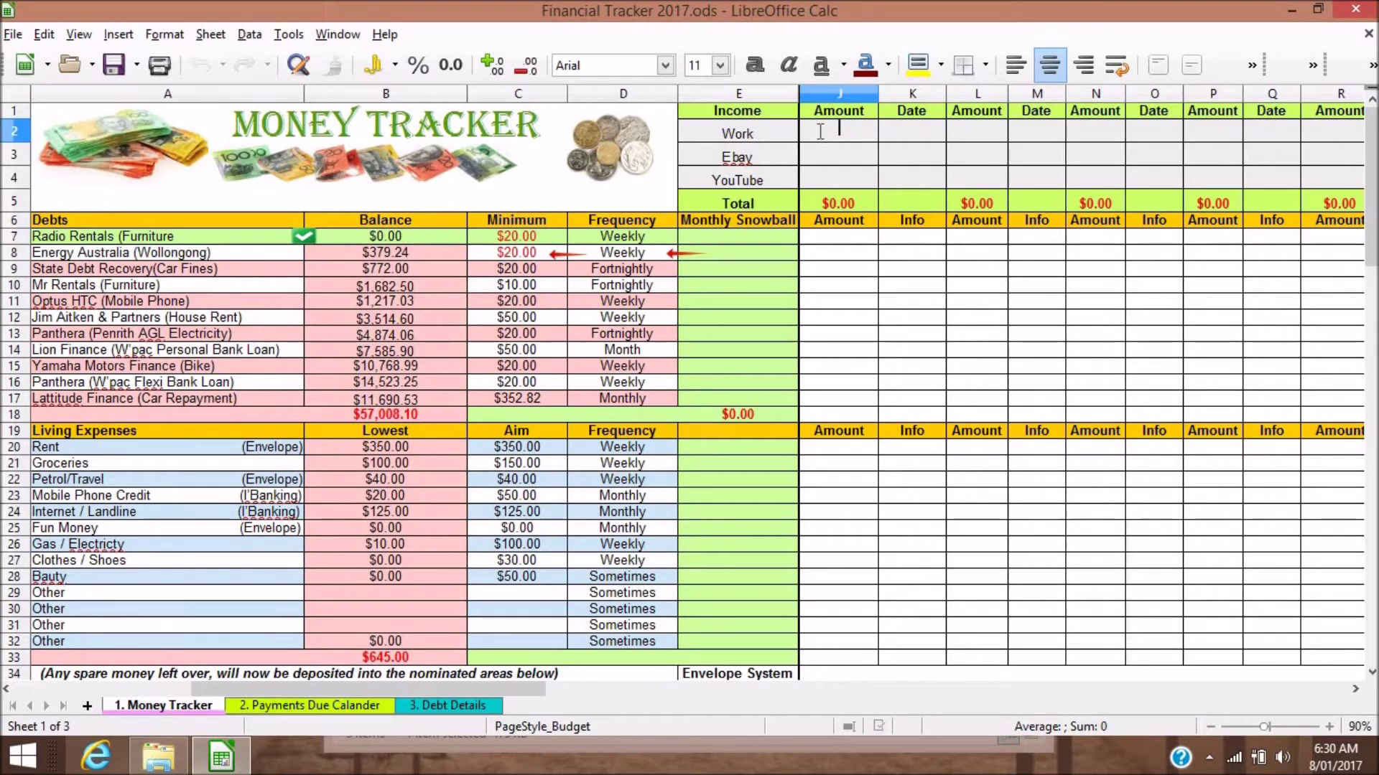
{"action": "type", "text": "1,200"}
{"action": "left_click", "coordinate": [824, 161]}
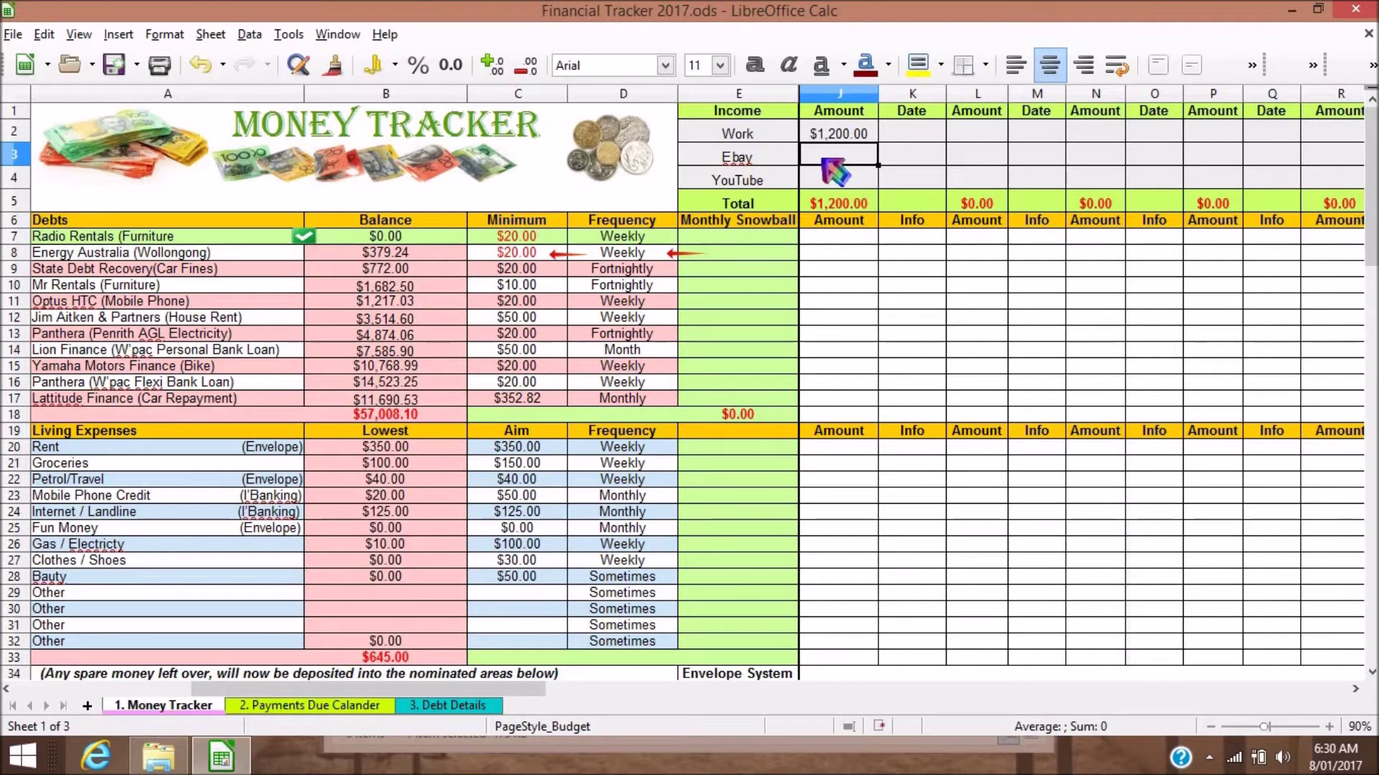
{"action": "type", "text": "2"}
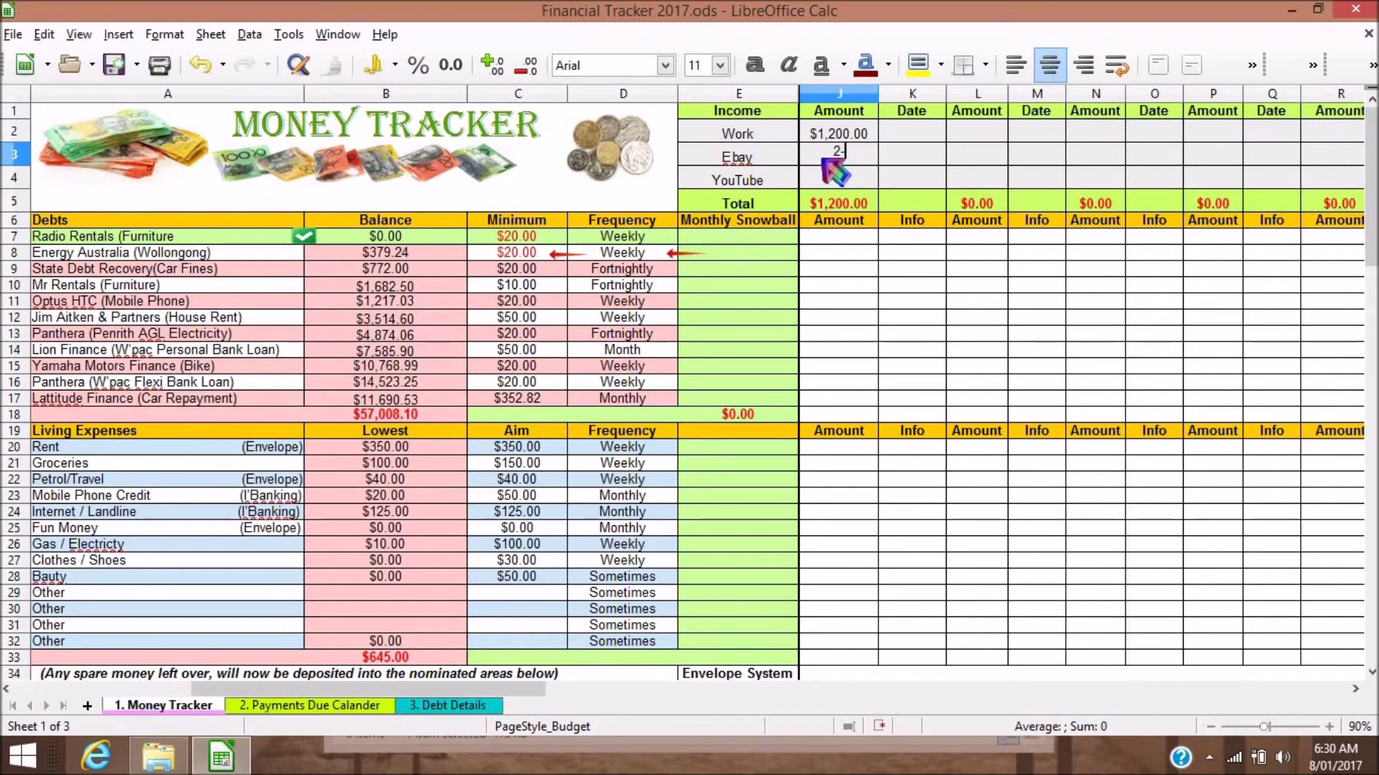
{"action": "type", "text": "00"}
{"action": "key", "text": "Return"}
{"action": "type", "text": "100"}
{"action": "left_click", "coordinate": [835, 239]}
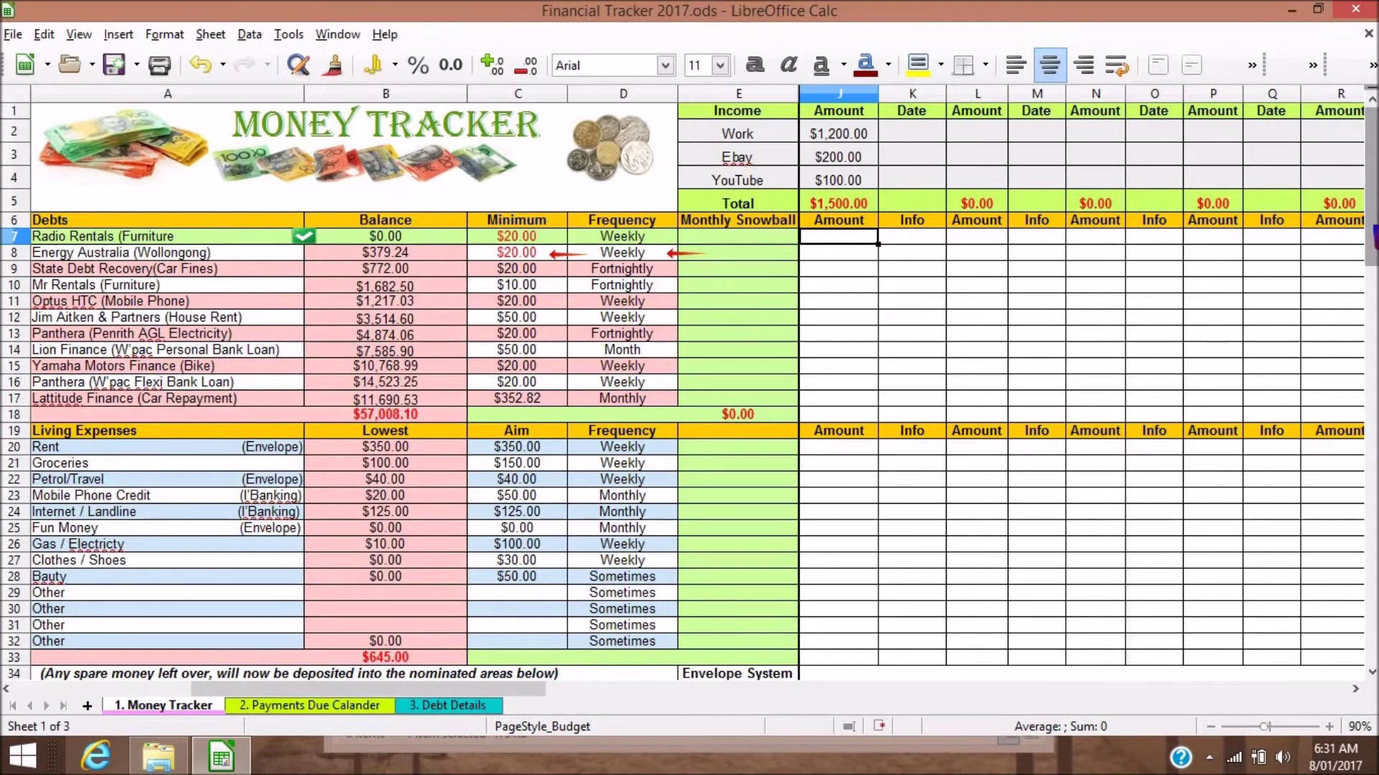
Step: Enter a 40 payment for the Energy Australia debt in the first Amount column, cell J8
{"action": "left_click_drag", "start_coordinate": [1373, 237], "coordinate": [1372, 246]}
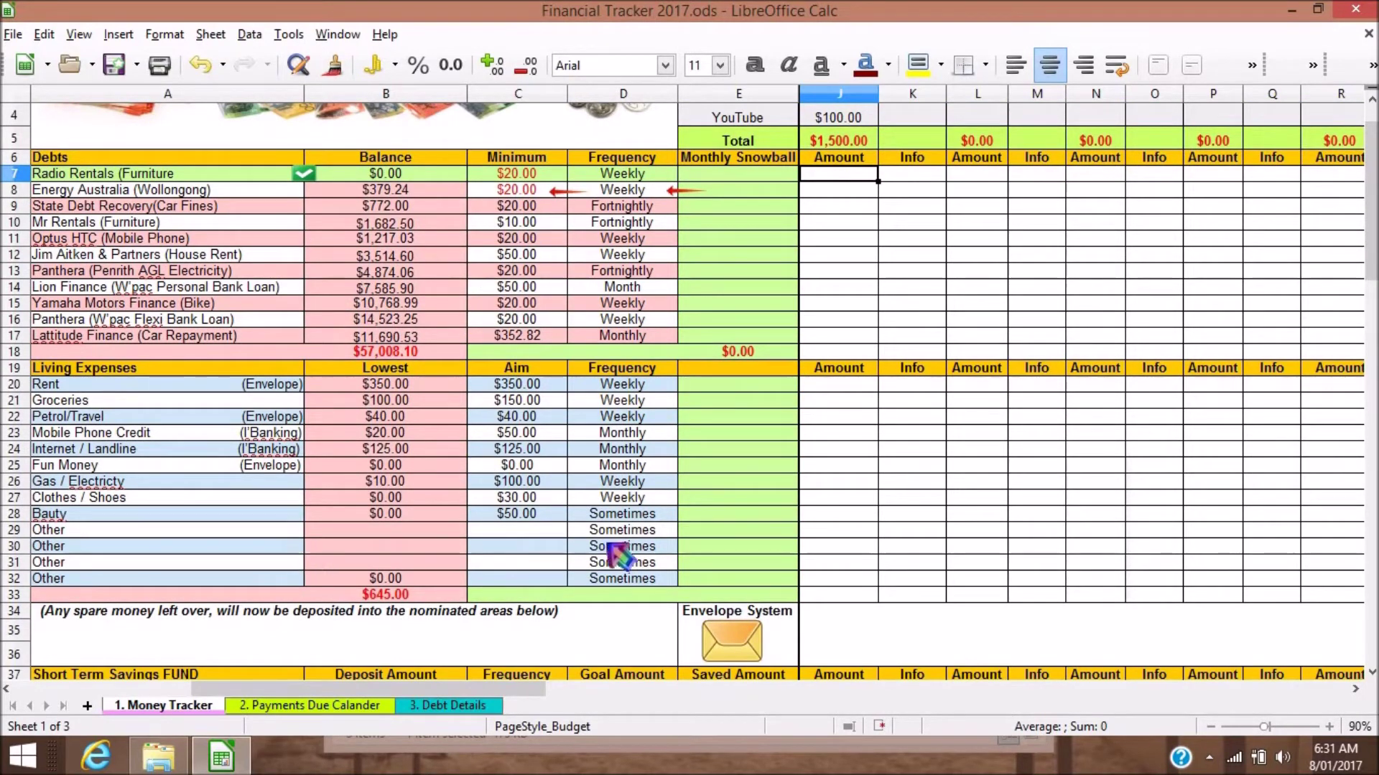
{"action": "left_click_drag", "start_coordinate": [1371, 205], "coordinate": [1371, 252]}
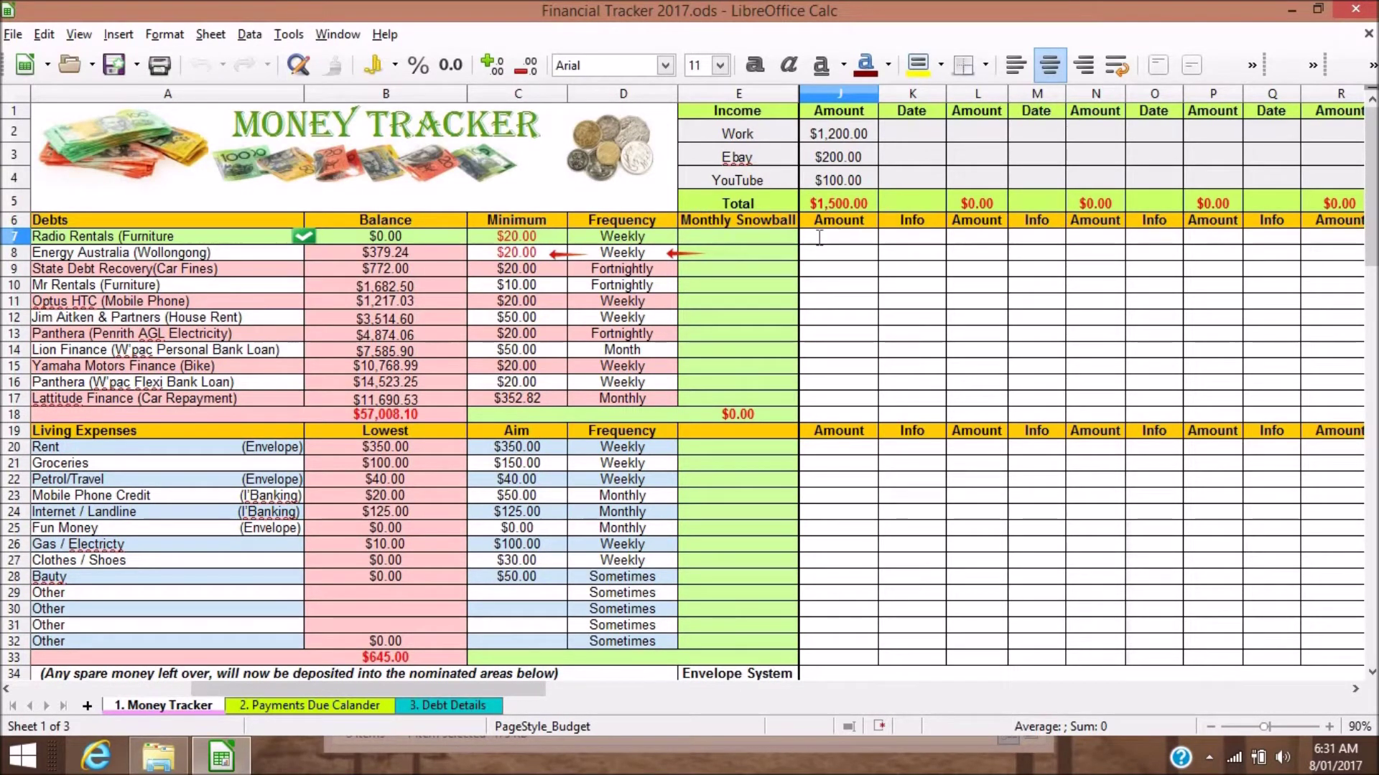
{"action": "left_click", "coordinate": [528, 238]}
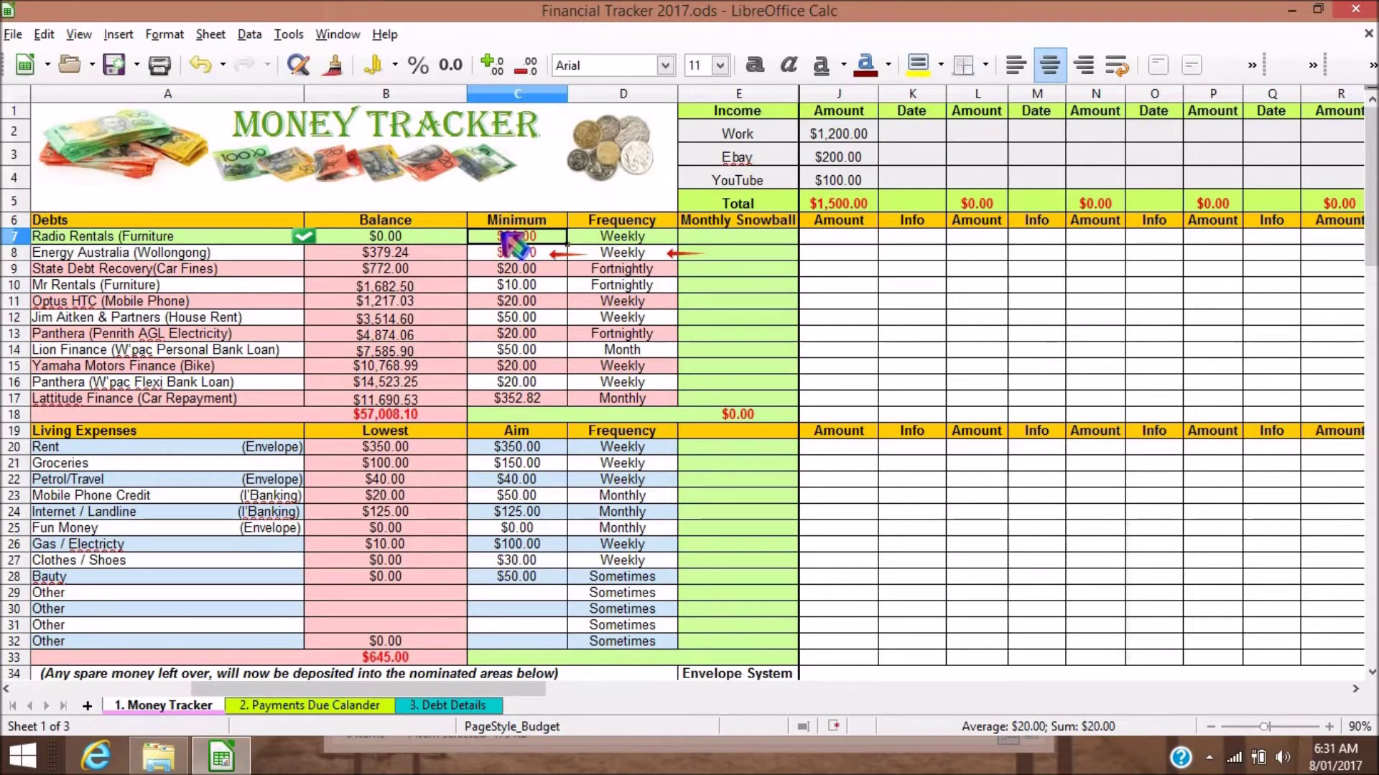
{"action": "left_click", "coordinate": [546, 254]}
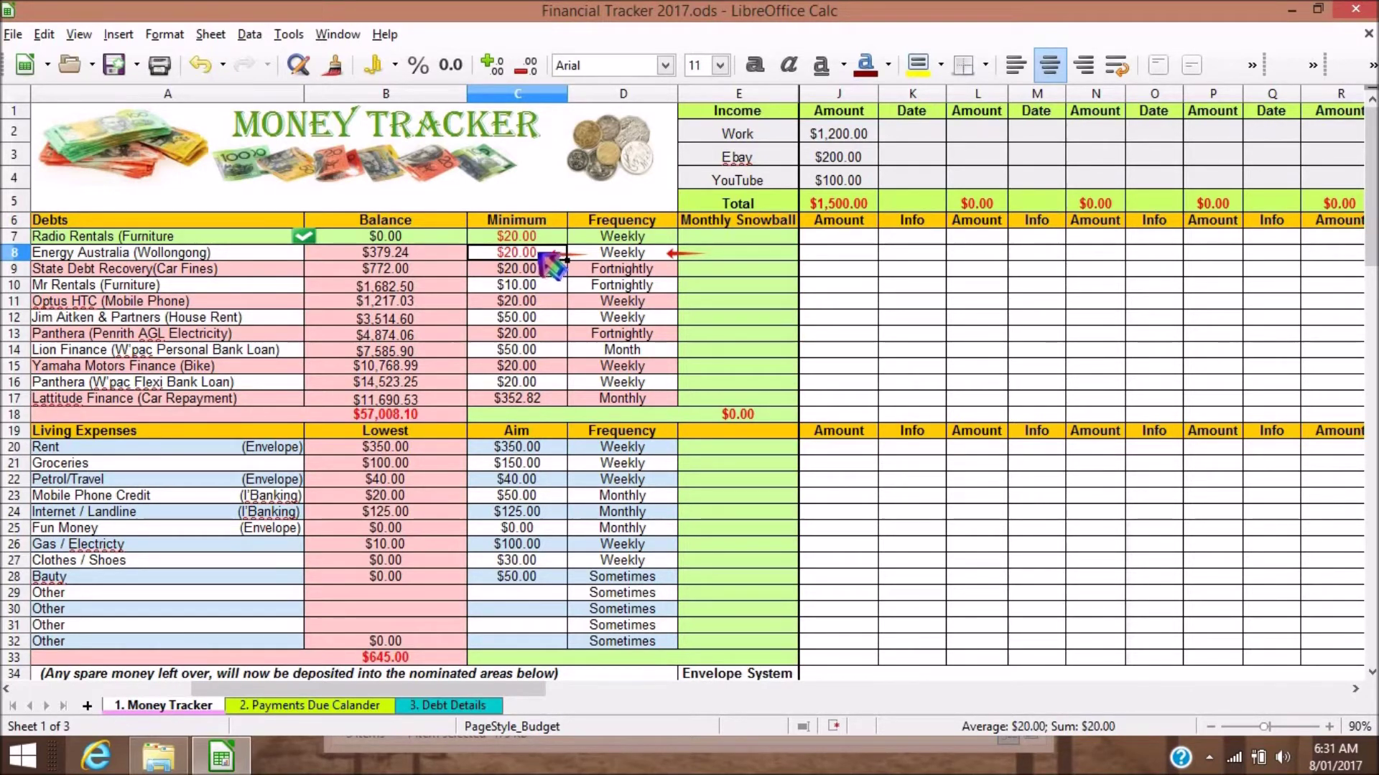
{"action": "left_click", "coordinate": [831, 253]}
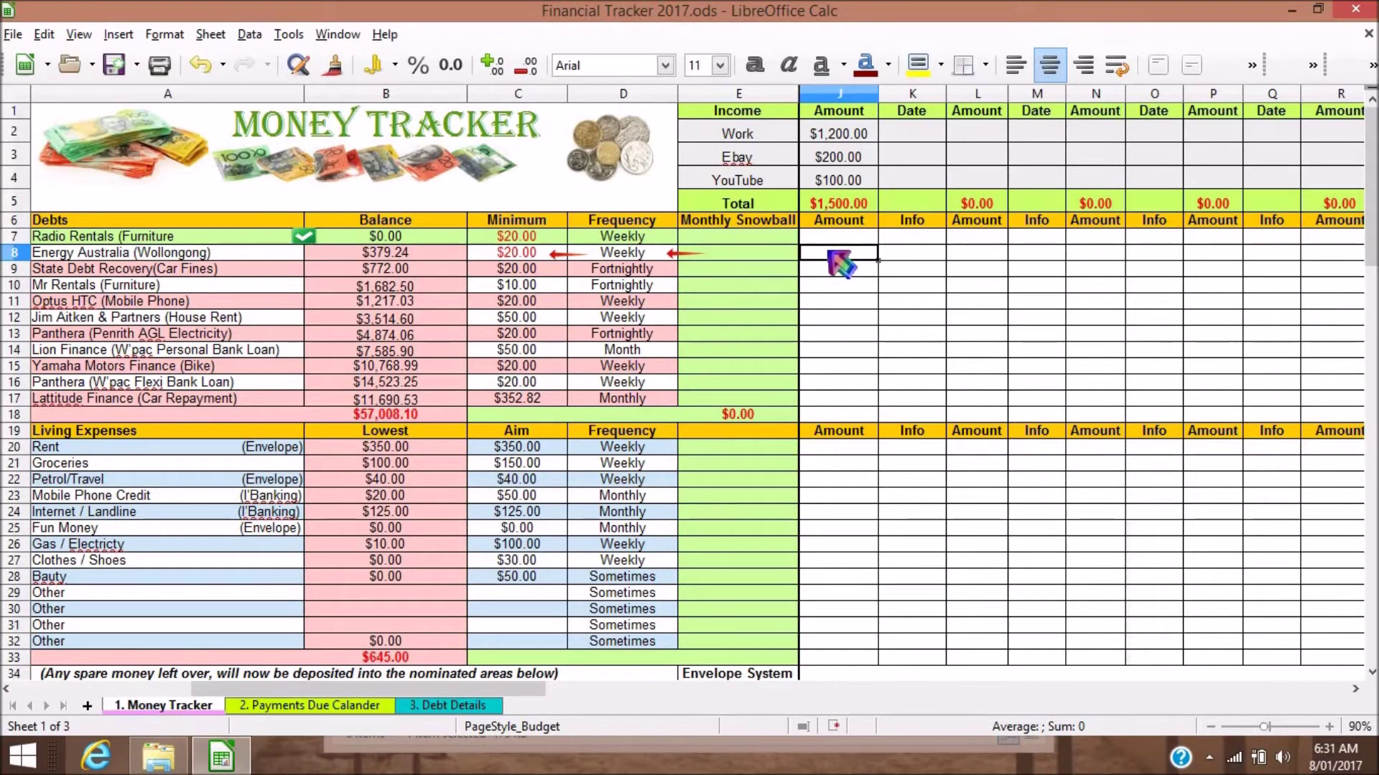
{"action": "double_click", "coordinate": [833, 254]}
{"action": "type", "text": "20"}
{"action": "key", "text": "Return"}
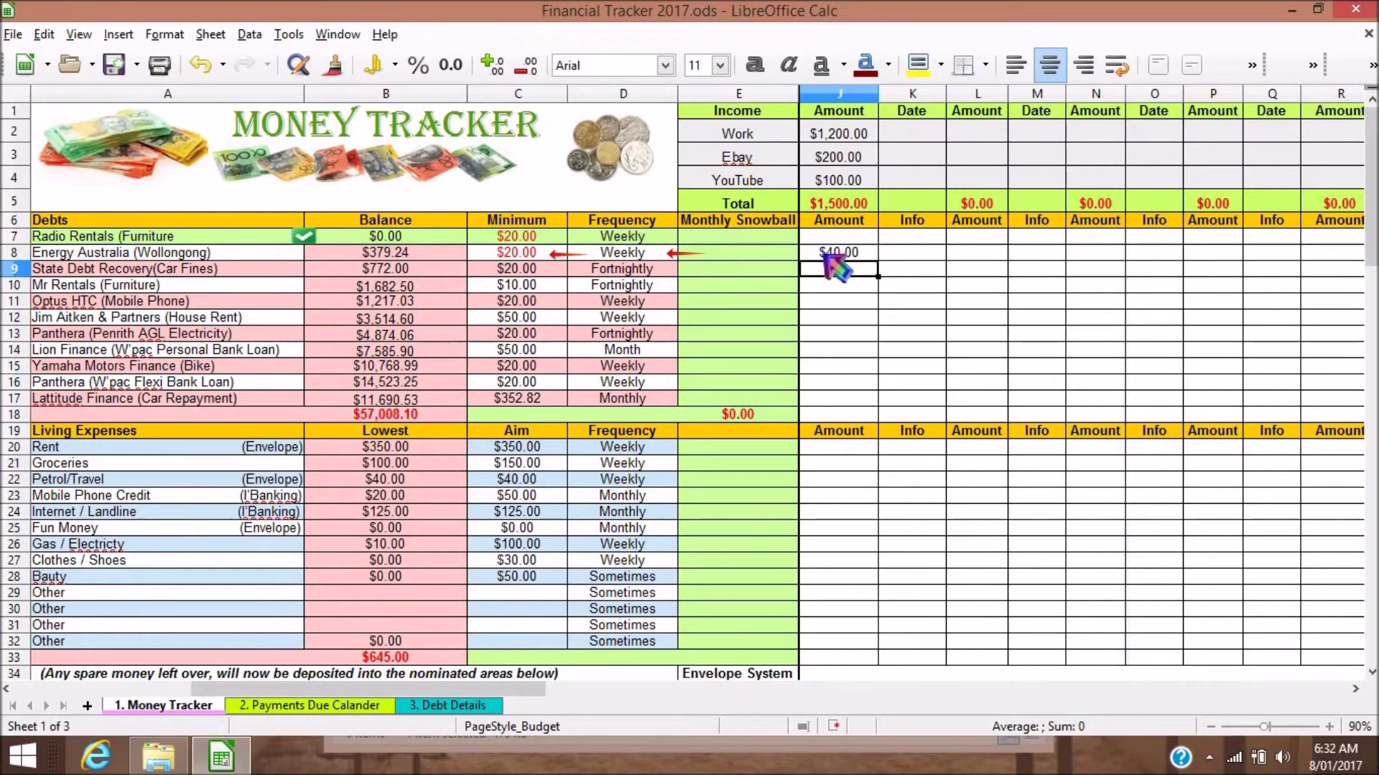
{"action": "left_click", "coordinate": [826, 255]}
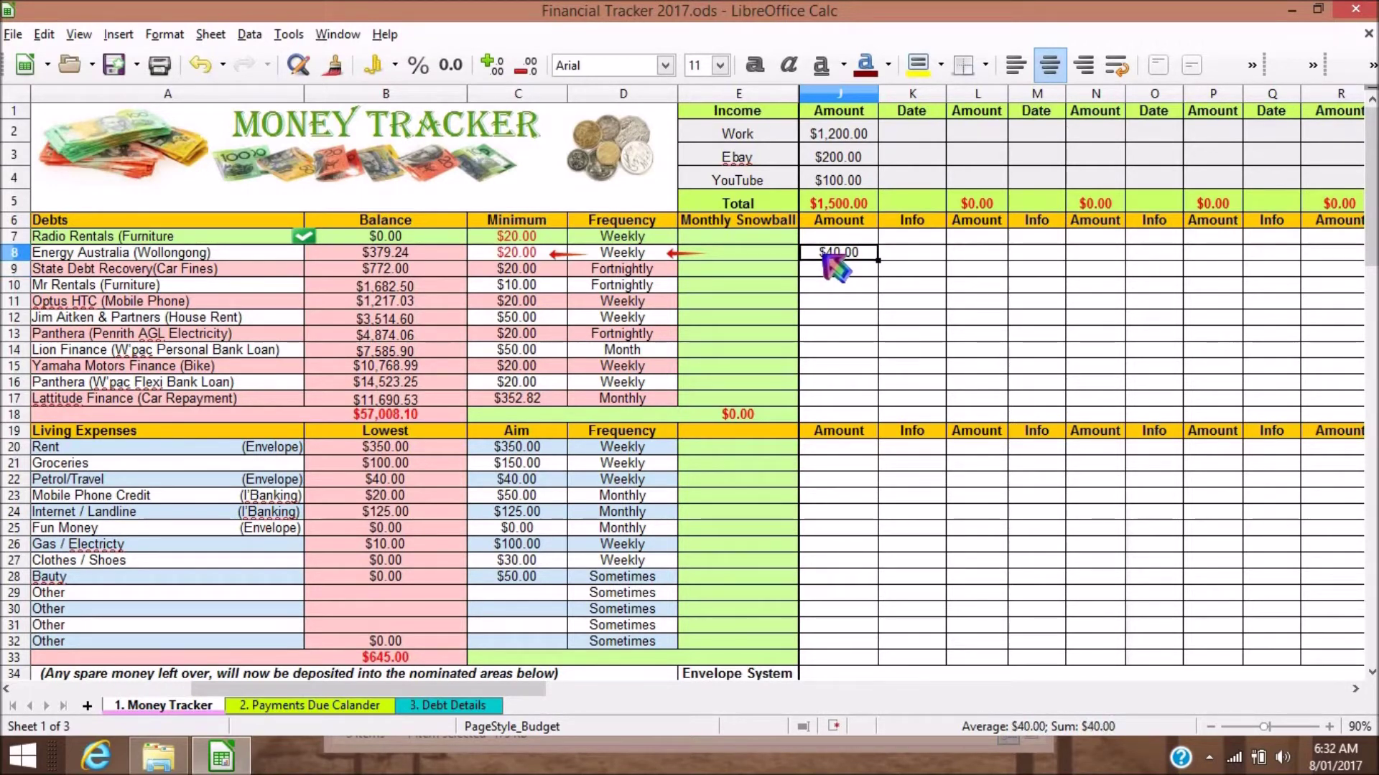
Step: Enter 80 as the Monthly Snowball amount for the Radio Rentals debt in cell E7
{"action": "left_click", "coordinate": [723, 253]}
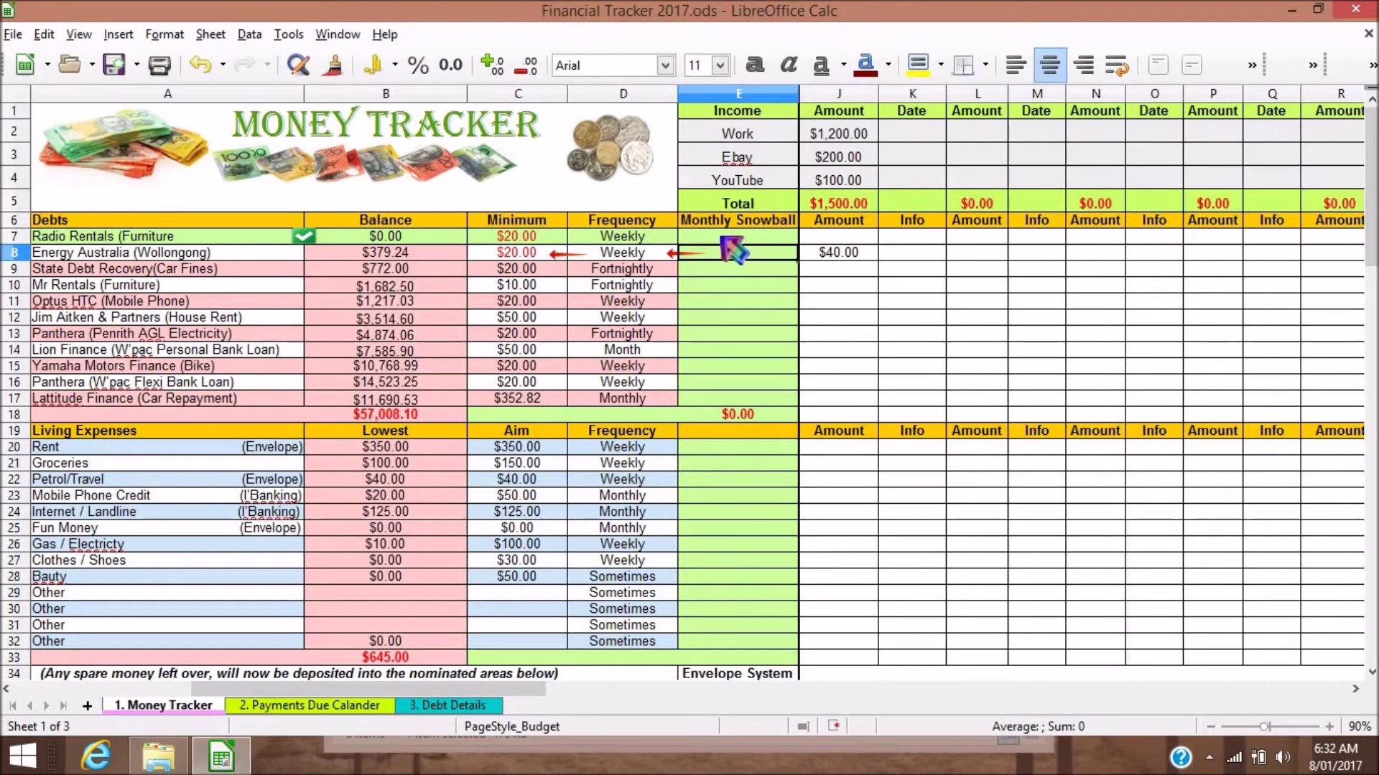
{"action": "left_click", "coordinate": [726, 238]}
{"action": "type", "text": "20"}
{"action": "key", "text": "Return"}
{"action": "key", "text": "Return"}
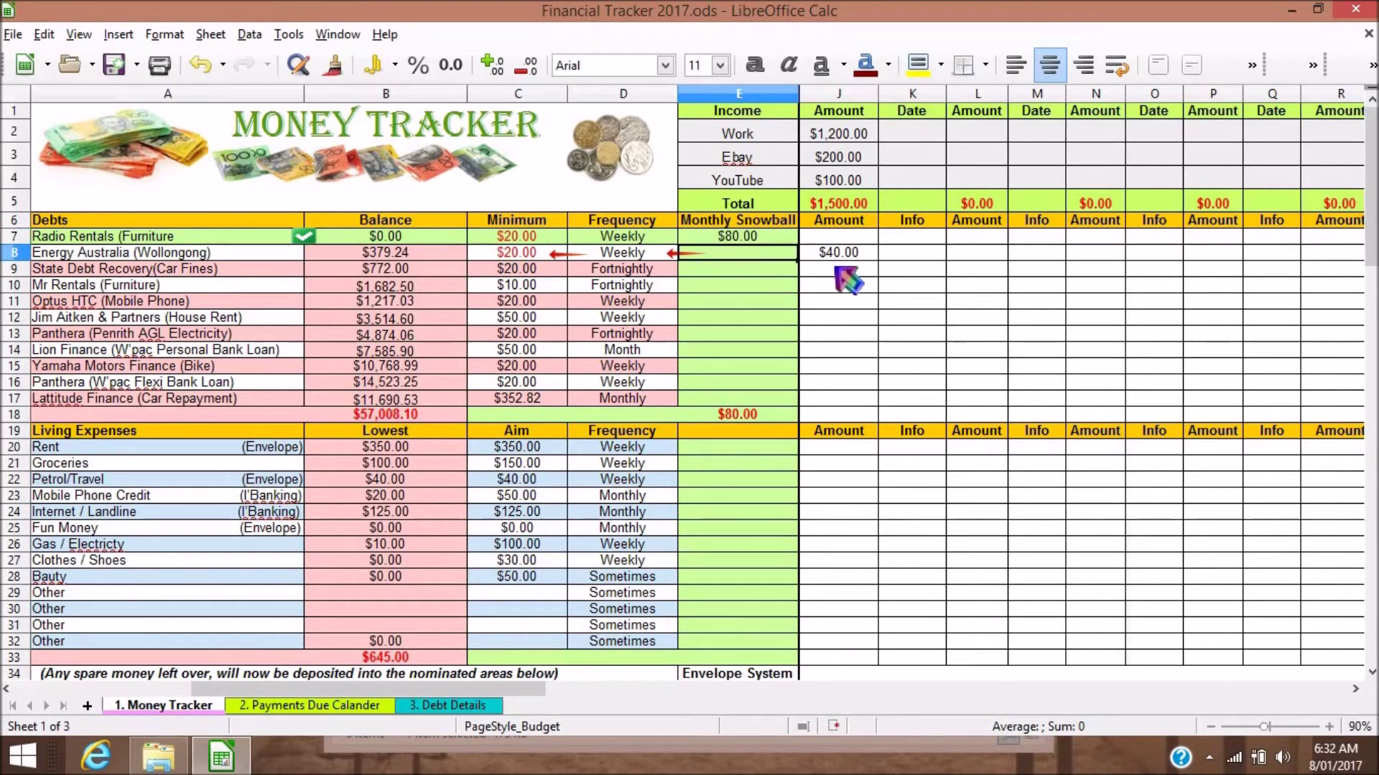
Step: Fill J9 to J12 with debt payments of 20 for State Debt Recovery, 10 for Mr Rentals, 20 for Optus and 50 for House Rent
{"action": "left_click", "coordinate": [848, 272]}
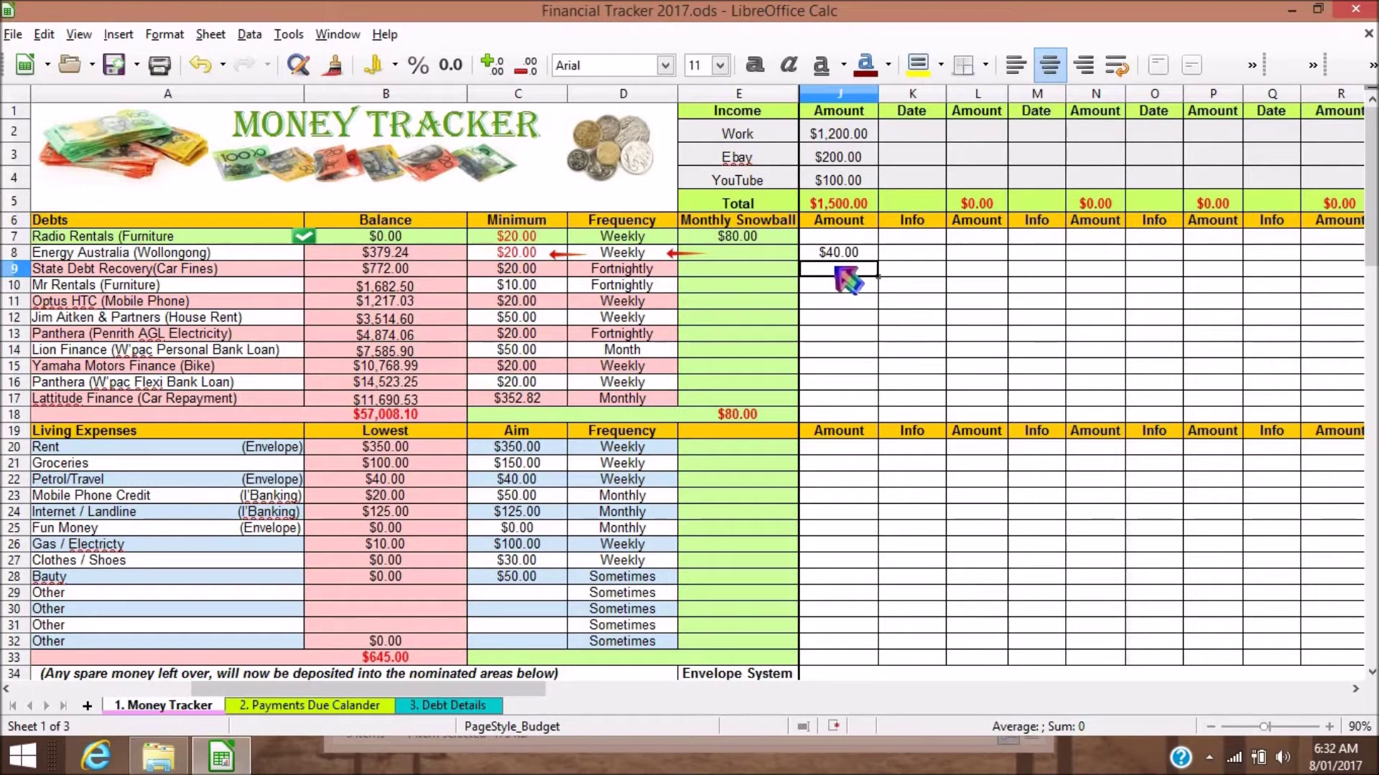
{"action": "double_click", "coordinate": [848, 273]}
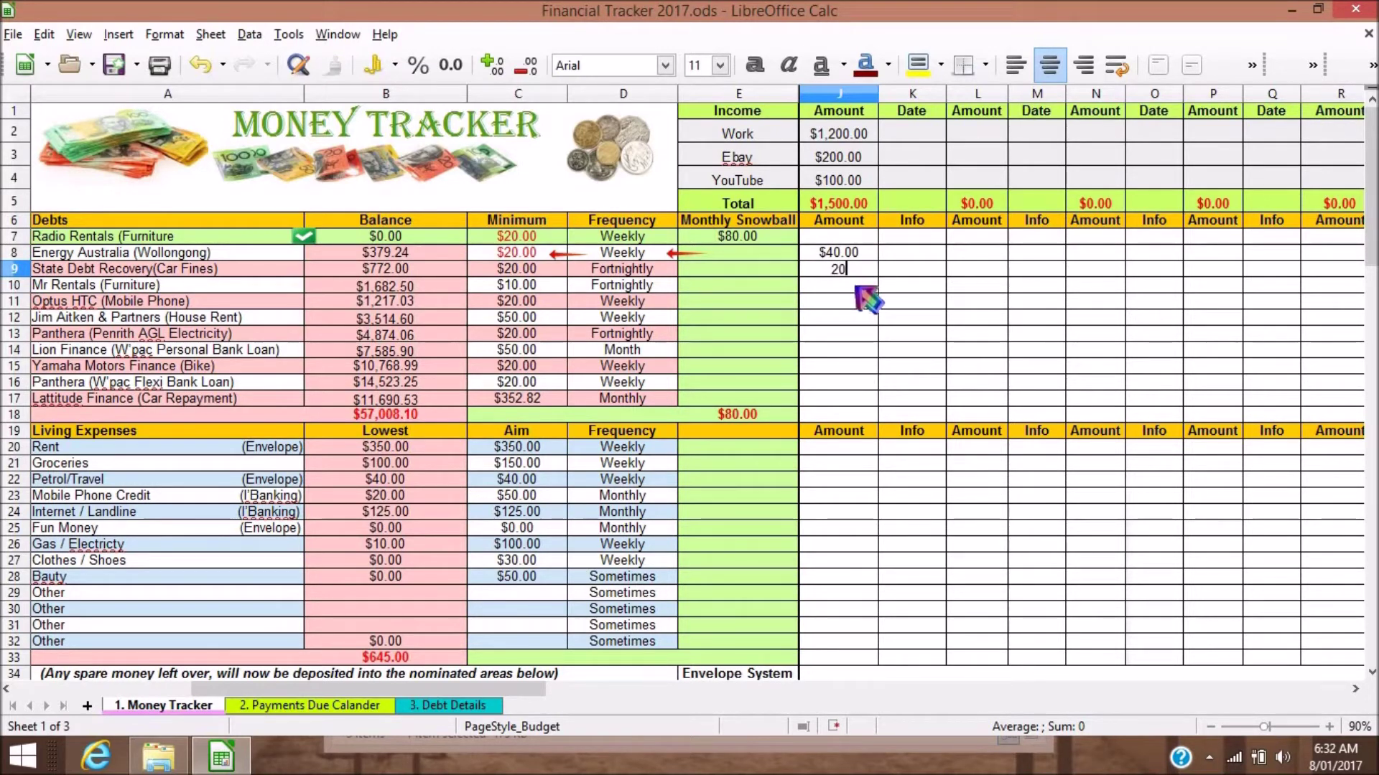
{"action": "key", "text": "Return"}
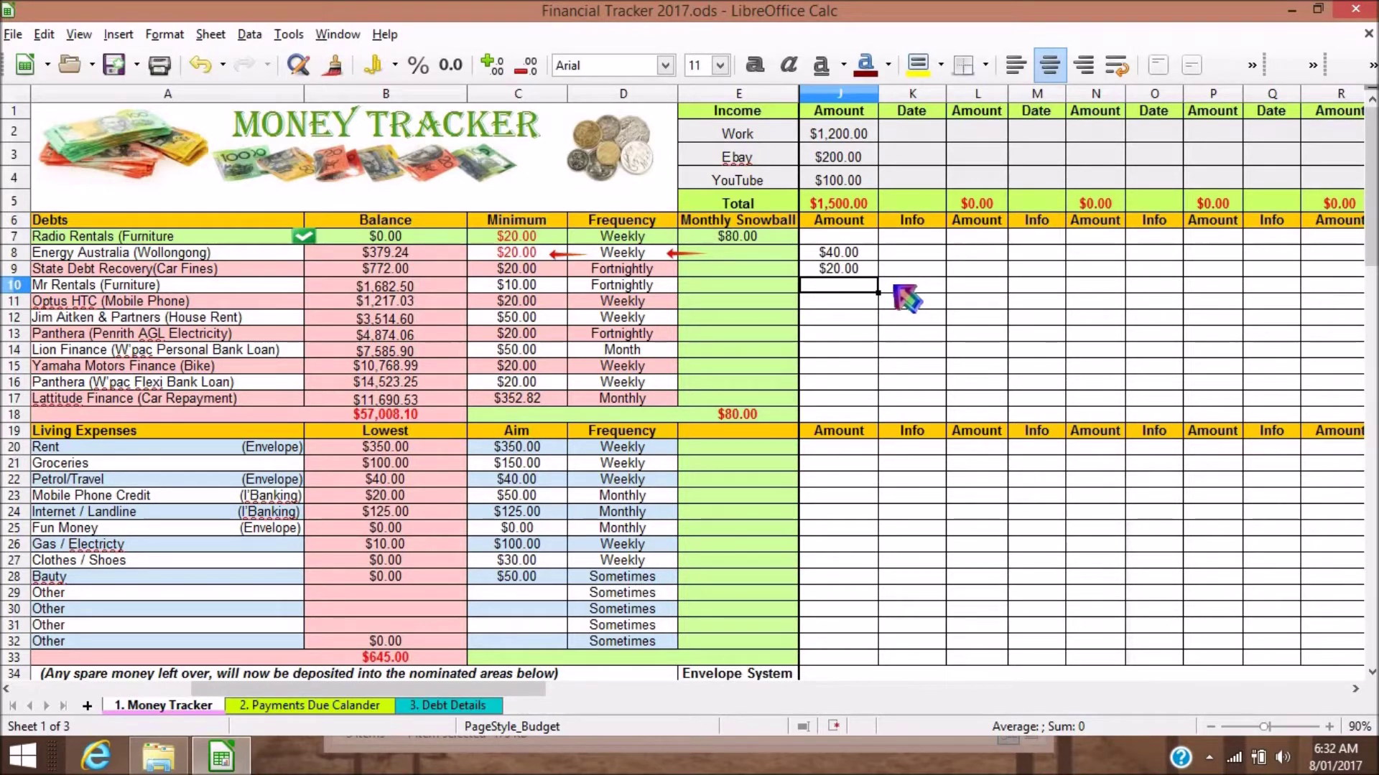
{"action": "type", "text": "10"}
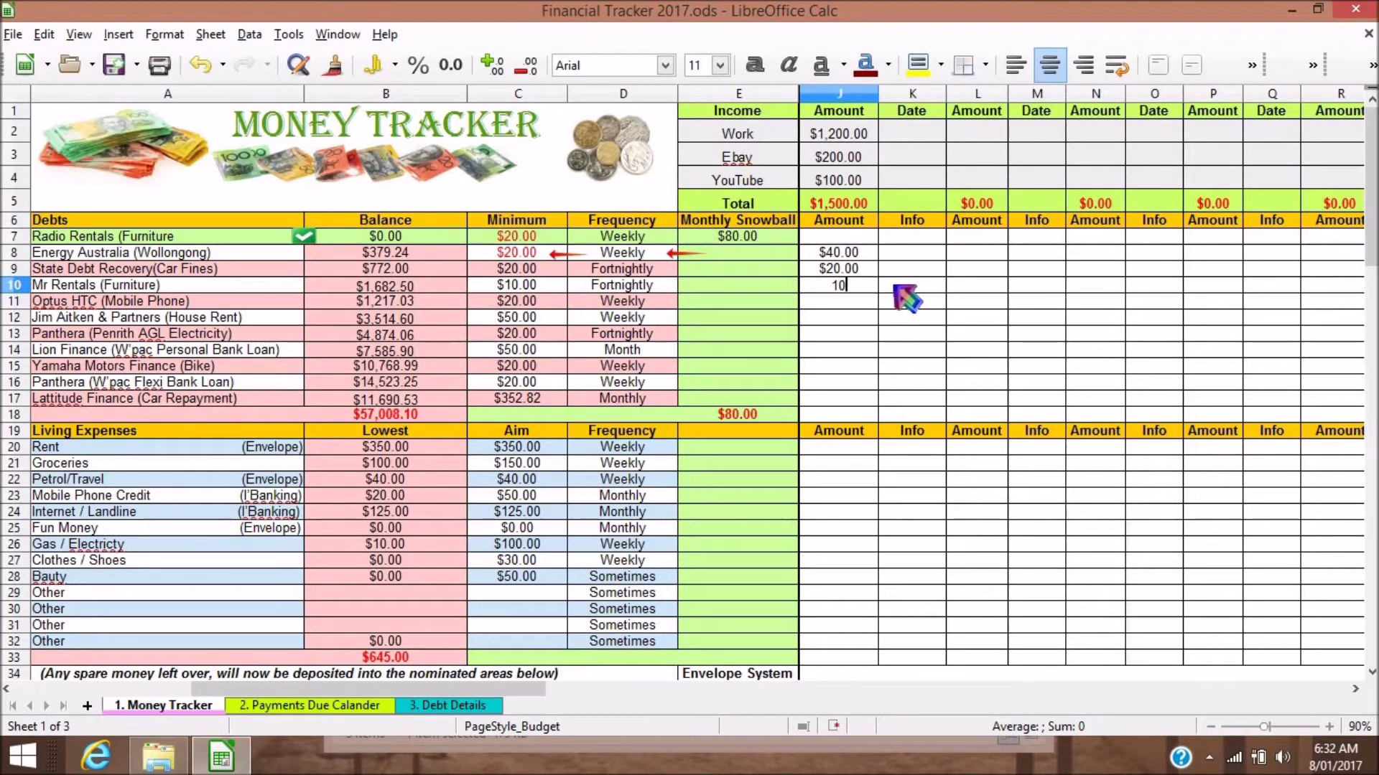
{"action": "key", "text": "Return"}
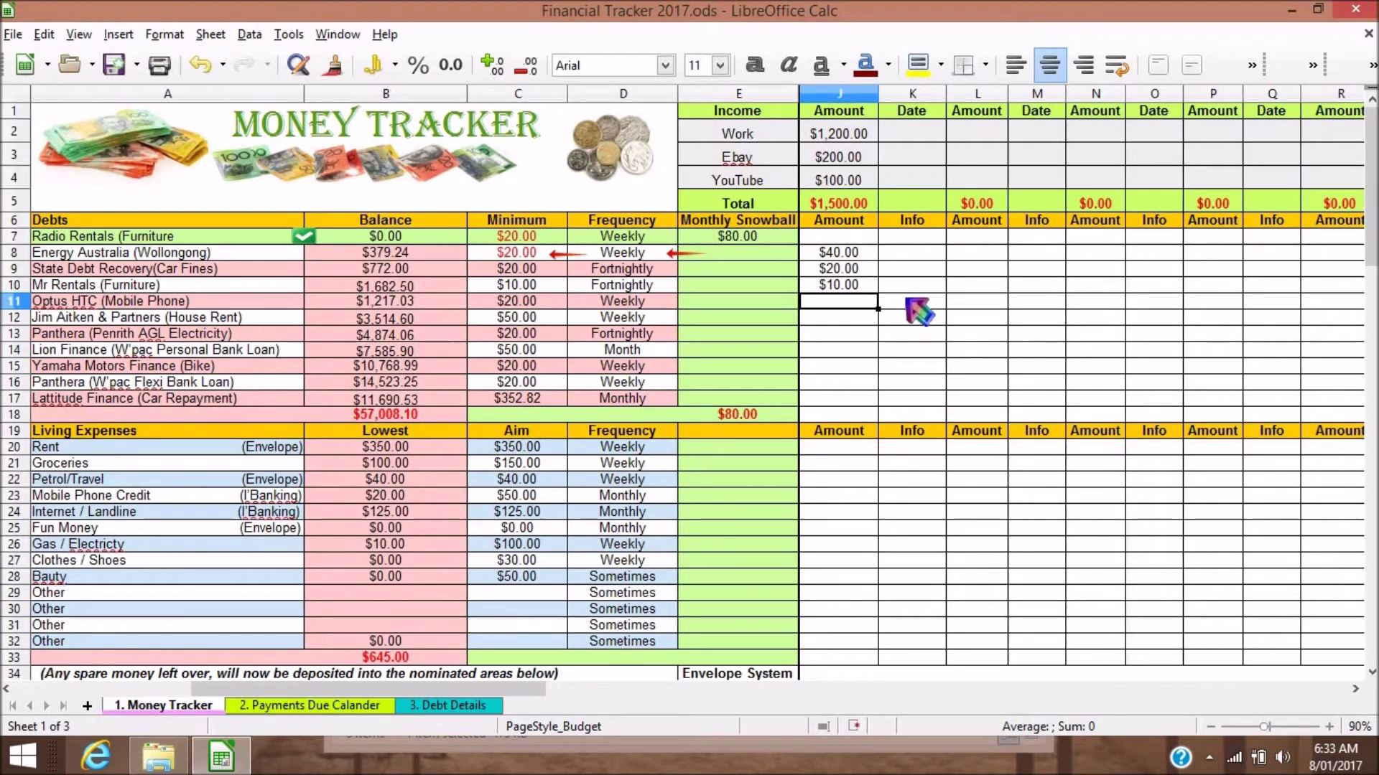
{"action": "type", "text": "20"}
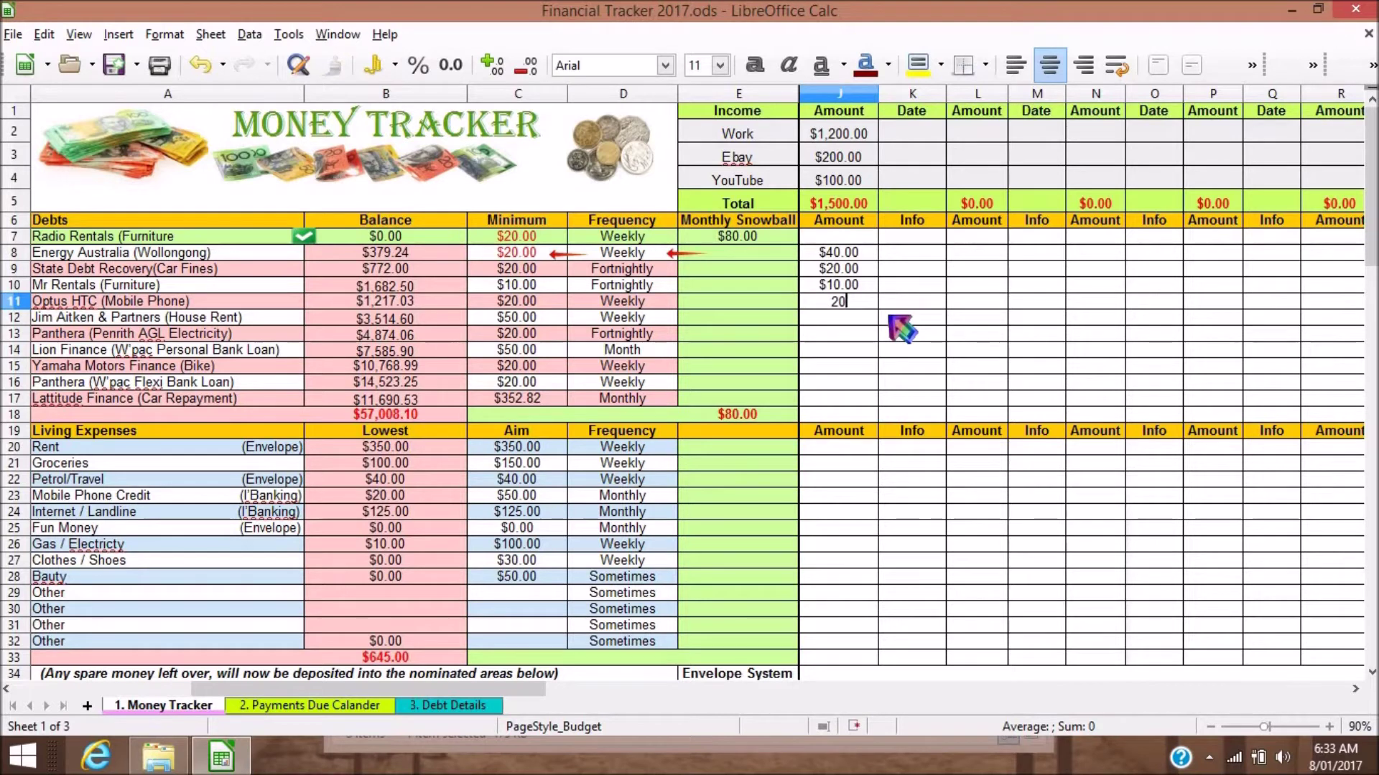
{"action": "key", "text": "Return"}
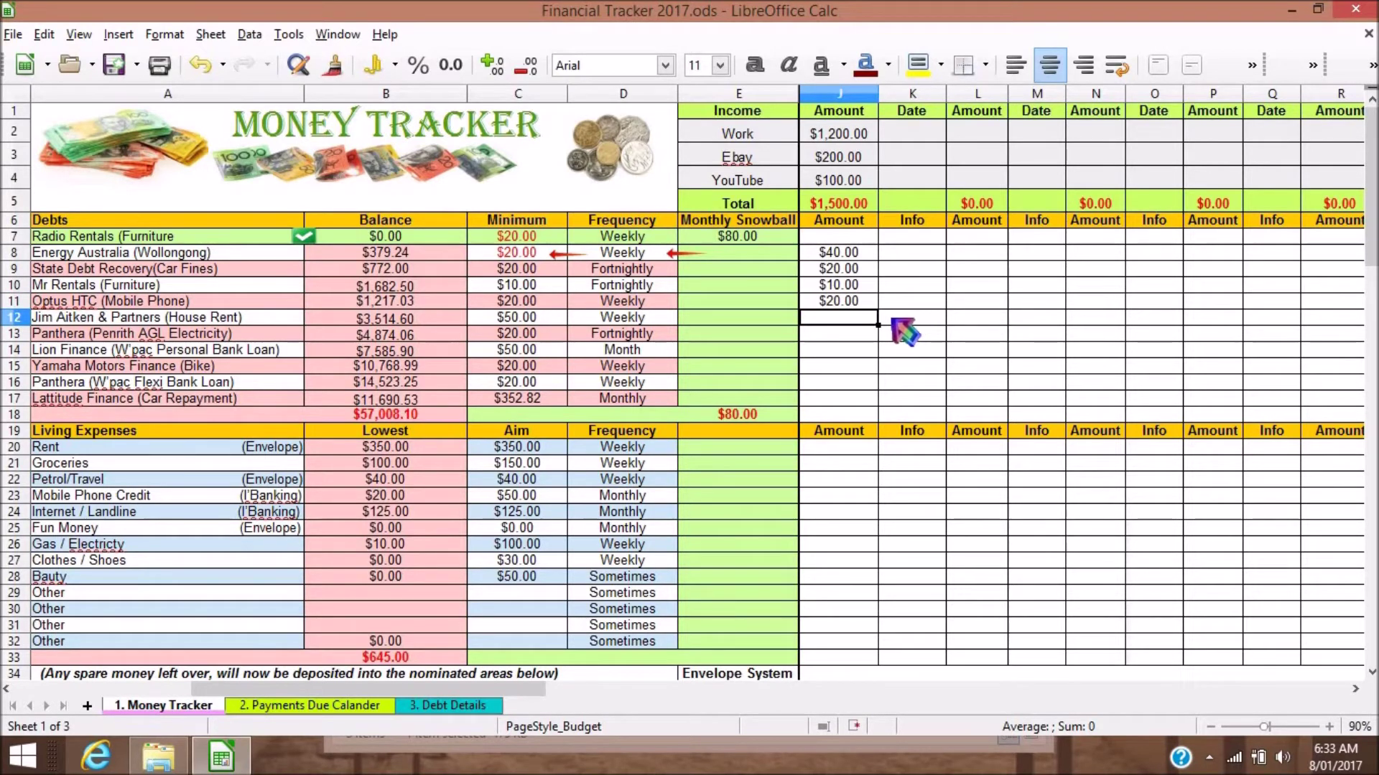
{"action": "type", "text": "50"}
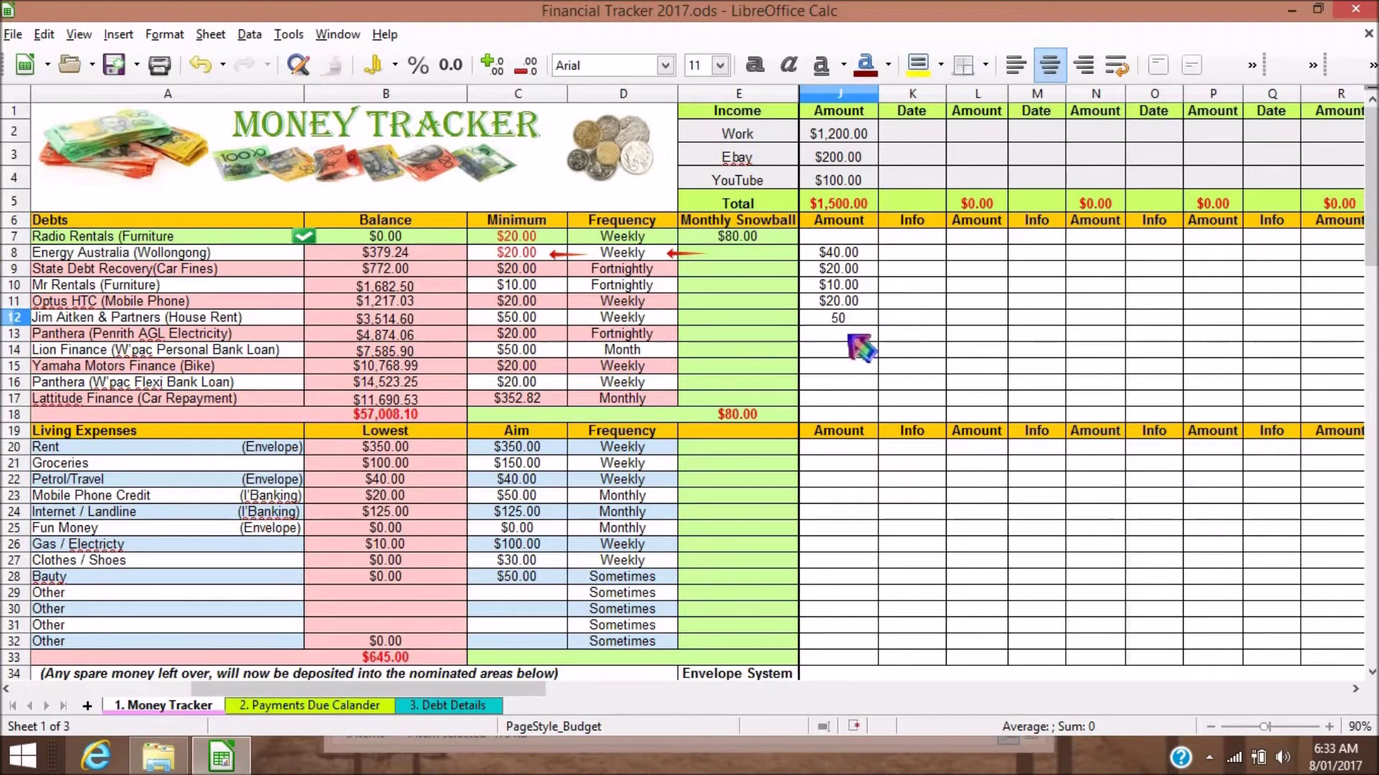
{"action": "key", "text": "Return"}
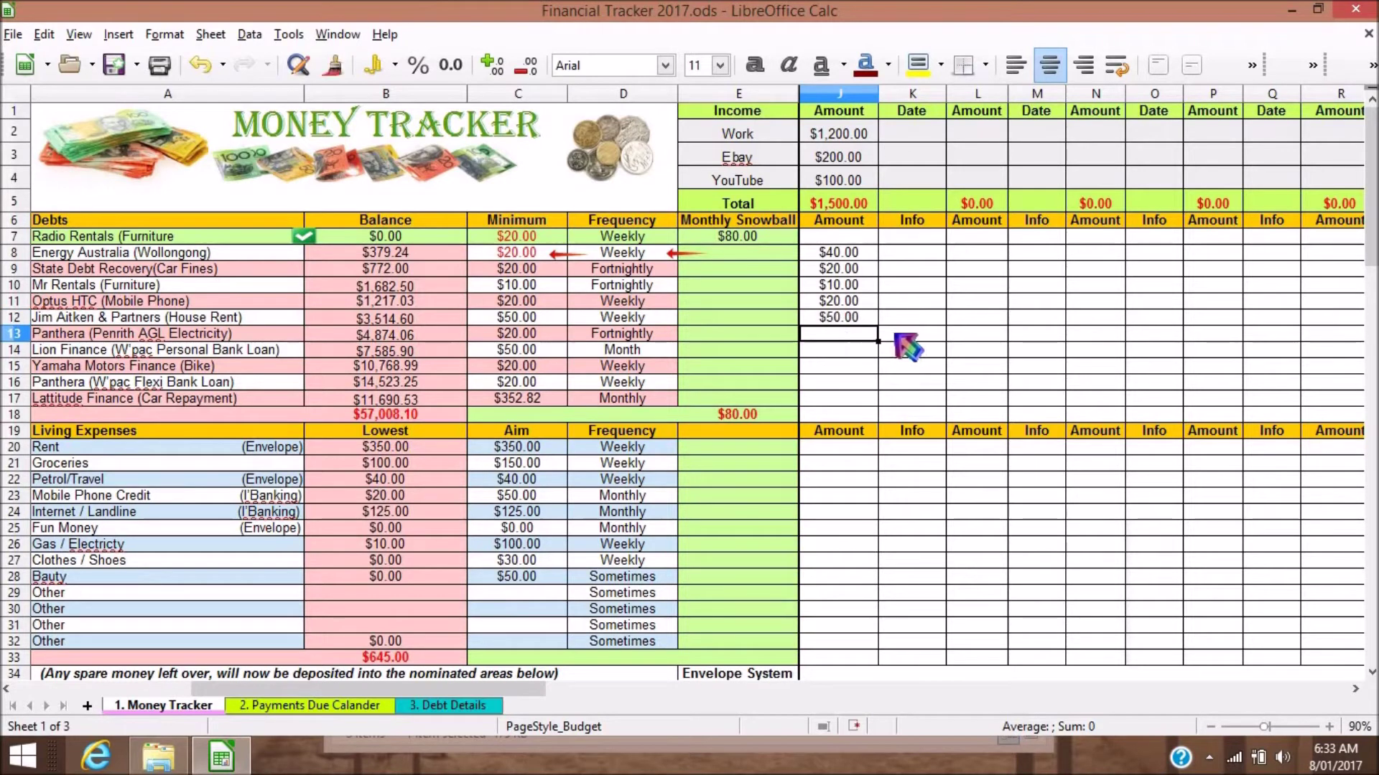
Step: Fill J13 to J17, from Panthera electricity to Lattitude Finance, with debt payments of 20, 50, 20, 20 and 352.82
{"action": "type", "text": "20"}
{"action": "key", "text": "Return"}
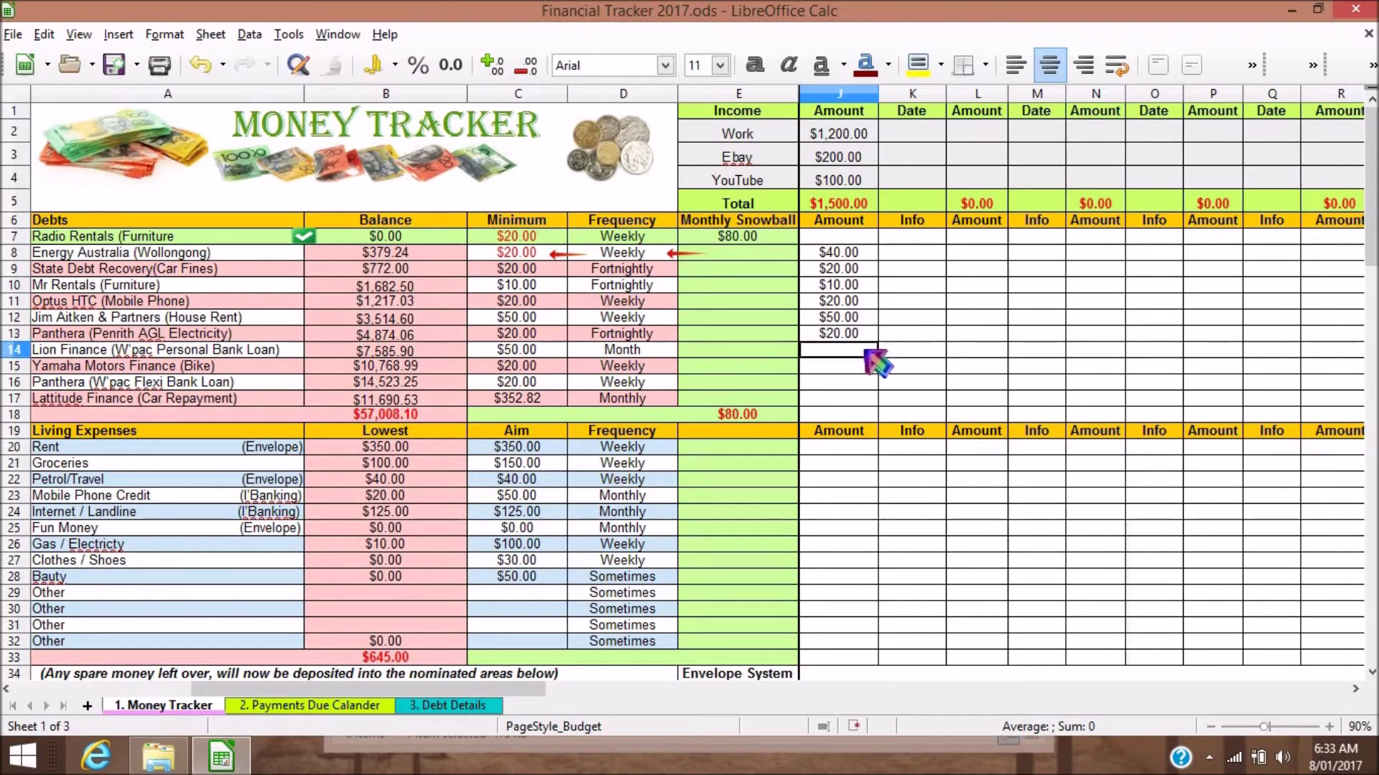
{"action": "type", "text": "50"}
{"action": "key", "text": "Return"}
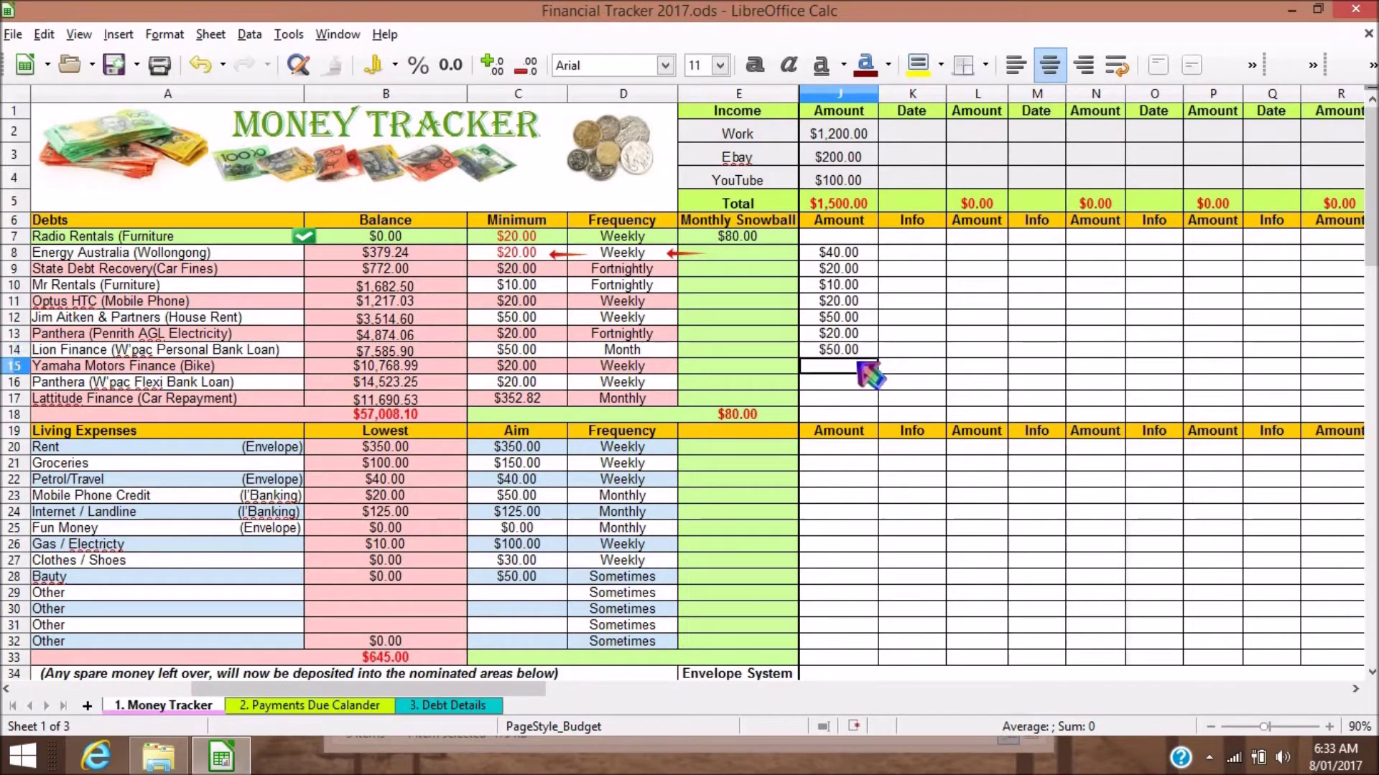
{"action": "type", "text": "20"}
{"action": "key", "text": "Return"}
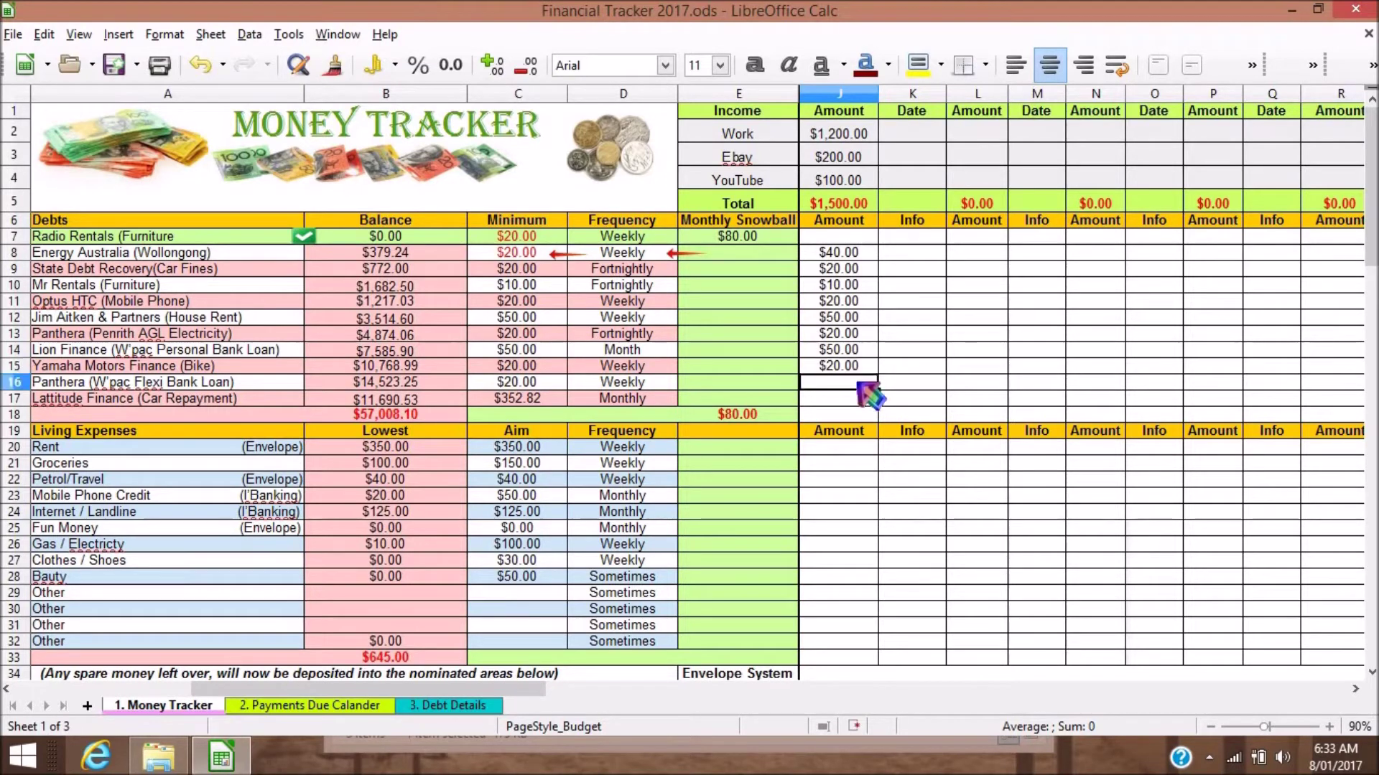
{"action": "type", "text": "20"}
{"action": "key", "text": "Return"}
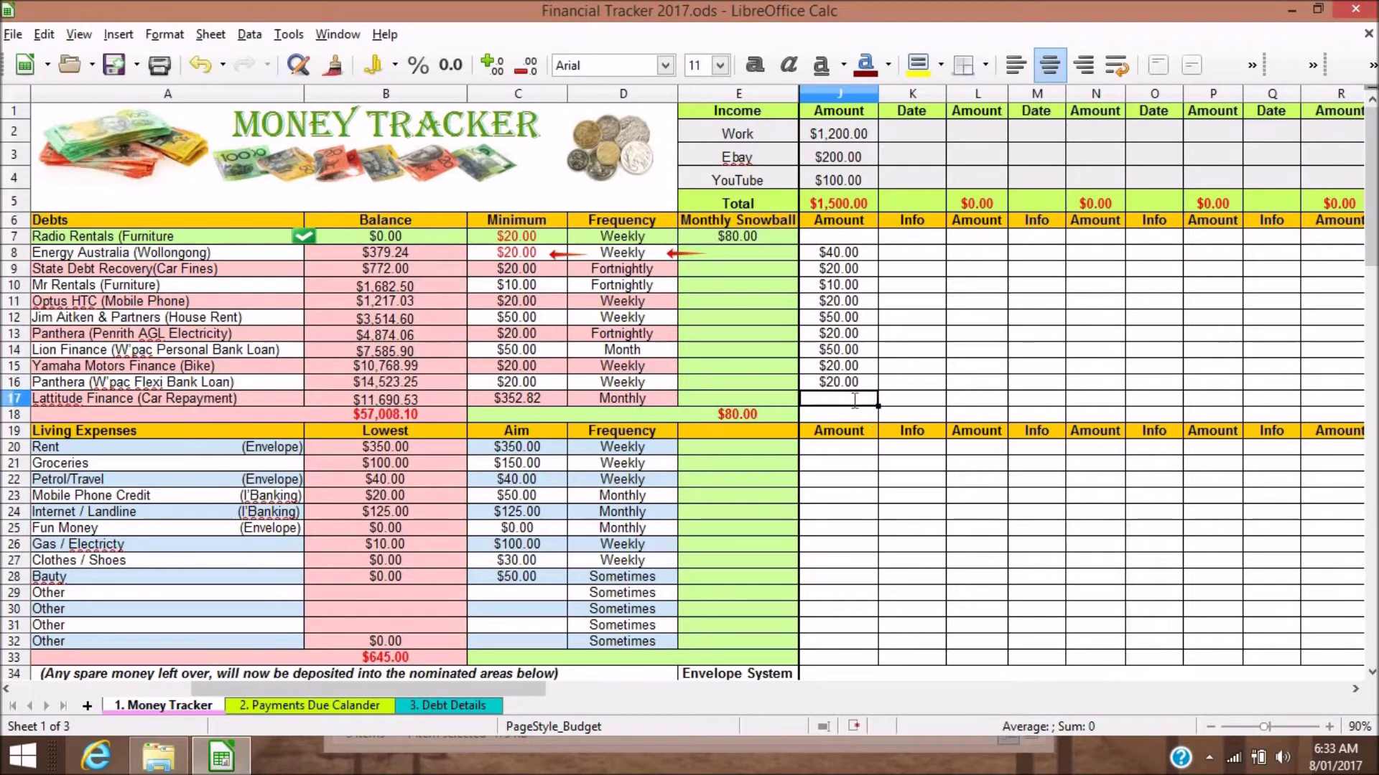
{"action": "type", "text": "352"}
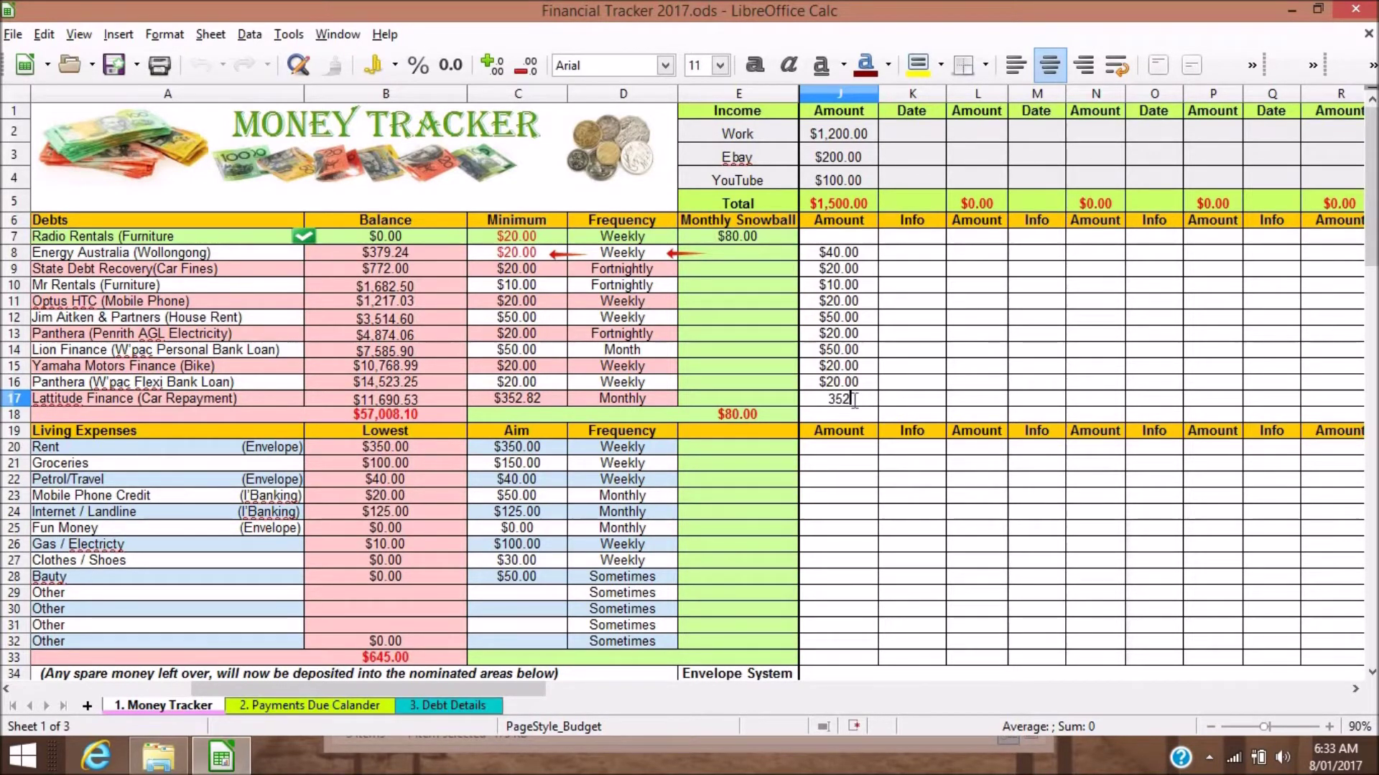
{"action": "type", "text": ".82"}
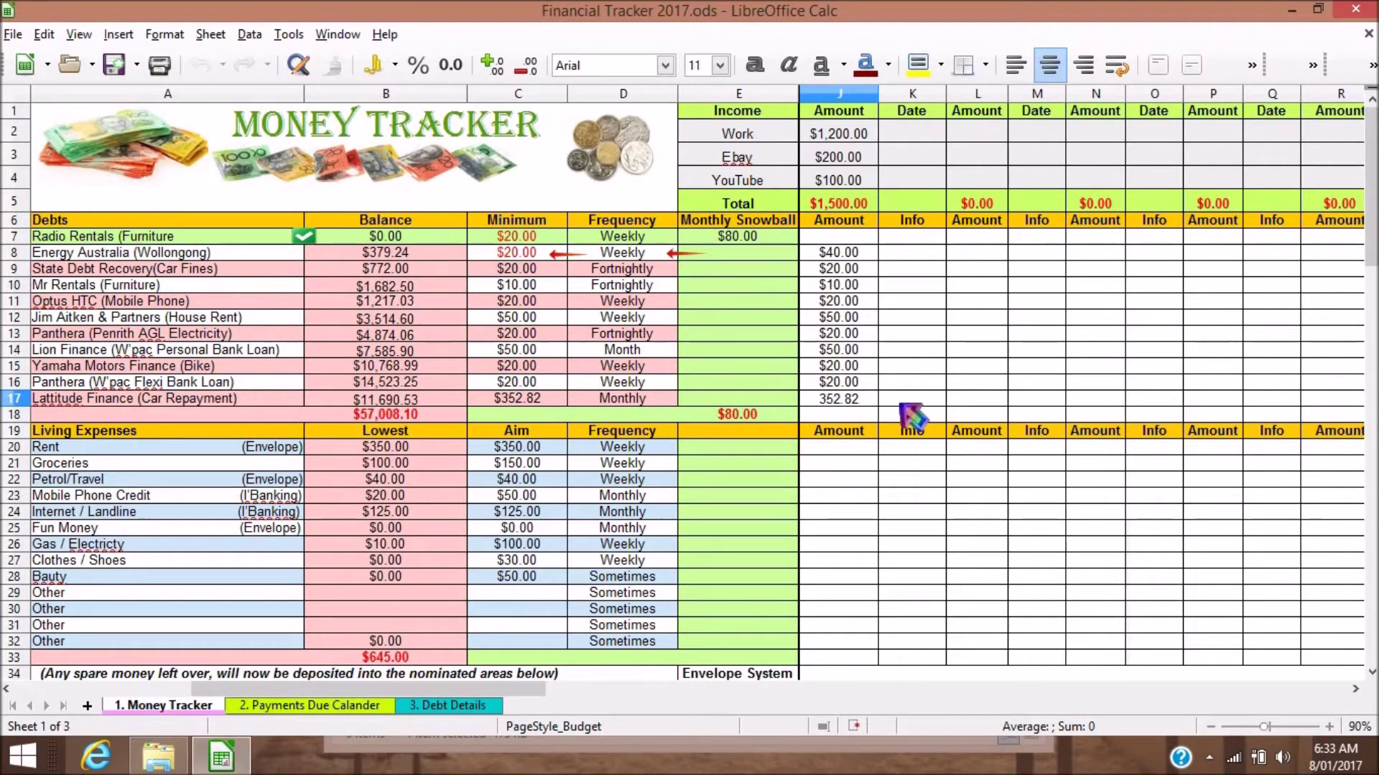
{"action": "left_click", "coordinate": [906, 401]}
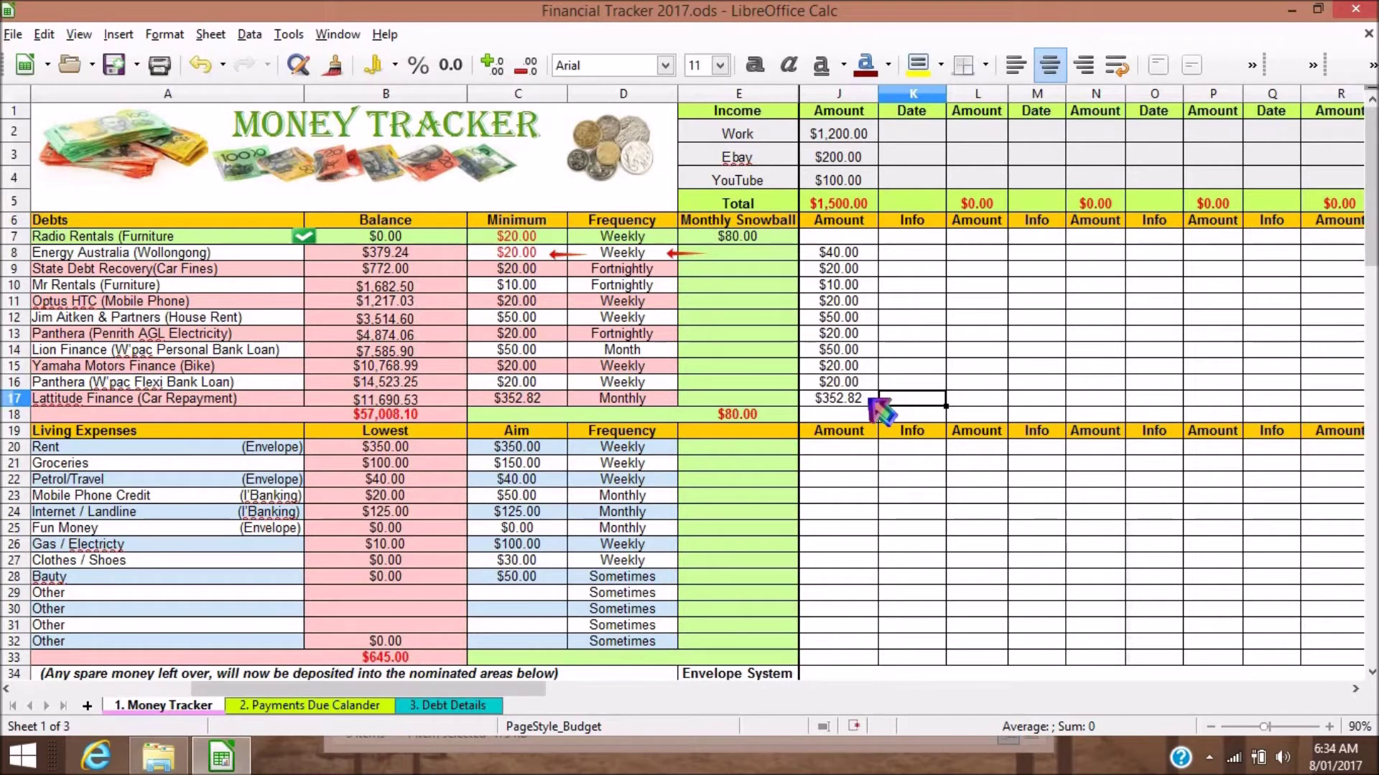
{"action": "left_click", "coordinate": [899, 364]}
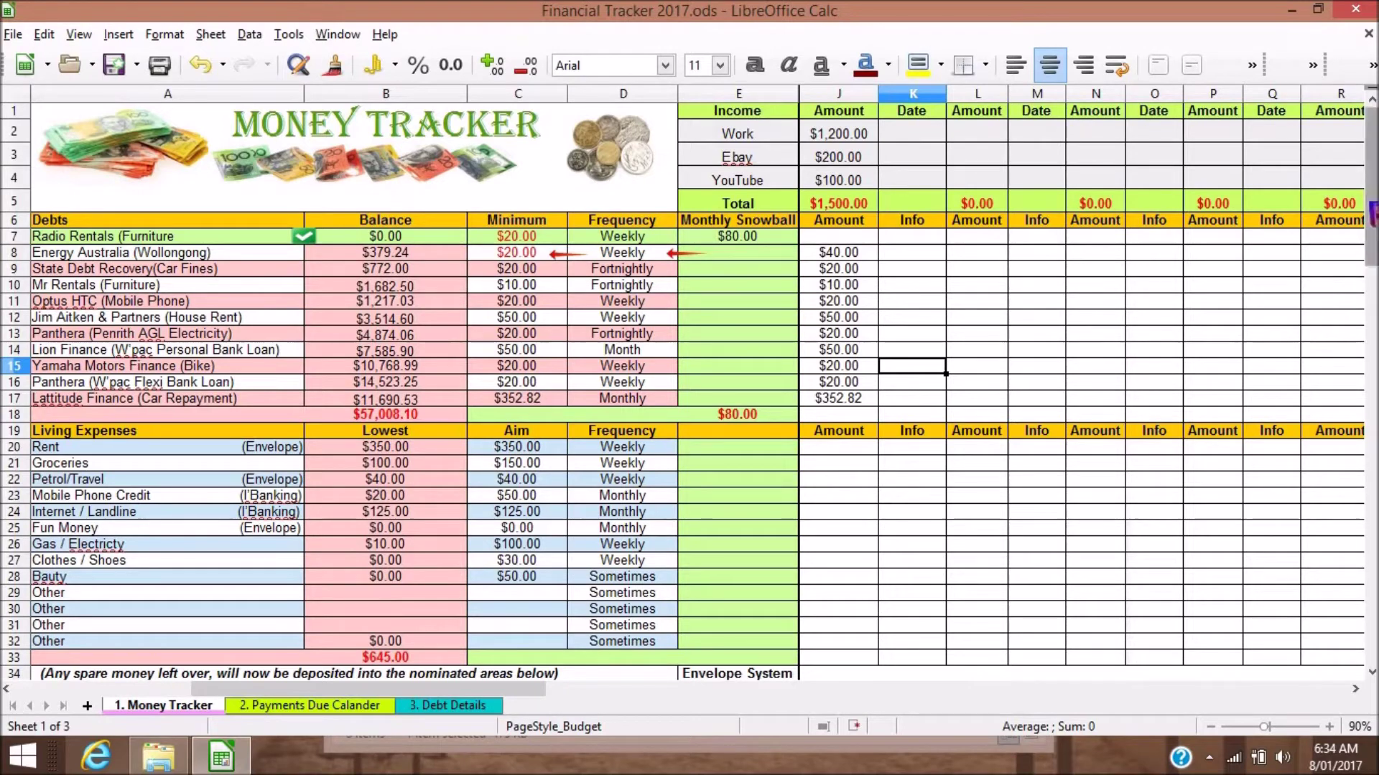
Step: Fill J20 to J22 of Living Expenses with 350 for Rent, 130 for Groceries and 40 for Petrol/Travel
{"action": "left_click_drag", "start_coordinate": [1373, 213], "coordinate": [1373, 235]}
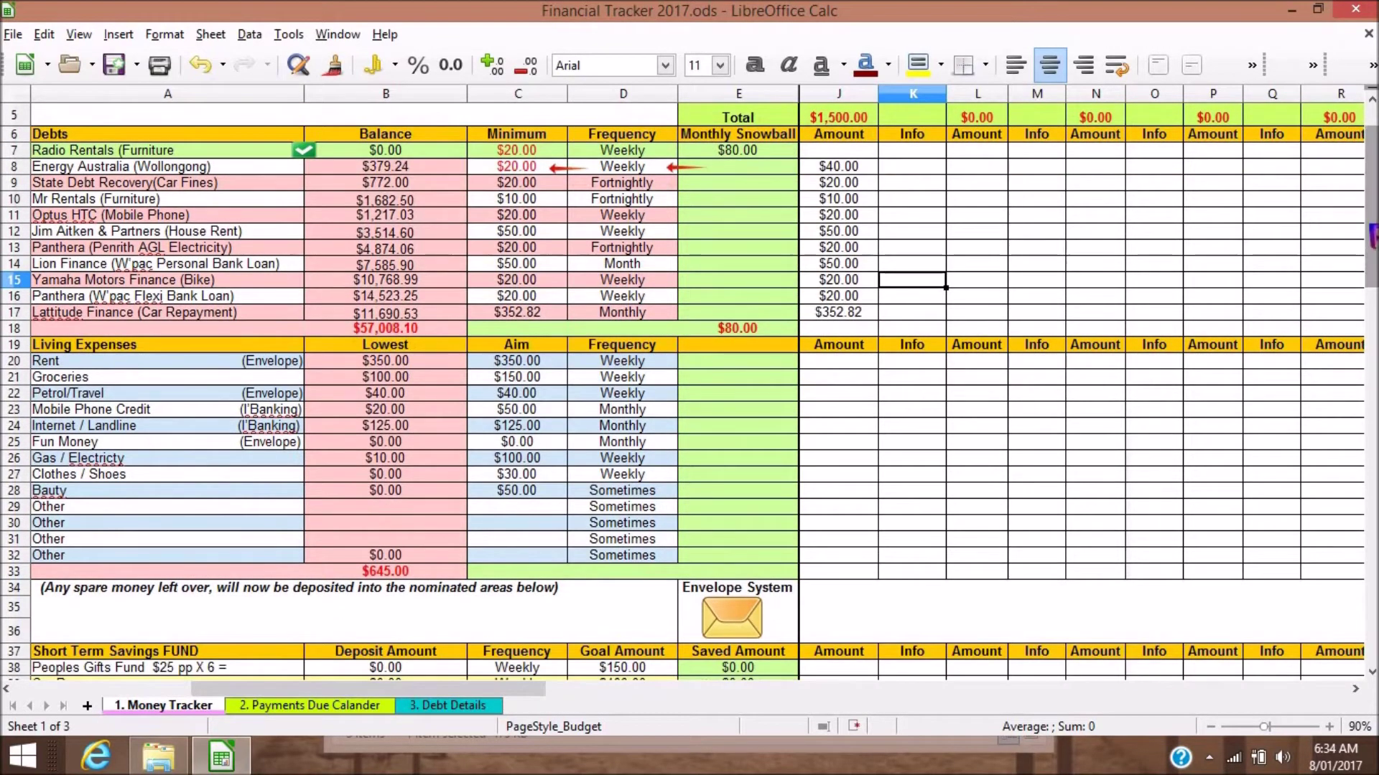
{"action": "left_click", "coordinate": [839, 365]}
{"action": "type", "text": "350"}
{"action": "key", "text": "Return"}
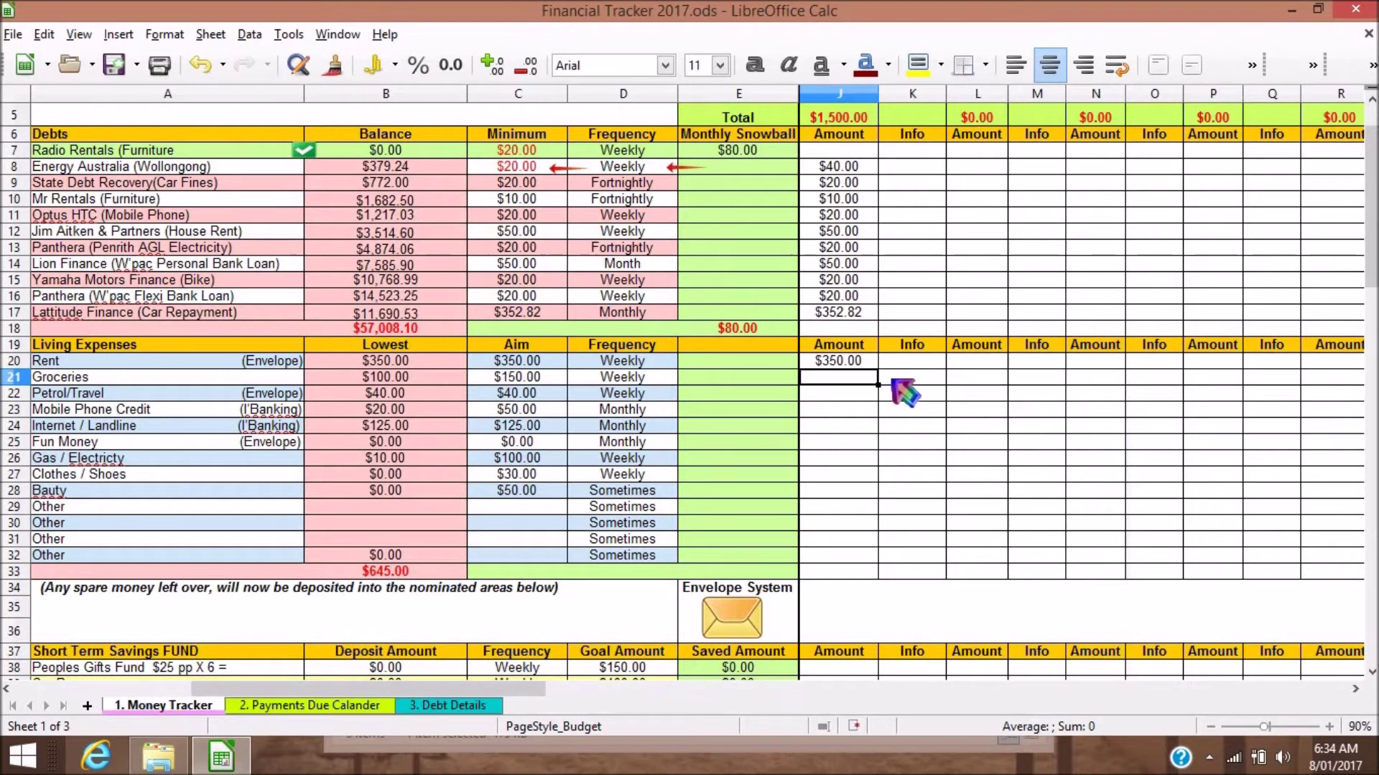
{"action": "type", "text": "130"}
{"action": "key", "text": "Return"}
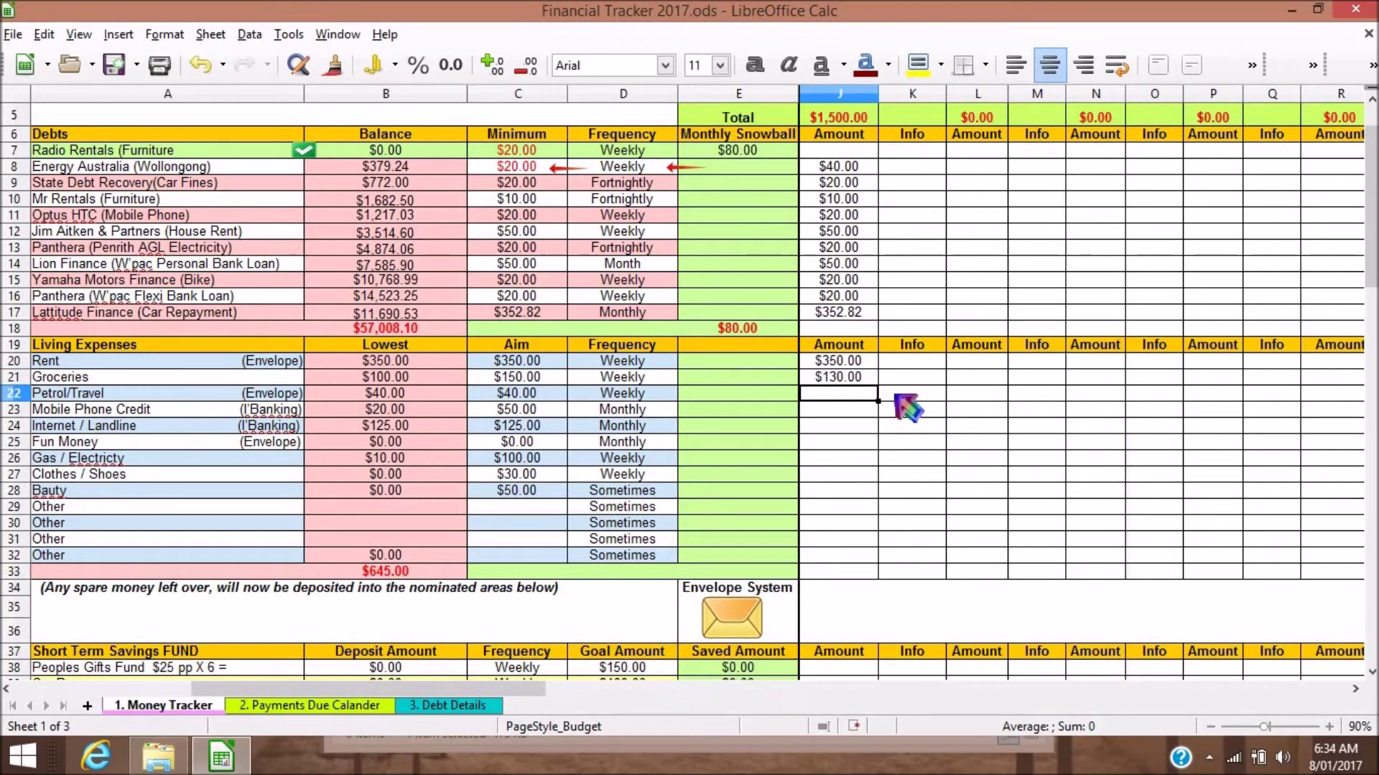
{"action": "type", "text": "40"}
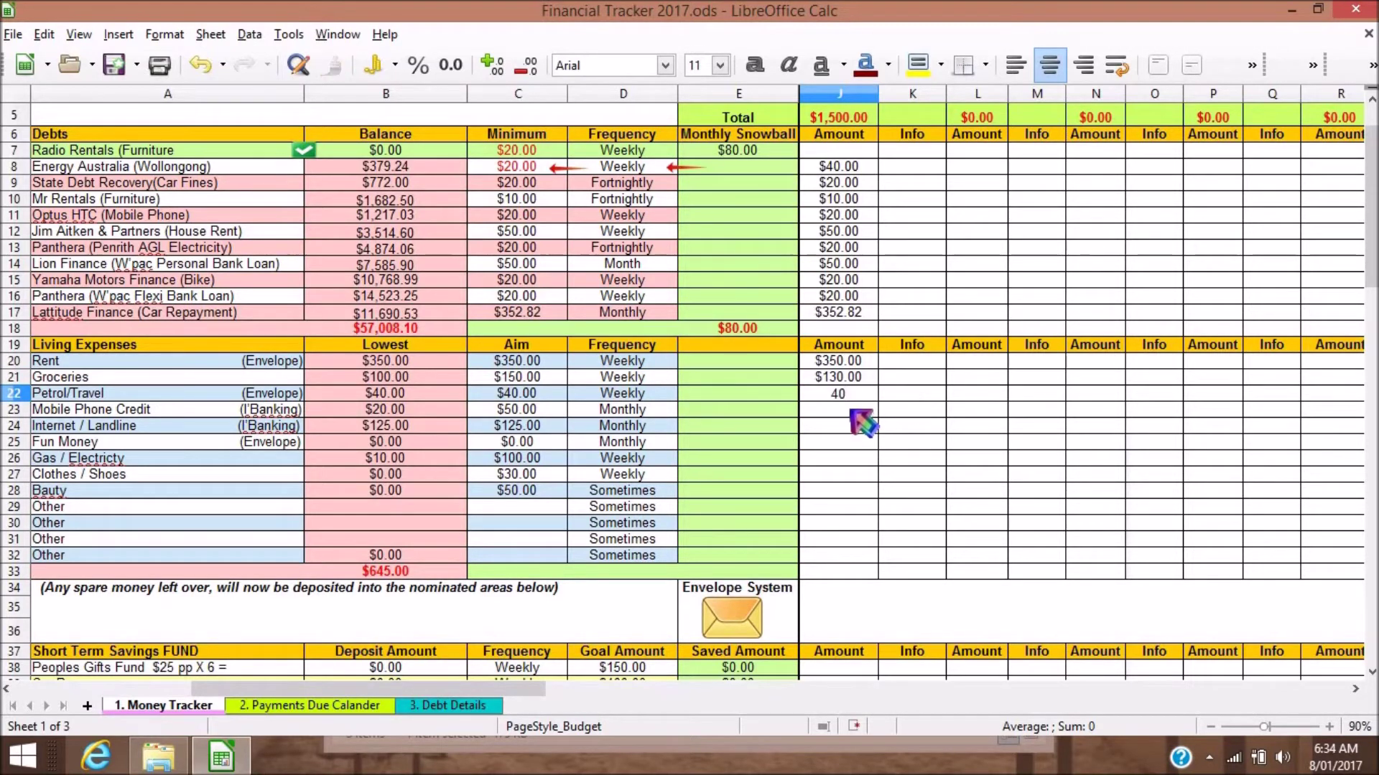
{"action": "key", "text": "Return"}
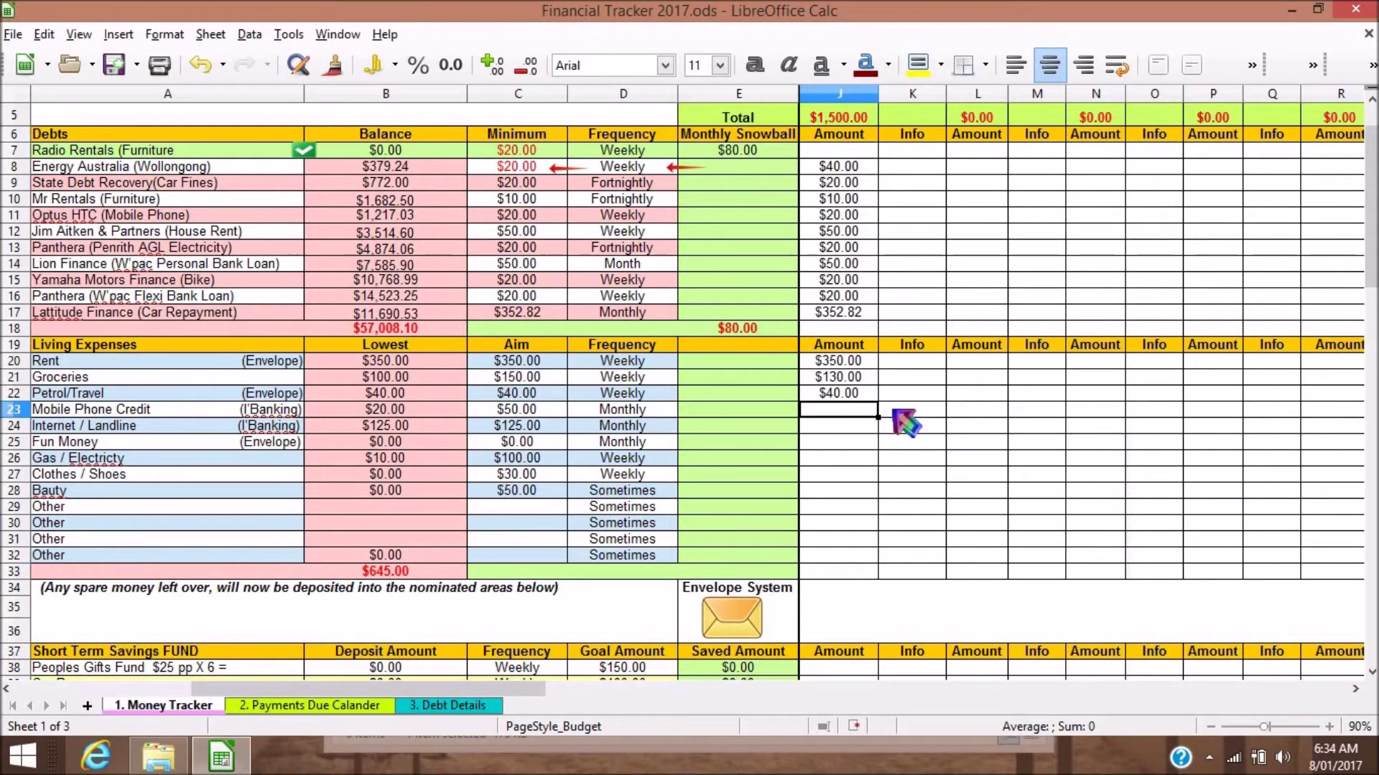
Step: Enter 10 for the Gas / Electricity living expense in cell J26
{"action": "left_click", "coordinate": [851, 424]}
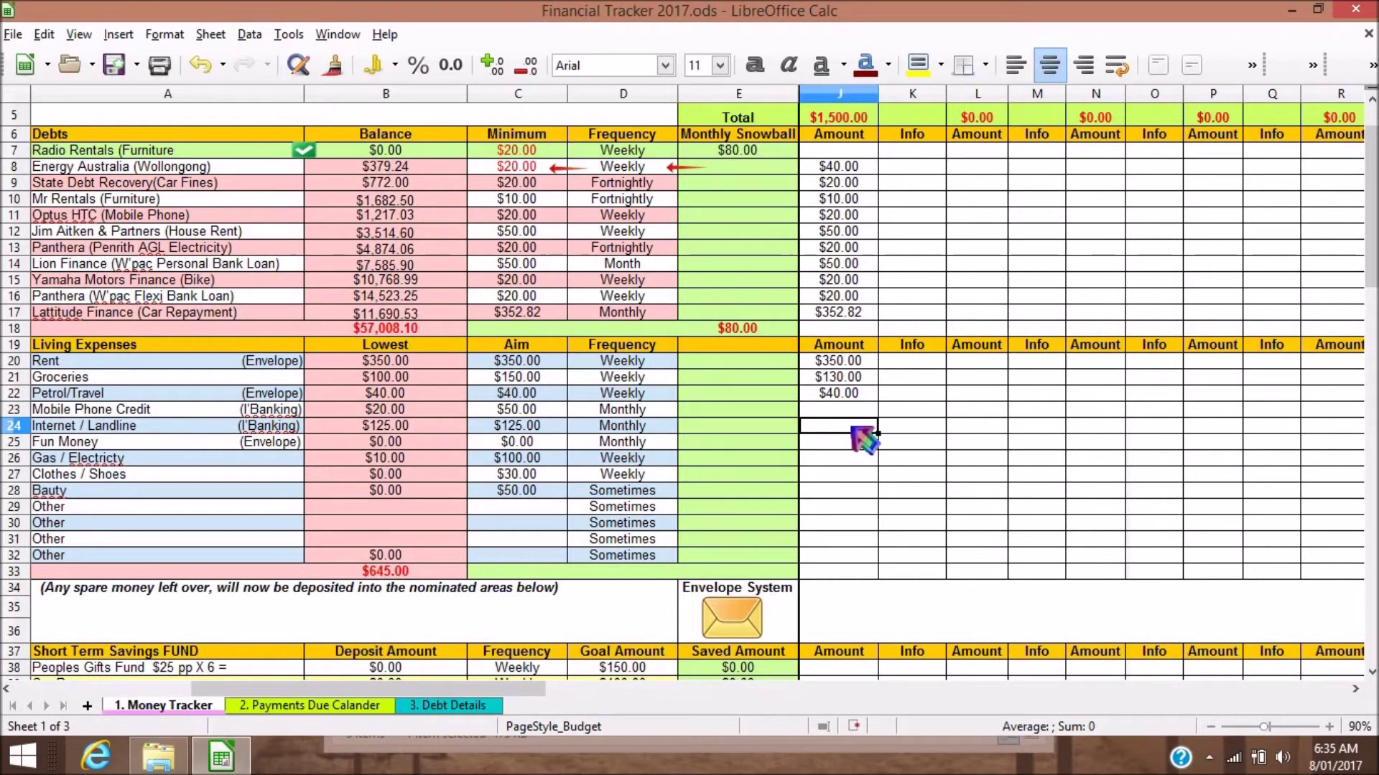
{"action": "left_click", "coordinate": [844, 443]}
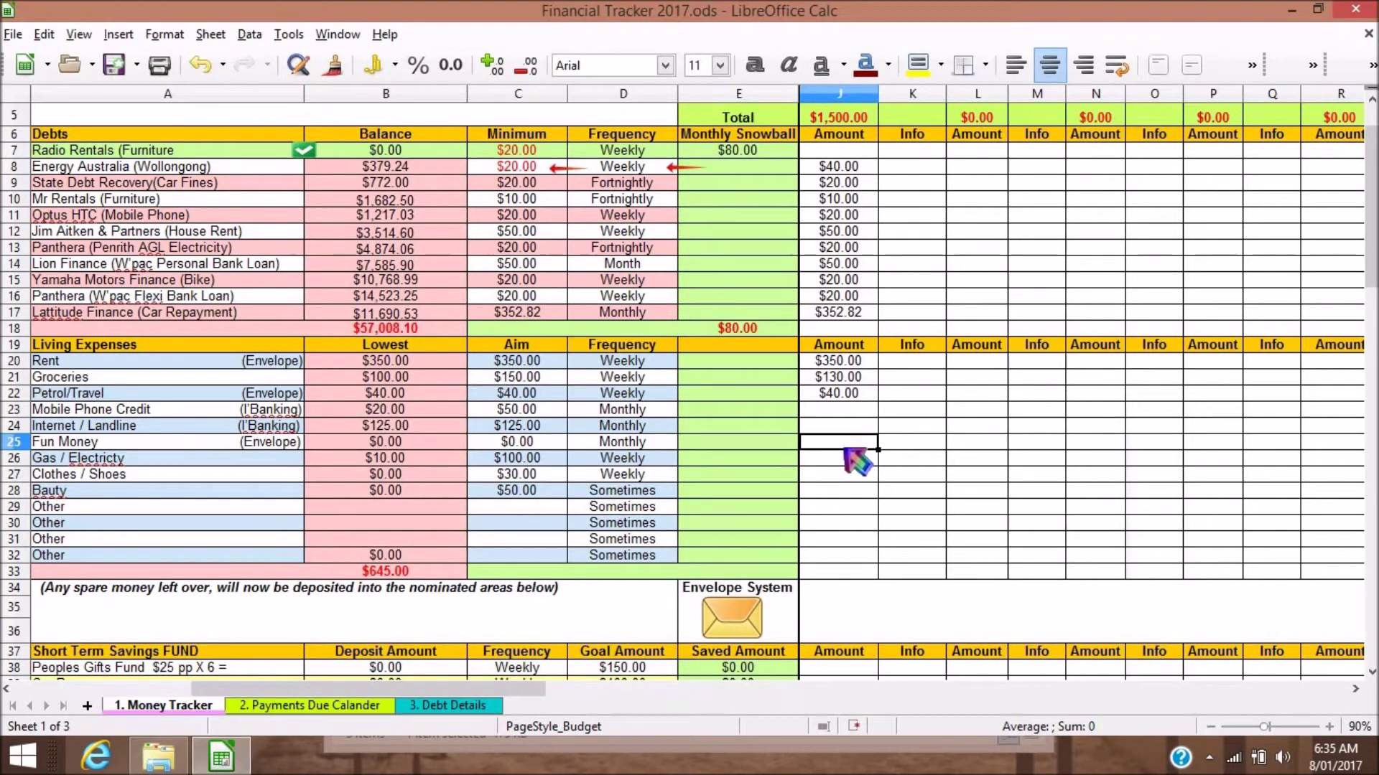
{"action": "left_click", "coordinate": [842, 460]}
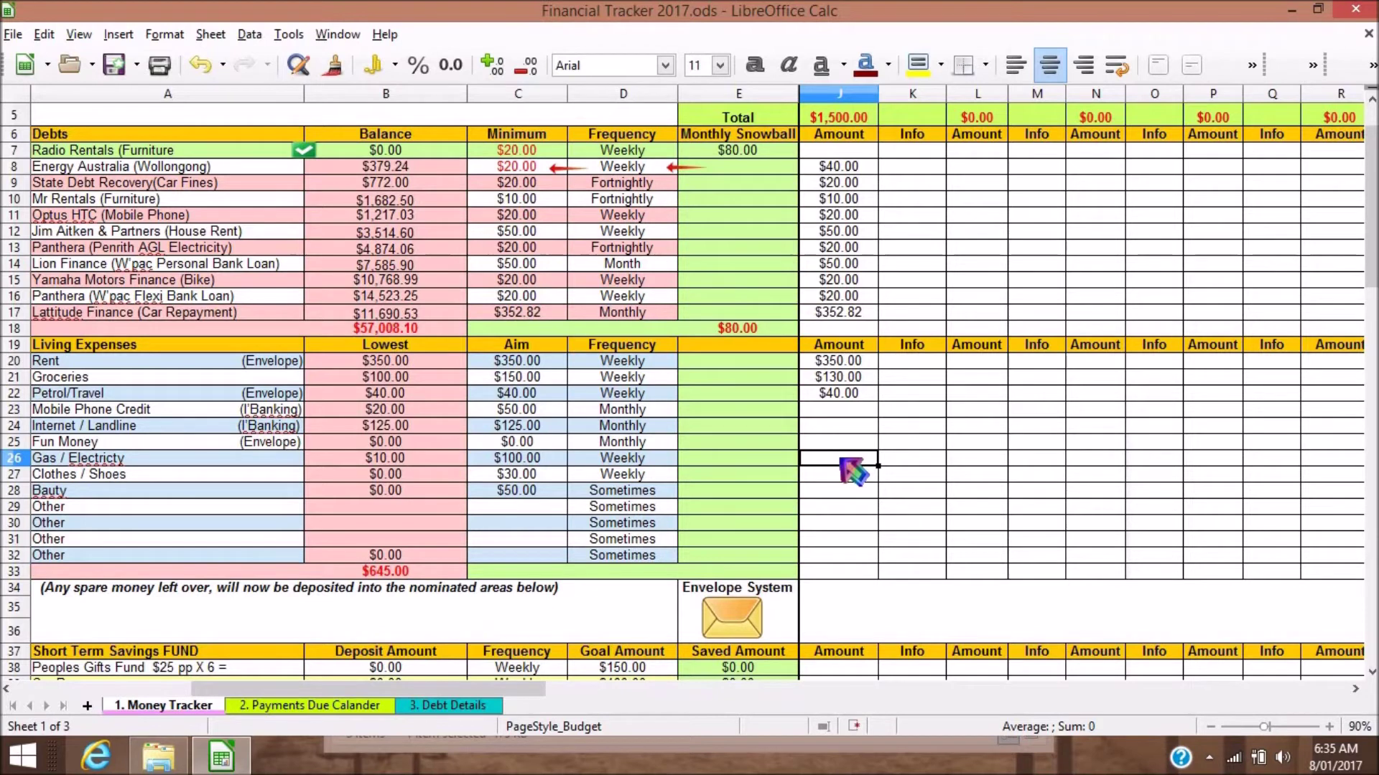
{"action": "type", "text": "10"}
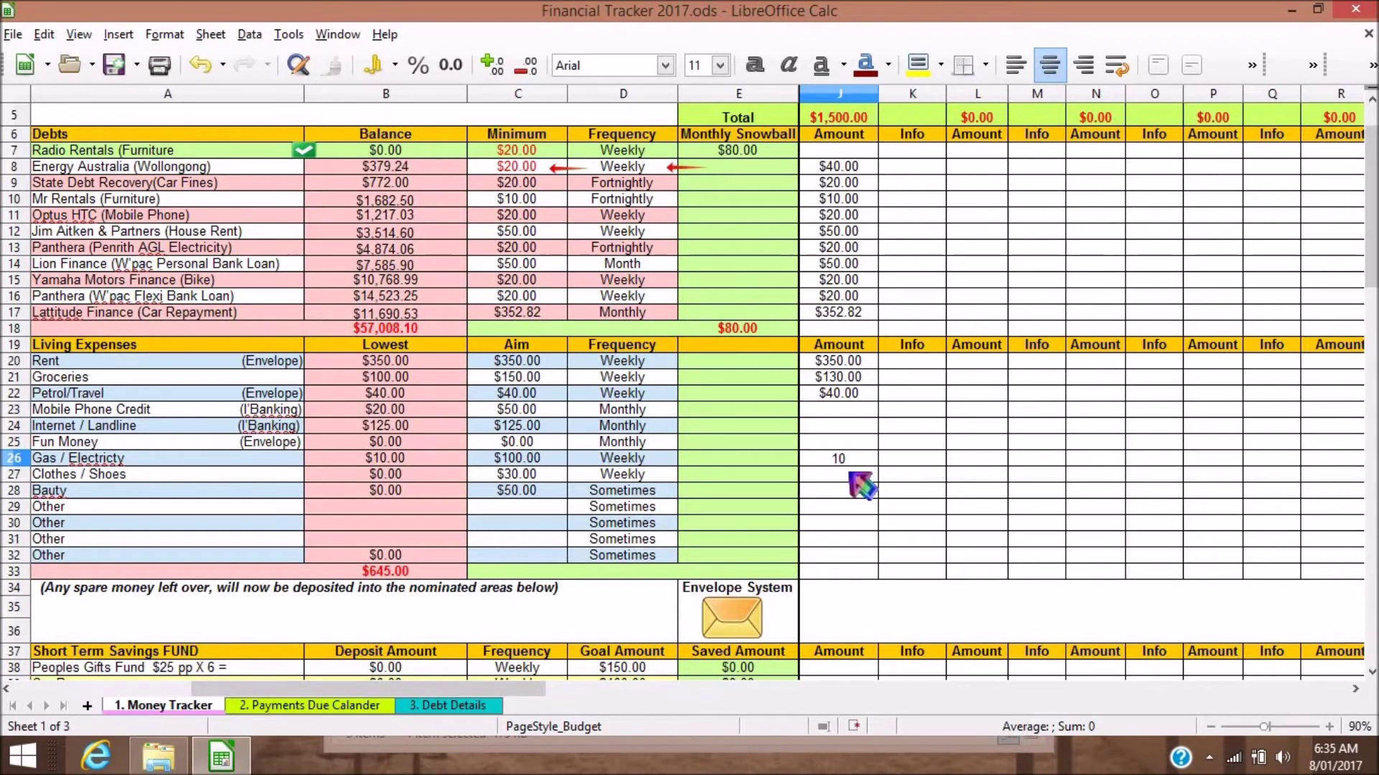
{"action": "key", "text": "Return"}
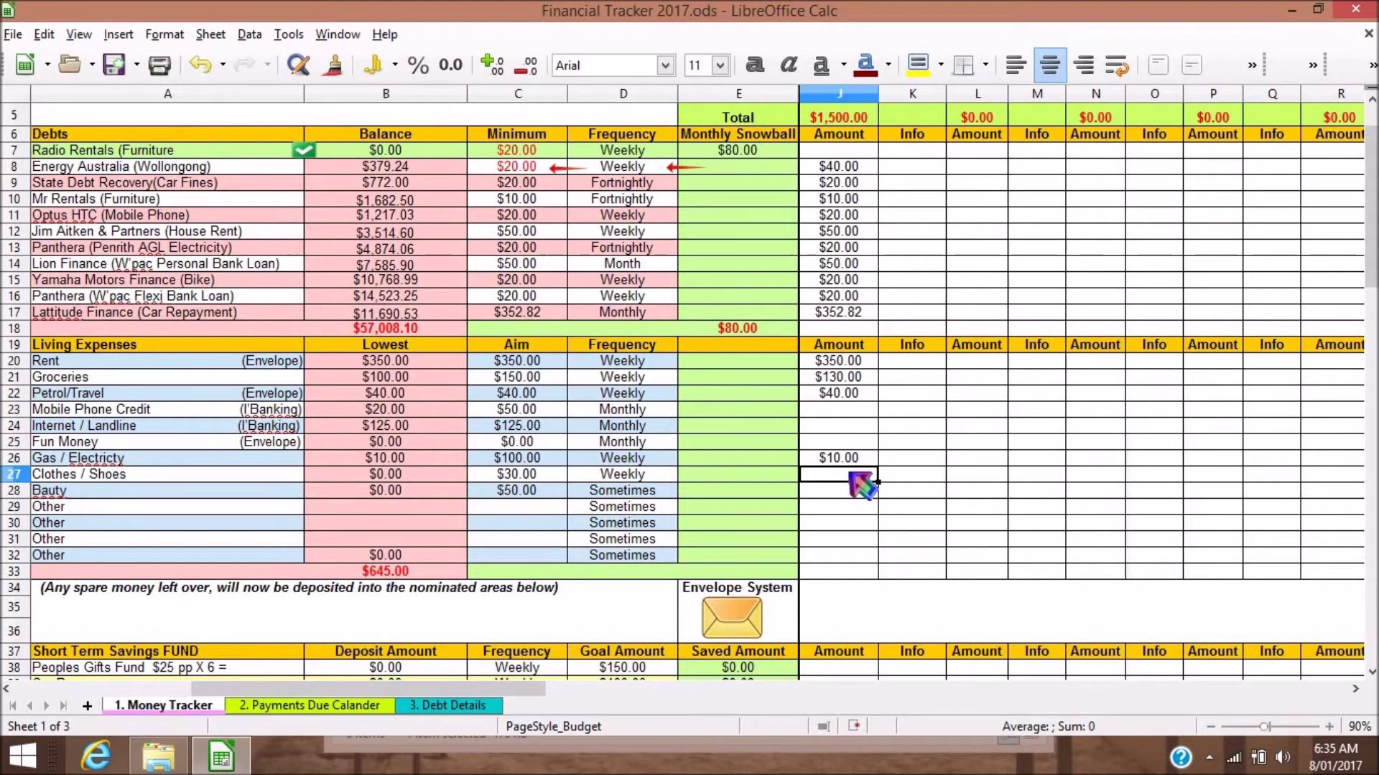
{"action": "left_click", "coordinate": [847, 491]}
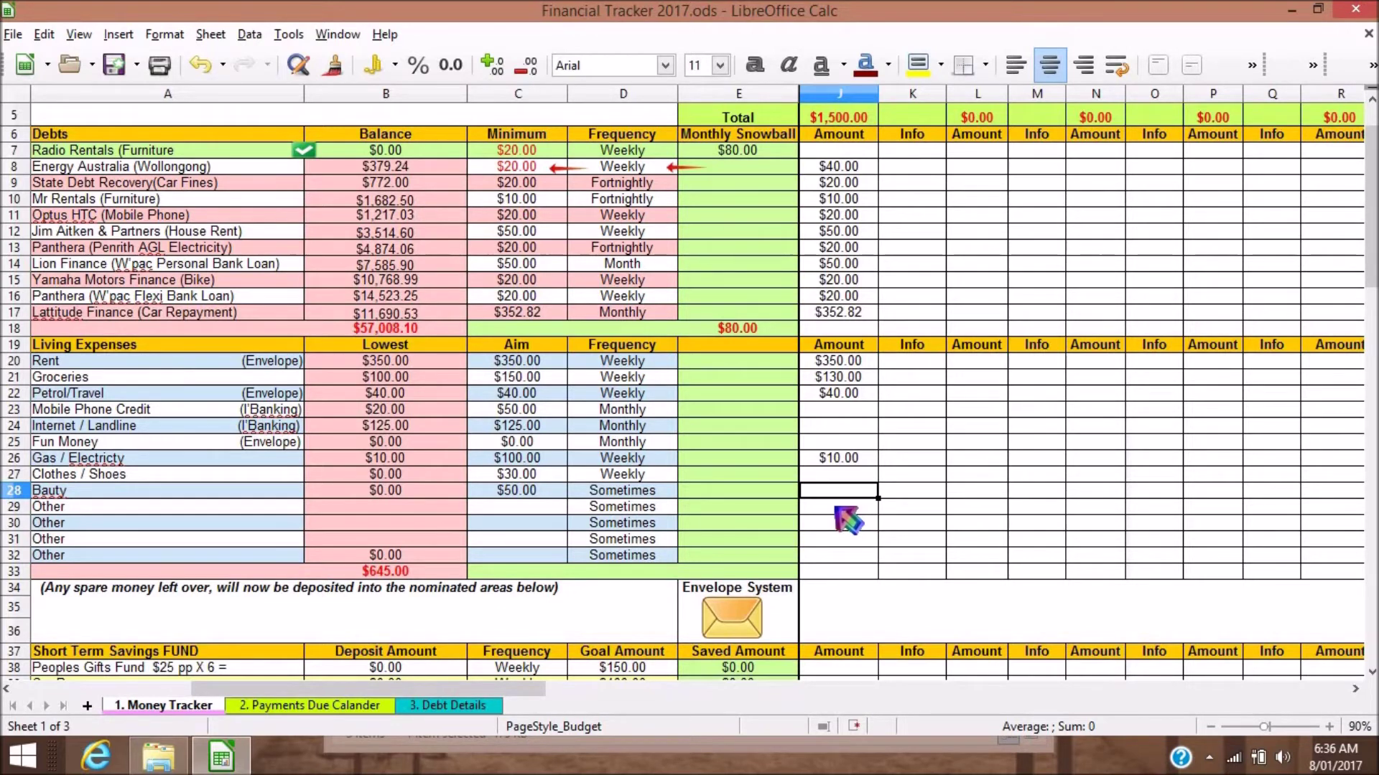
{"action": "left_click", "coordinate": [837, 509]}
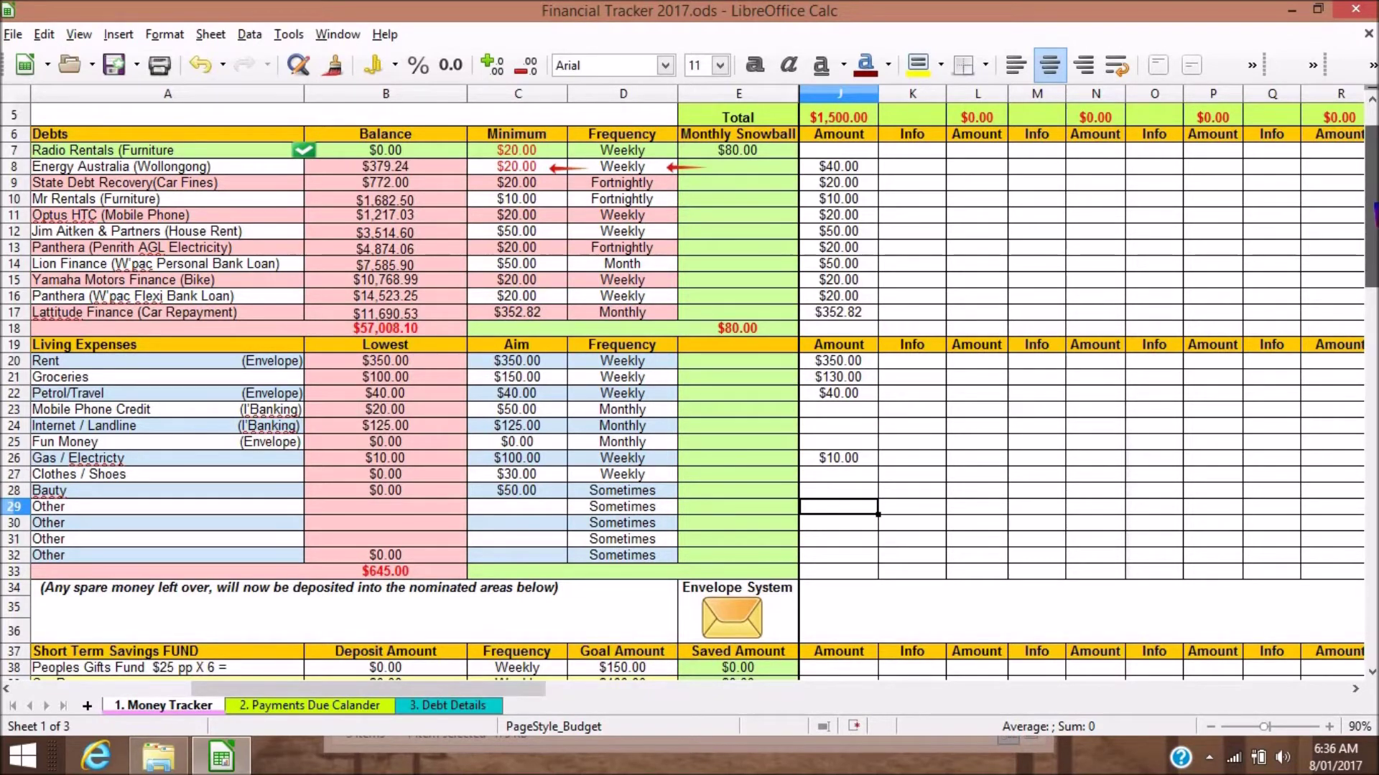
Step: In the Short Term Savings fund, enter 50 for the Peoples Gifts Fund in J38 and 200 for Car Rego in J39
{"action": "left_click_drag", "start_coordinate": [1373, 213], "coordinate": [1373, 302]}
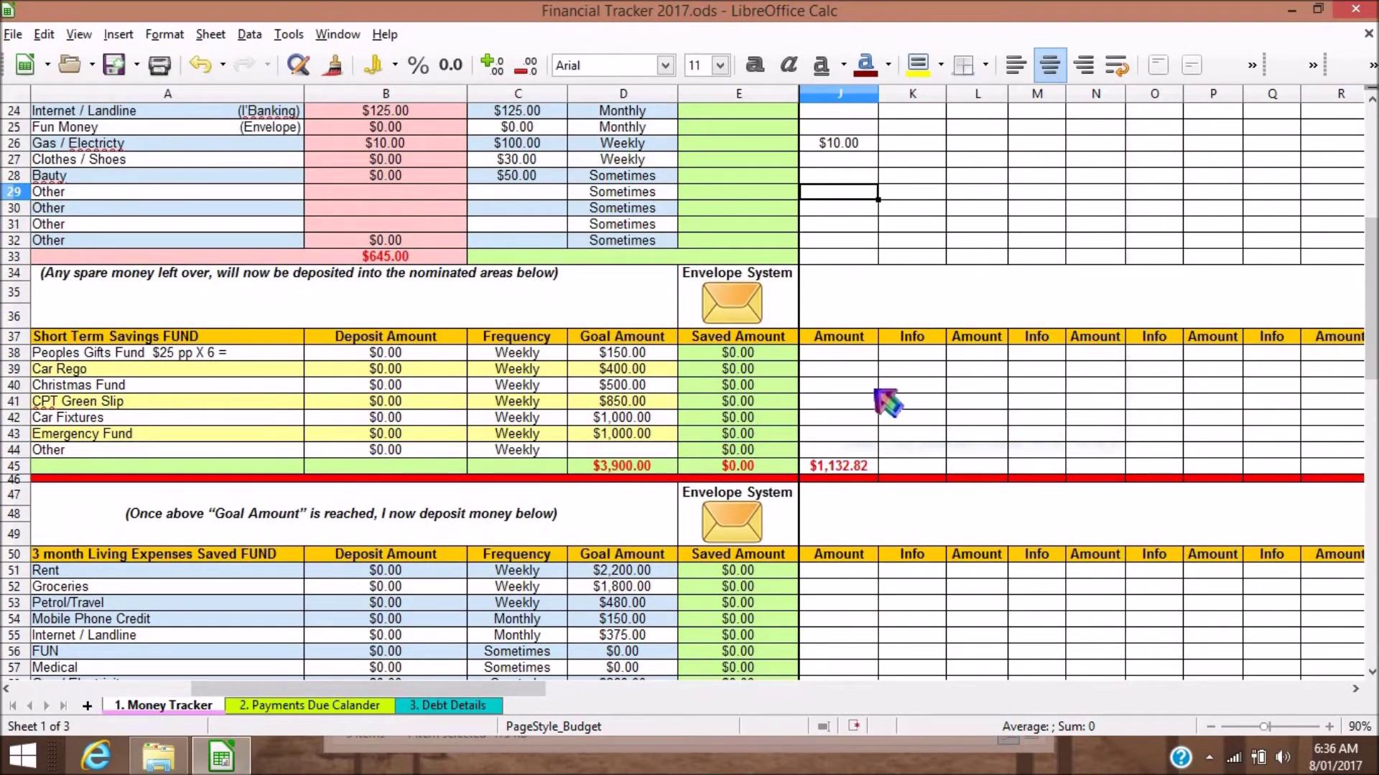
{"action": "left_click", "coordinate": [847, 353]}
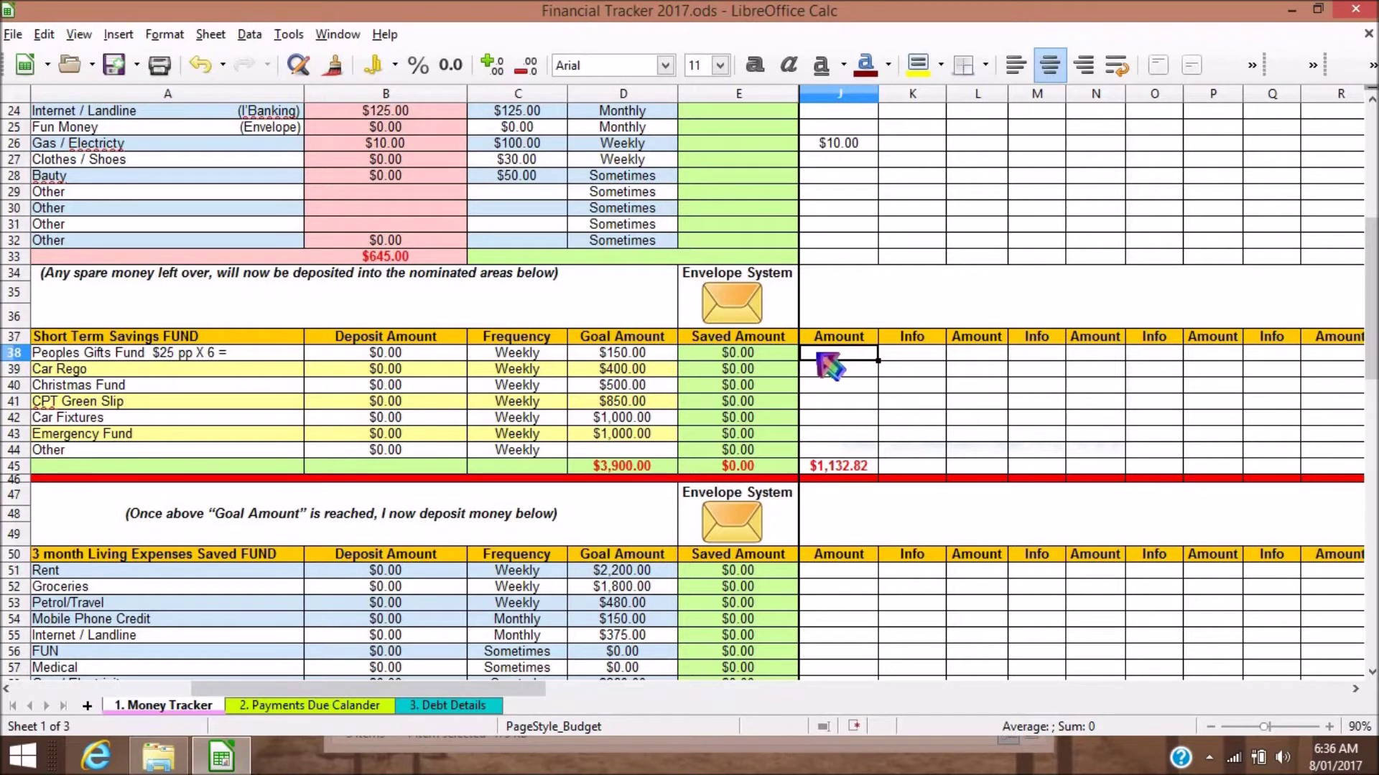
{"action": "type", "text": "50"}
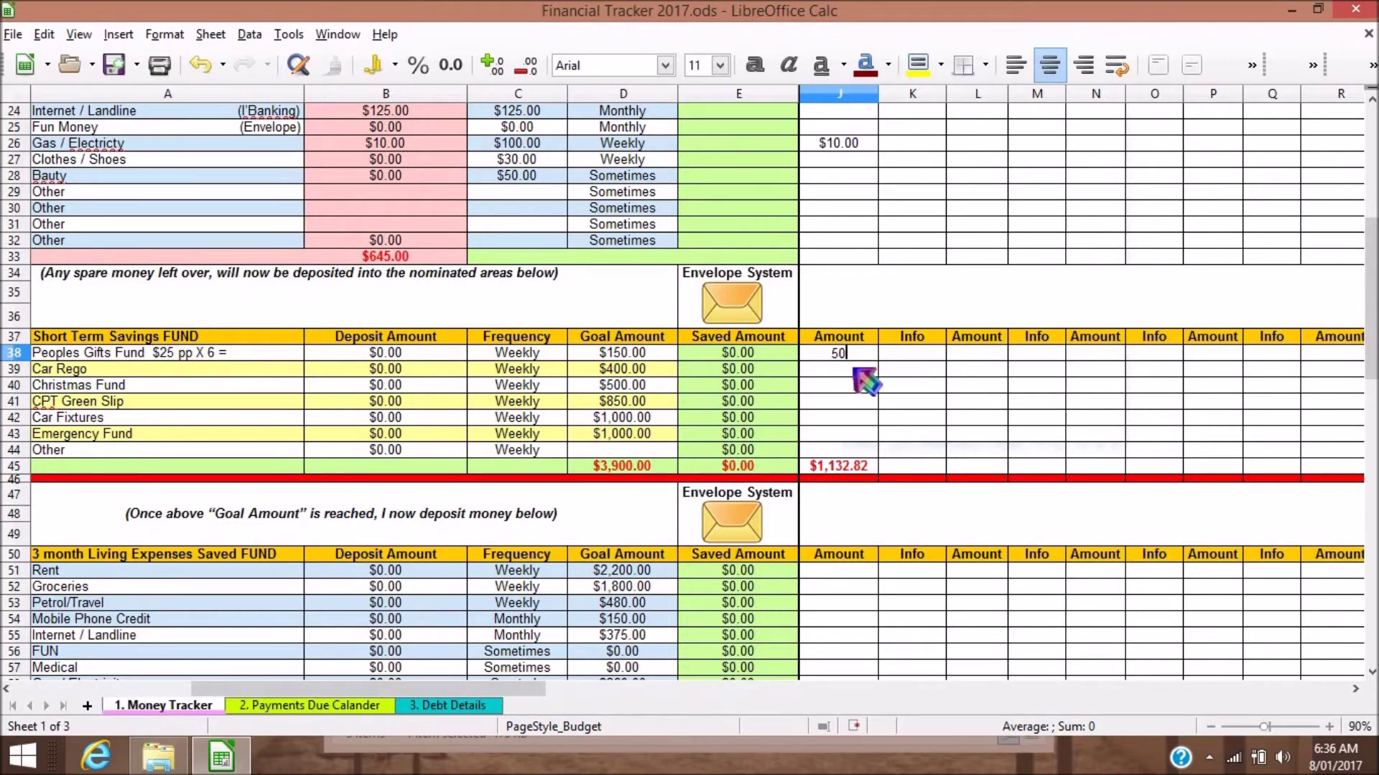
{"action": "key", "text": "Return"}
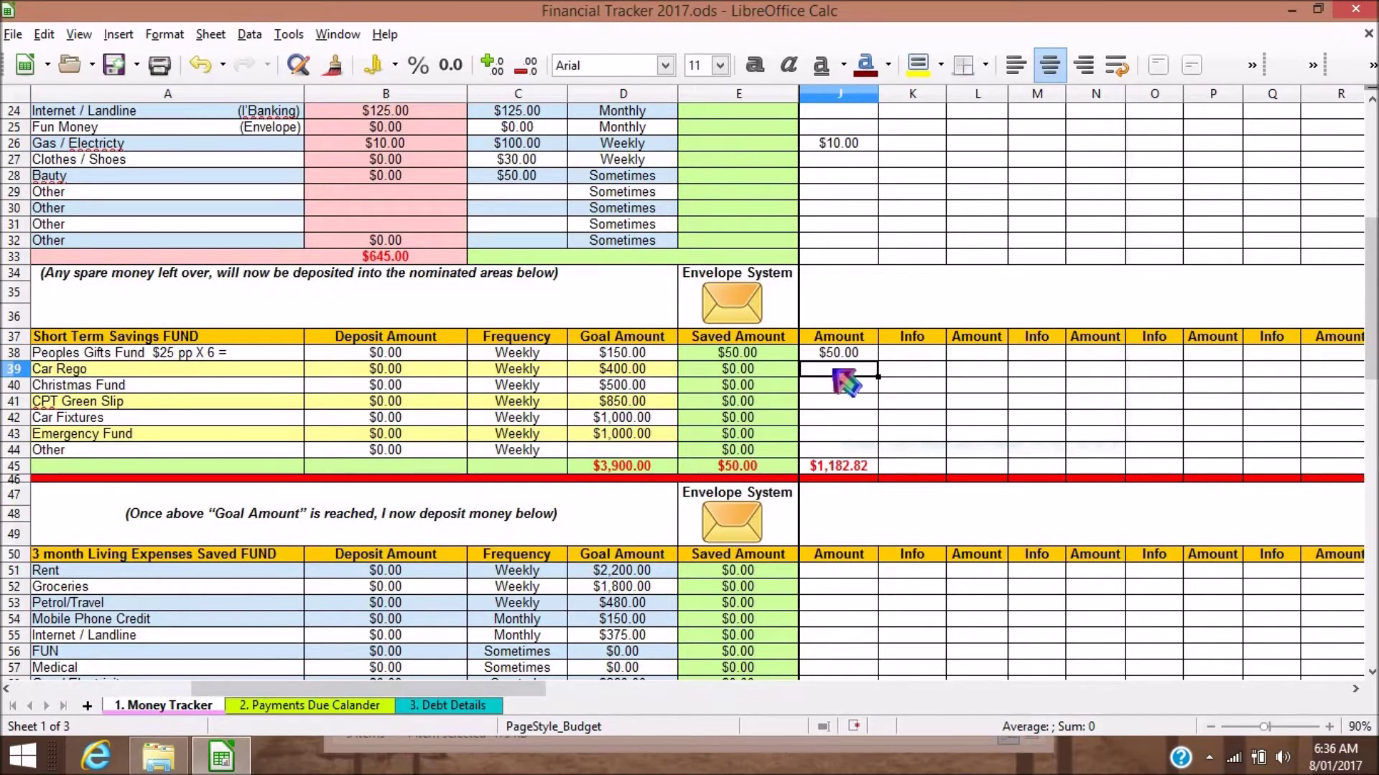
{"action": "type", "text": "200"}
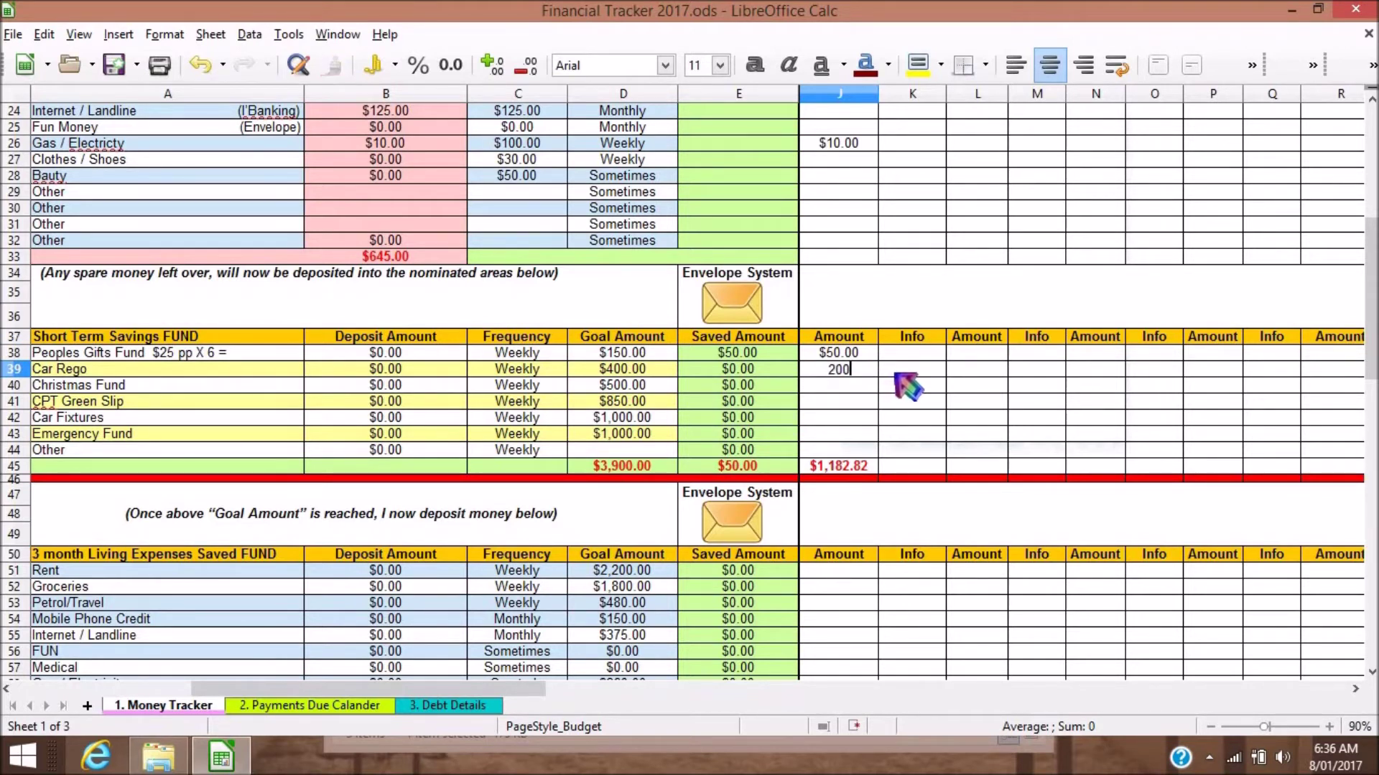
{"action": "left_click", "coordinate": [896, 374]}
Step: Enter a 100 deposit for the CPT Green Slip savings in cell J41
{"action": "left_click", "coordinate": [846, 388]}
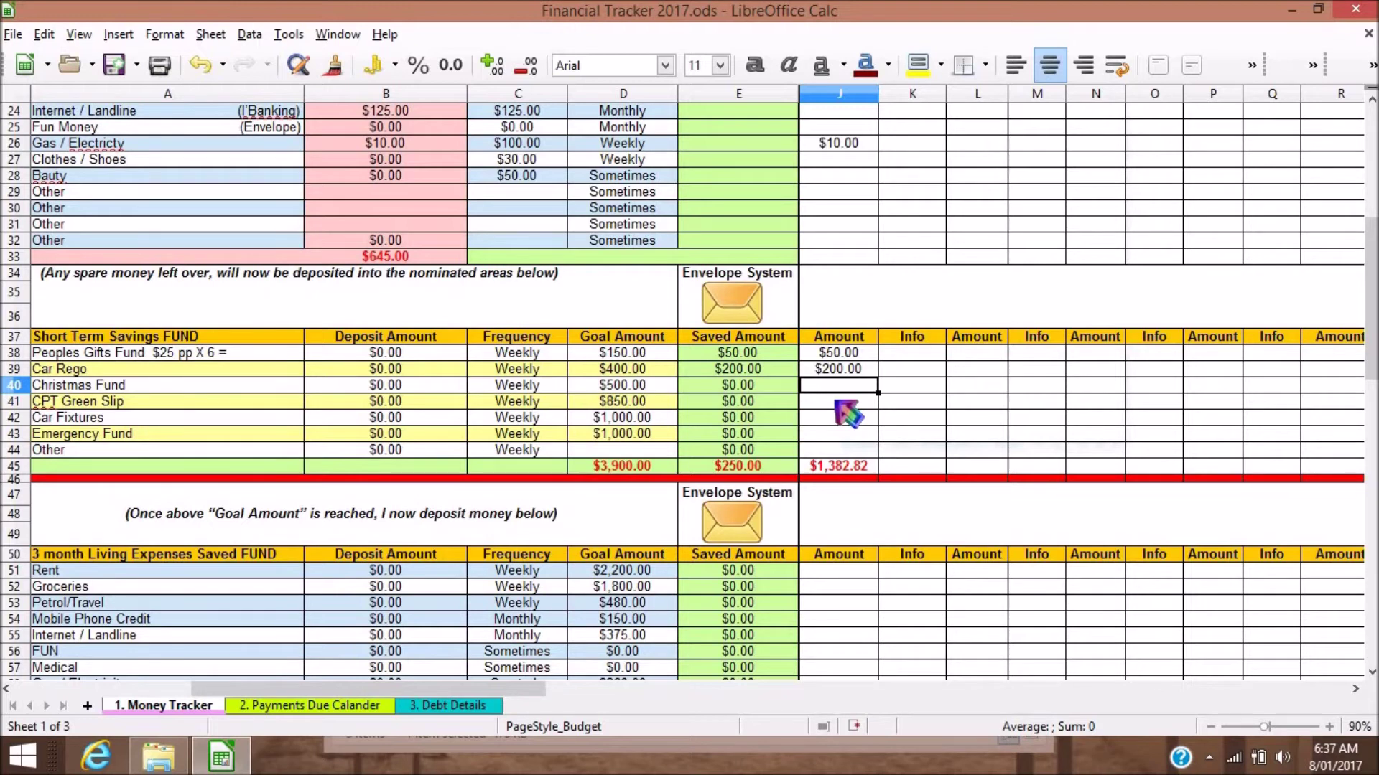
{"action": "left_click", "coordinate": [837, 404]}
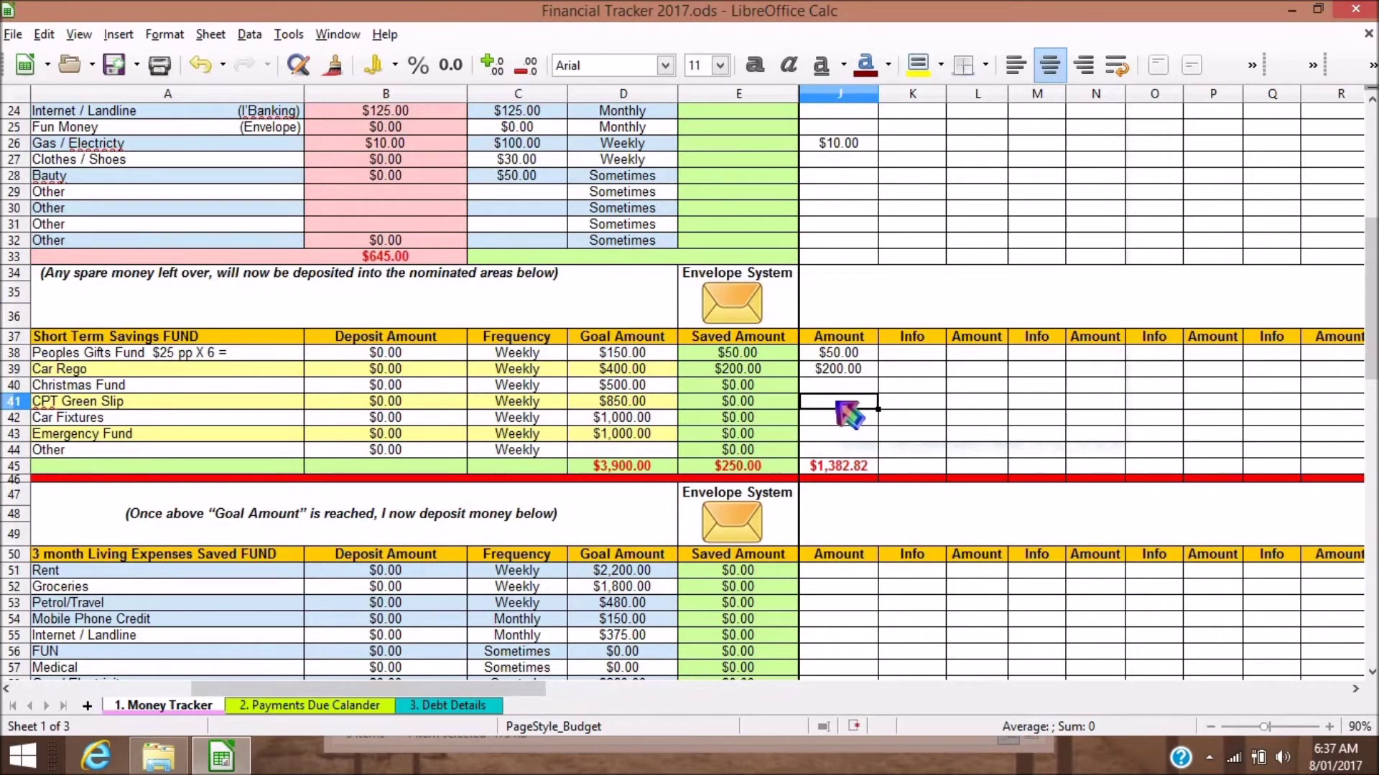
{"action": "double_click", "coordinate": [837, 403]}
{"action": "type", "text": "100"}
{"action": "key", "text": "Return"}
Step: Set the Other short-term savings amount in cell J44 to 17.18
{"action": "left_click", "coordinate": [838, 449]}
{"action": "type", "text": "17.25"}
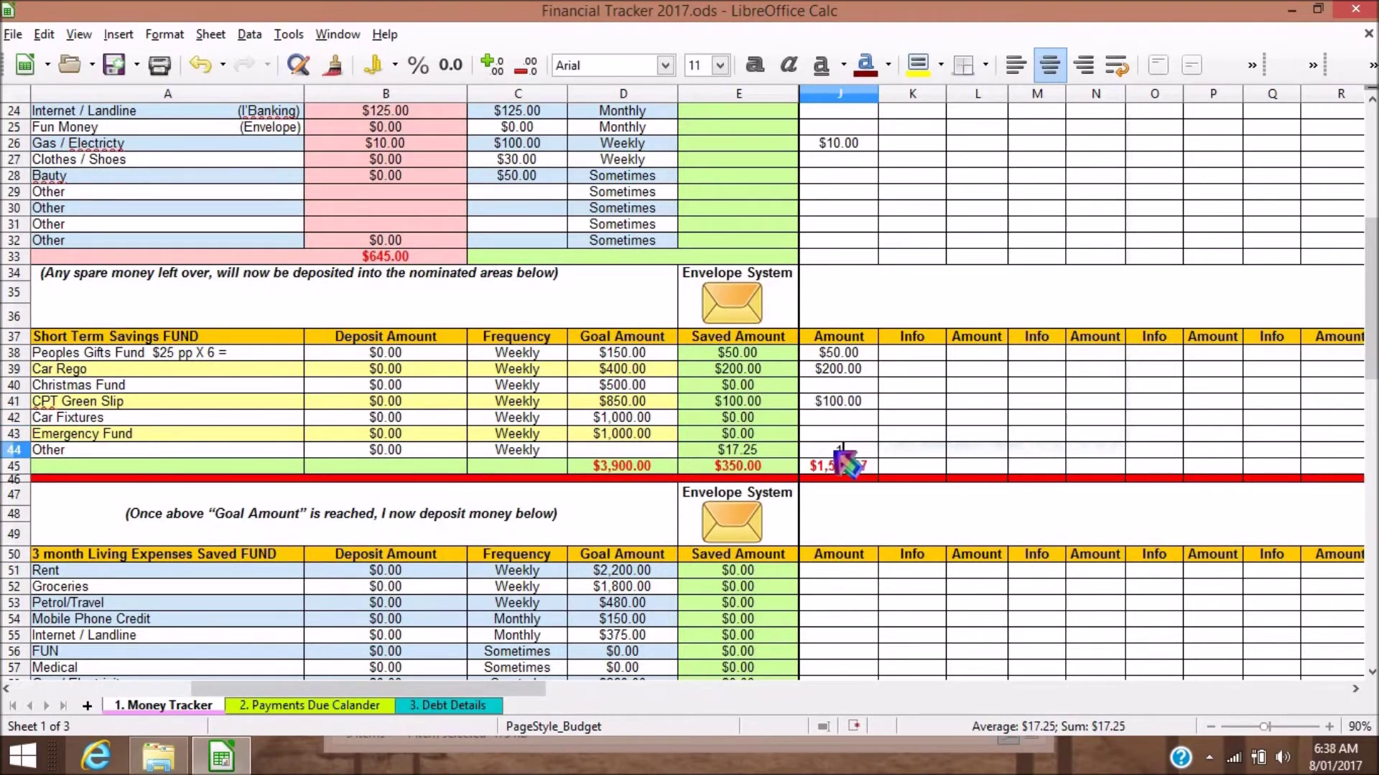
{"action": "type", "text": "17.18"}
{"action": "left_click", "coordinate": [955, 458]}
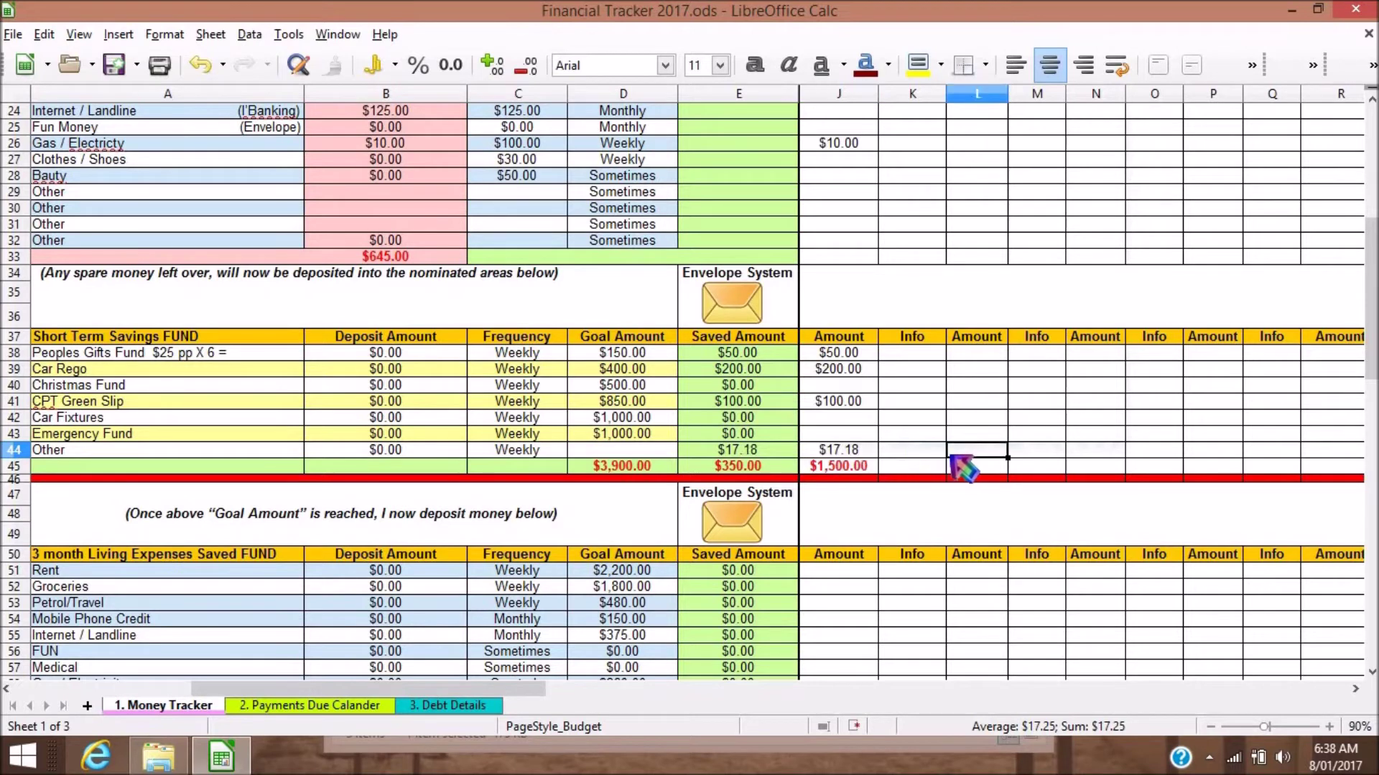
Step: Check the first Amount column's total against the income total and review the debts, living expenses and savings sections
{"action": "left_click", "coordinate": [870, 451]}
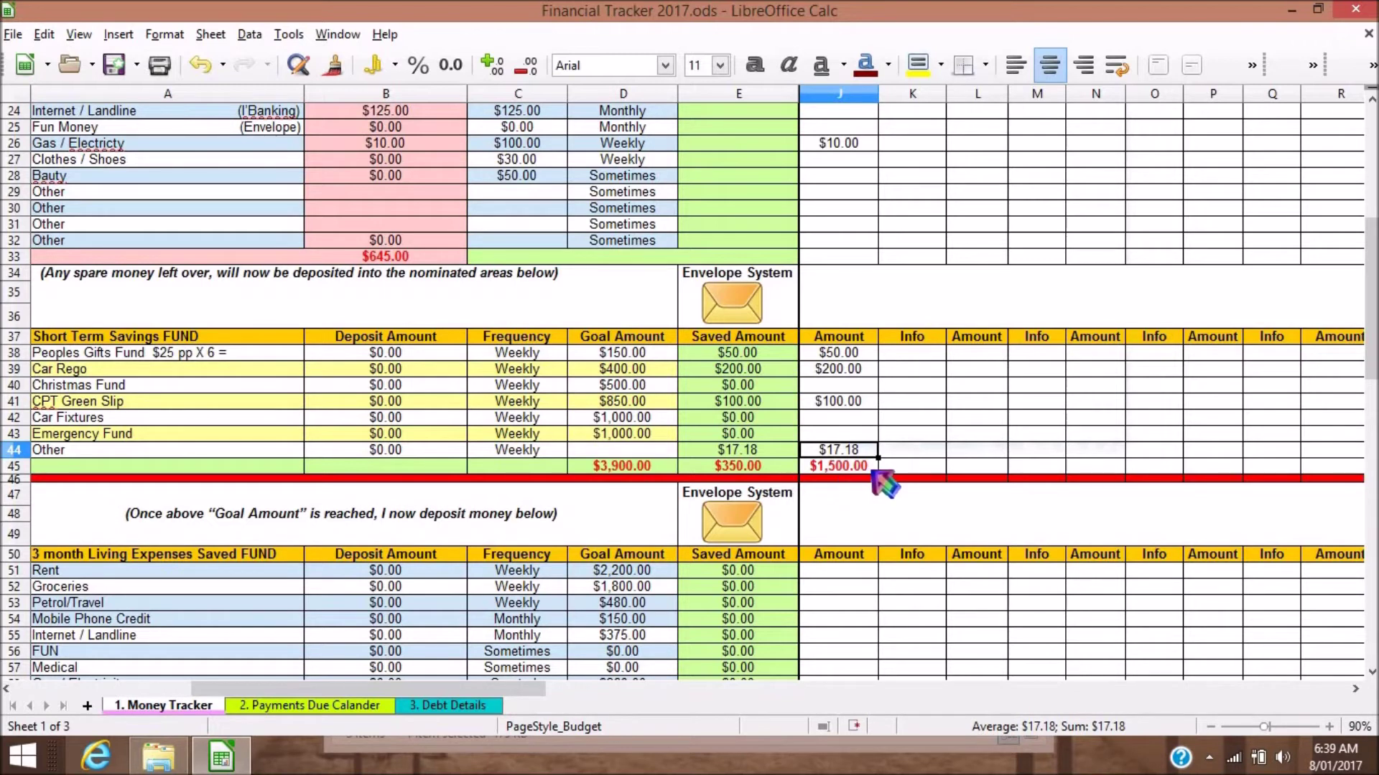
{"action": "left_click", "coordinate": [898, 470]}
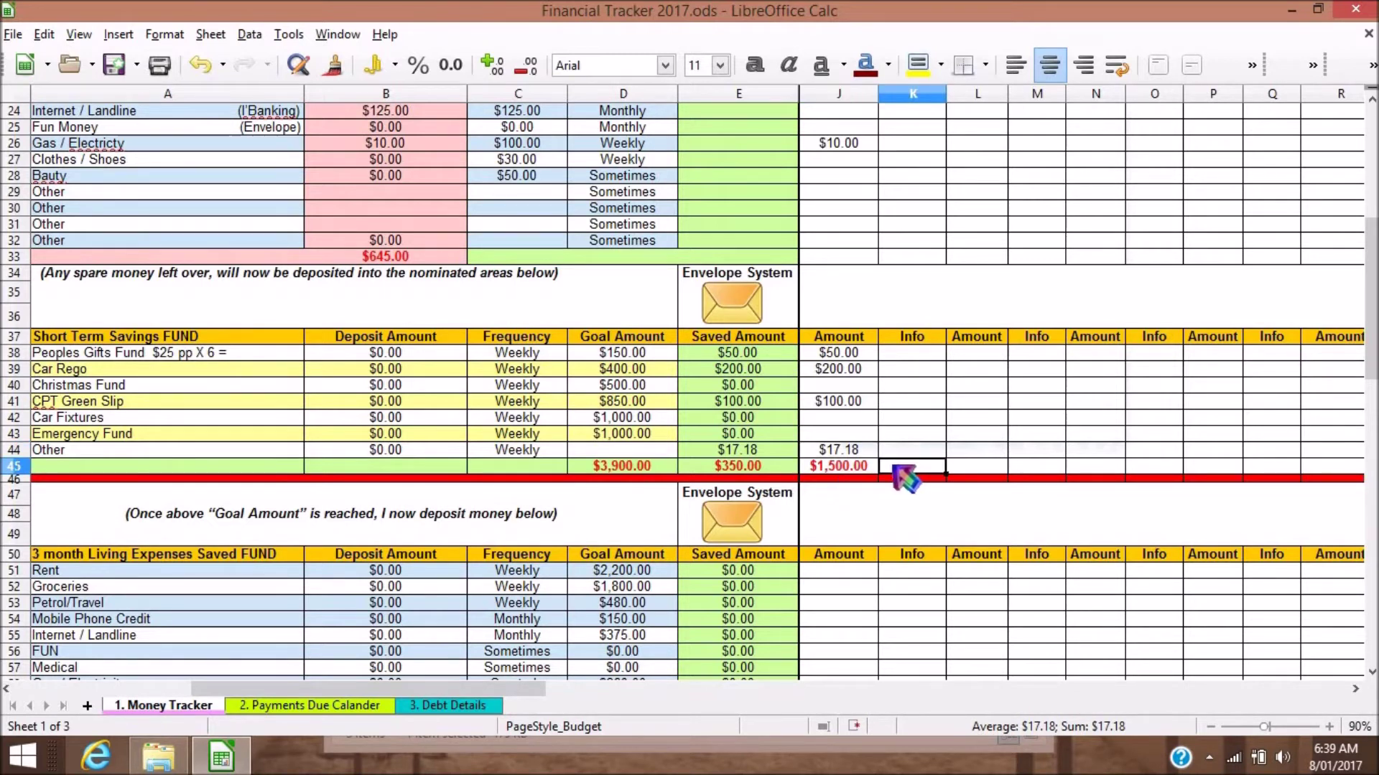
{"action": "left_click", "coordinate": [860, 468]}
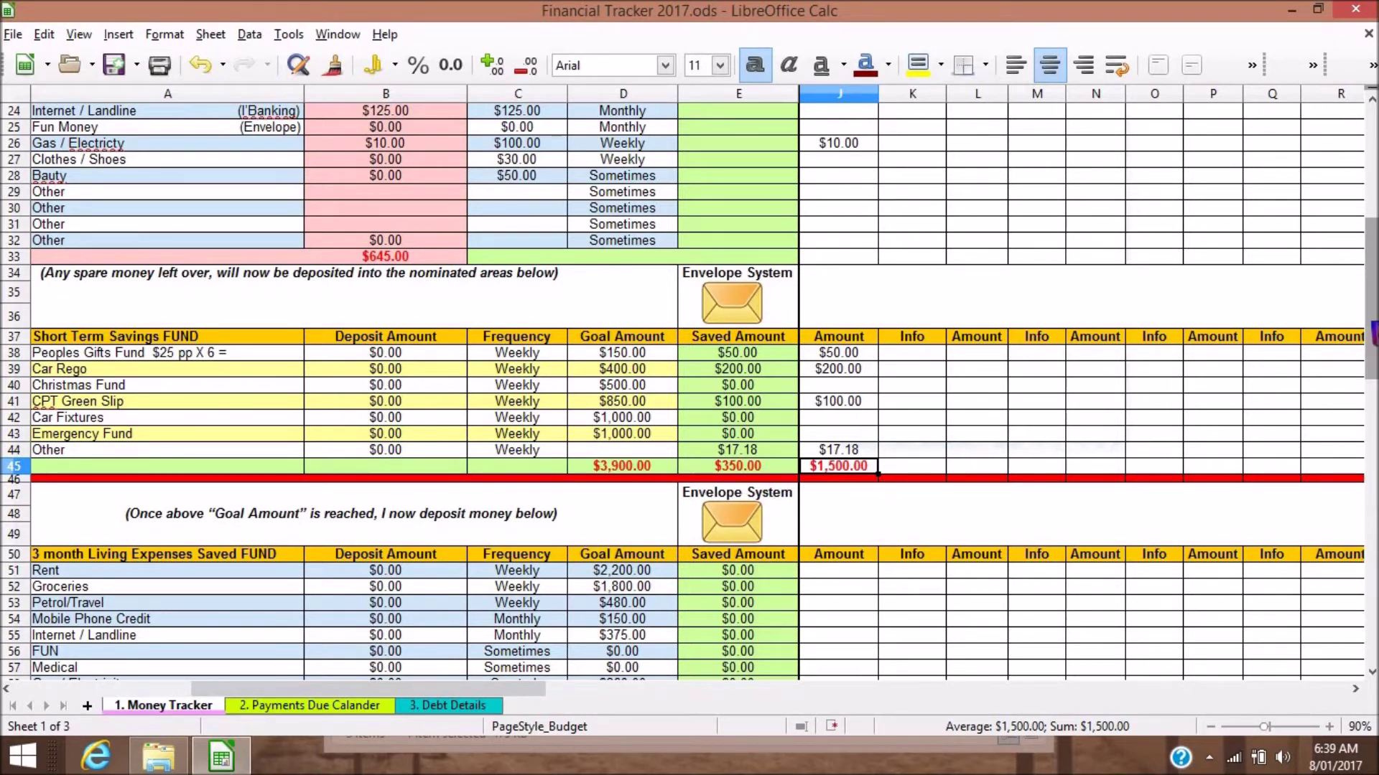
{"action": "scroll", "coordinate": [1049, 354], "scroll_direction": "up", "scroll_amount": 6}
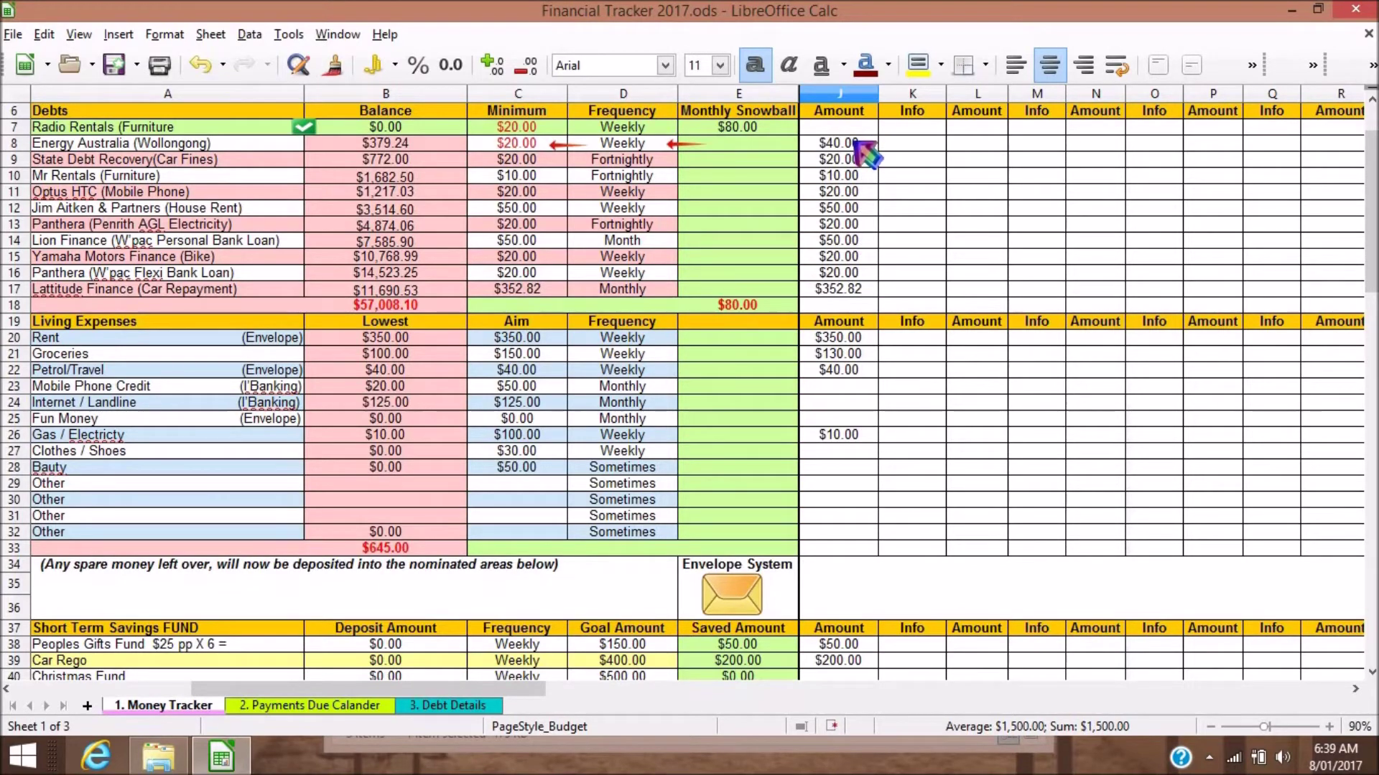
{"action": "scroll", "coordinate": [1156, 172], "scroll_direction": "up", "scroll_amount": 2}
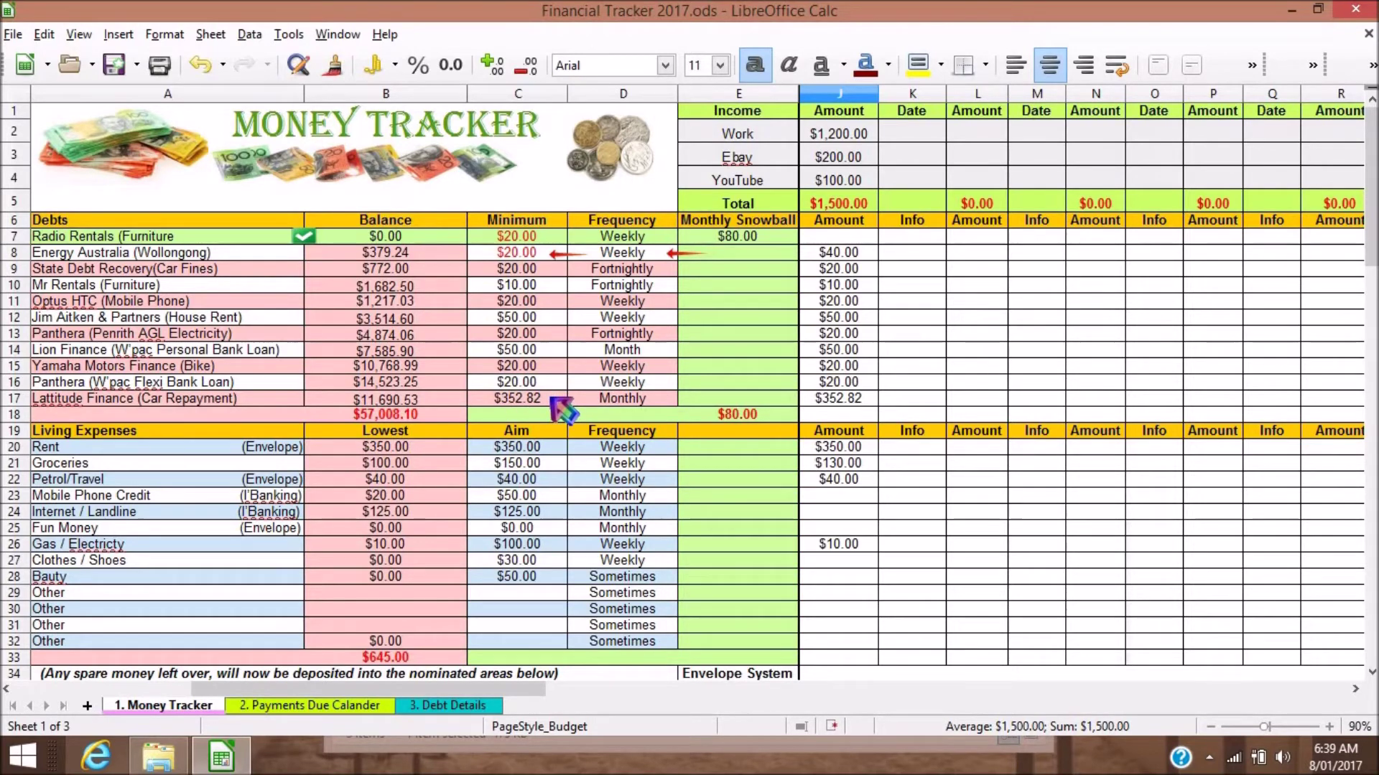
{"action": "scroll", "coordinate": [562, 409], "scroll_direction": "down", "scroll_amount": 2}
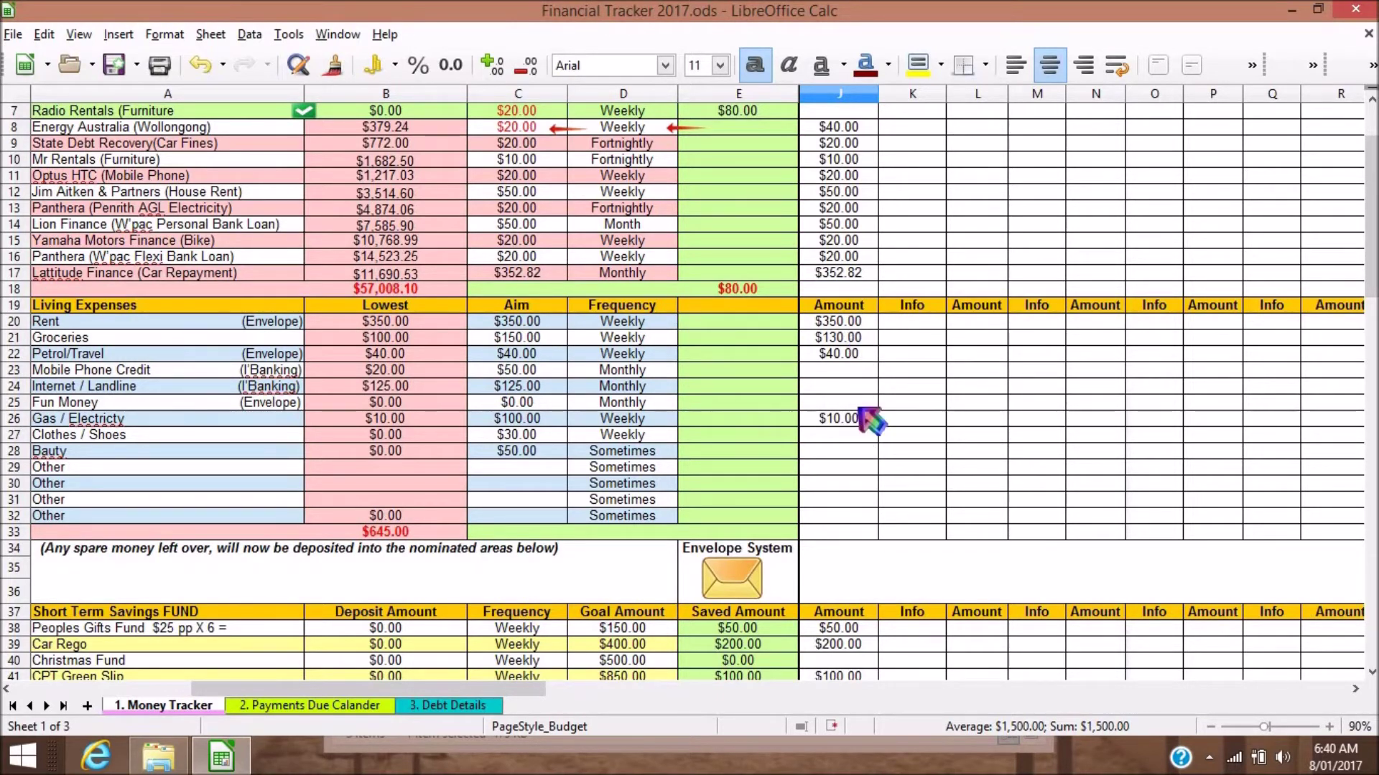
{"action": "left_click_drag", "start_coordinate": [1371, 294], "coordinate": [1372, 327]}
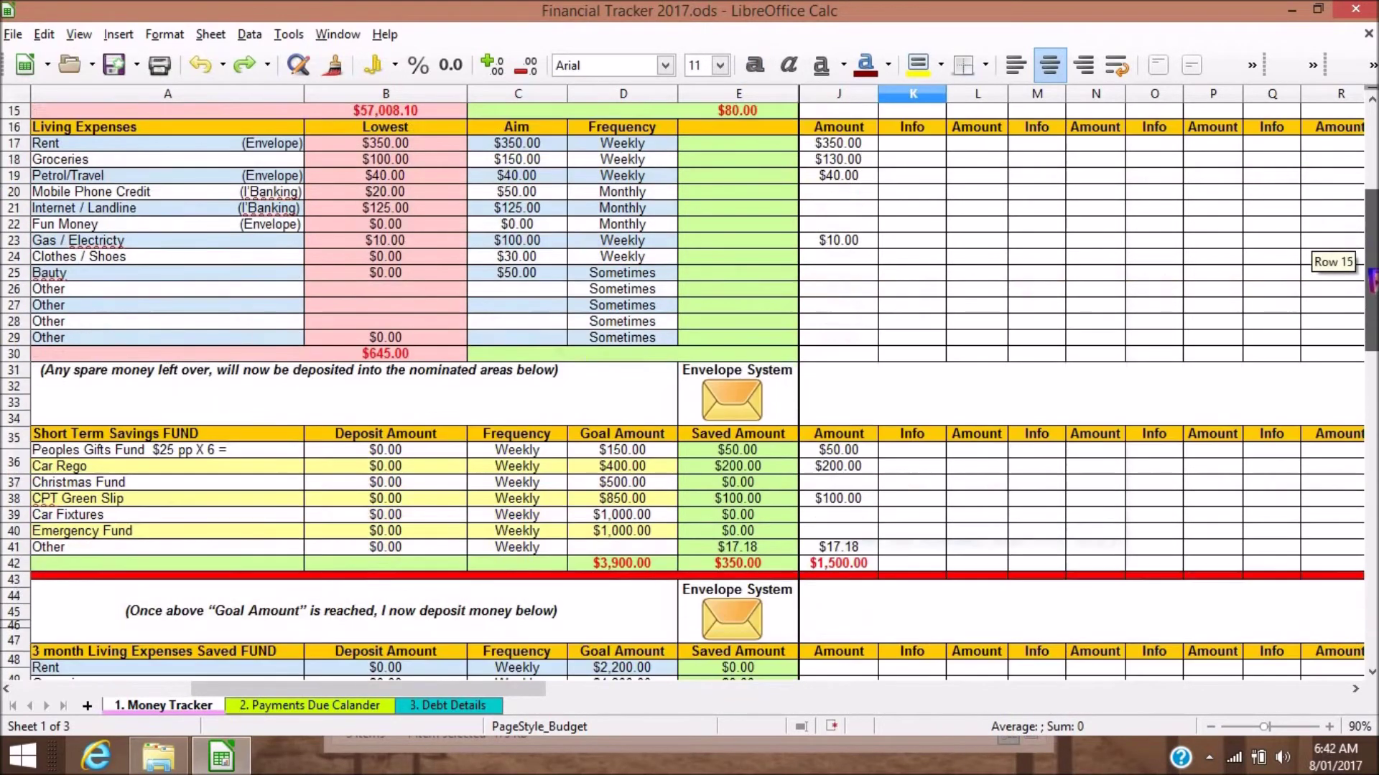
{"action": "left_click_drag", "start_coordinate": [1369, 264], "coordinate": [1374, 228]}
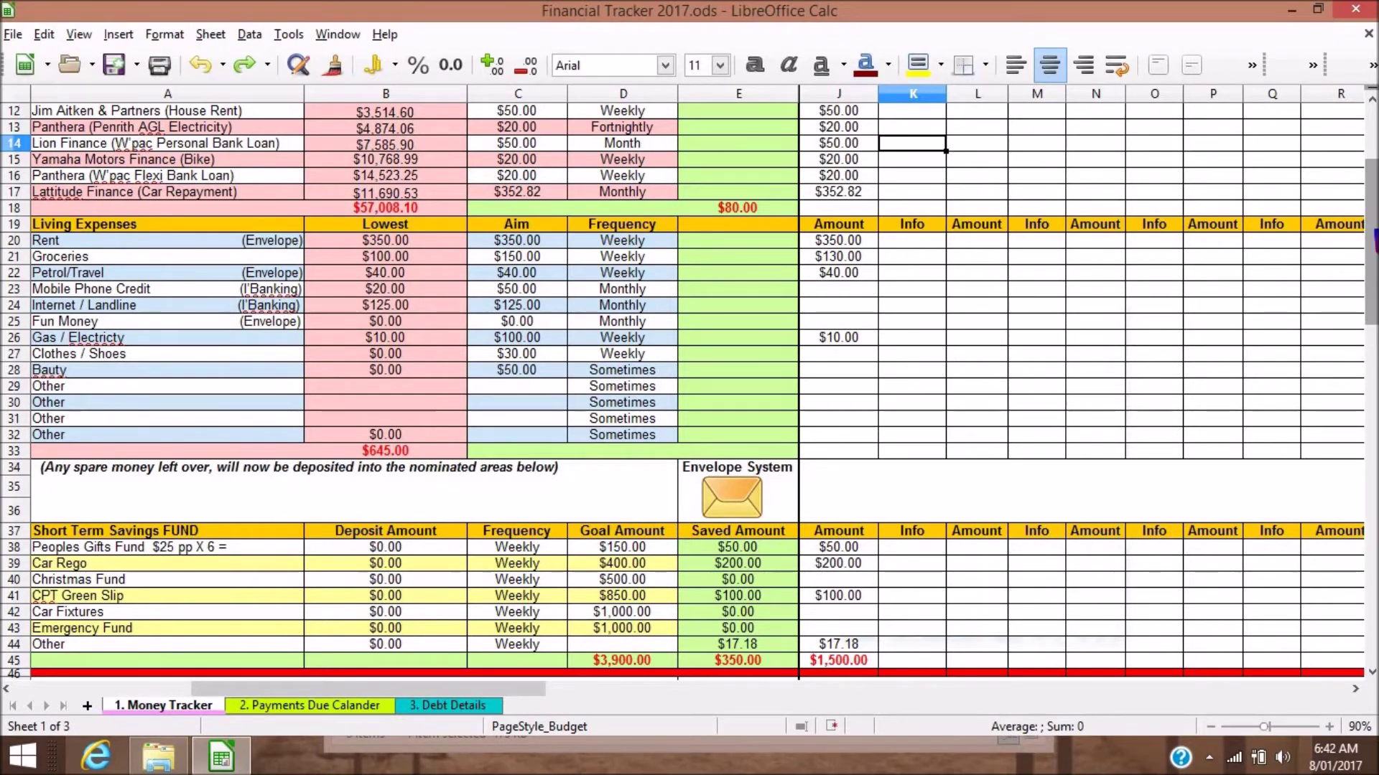
{"action": "left_click_drag", "start_coordinate": [1372, 241], "coordinate": [1371, 359]}
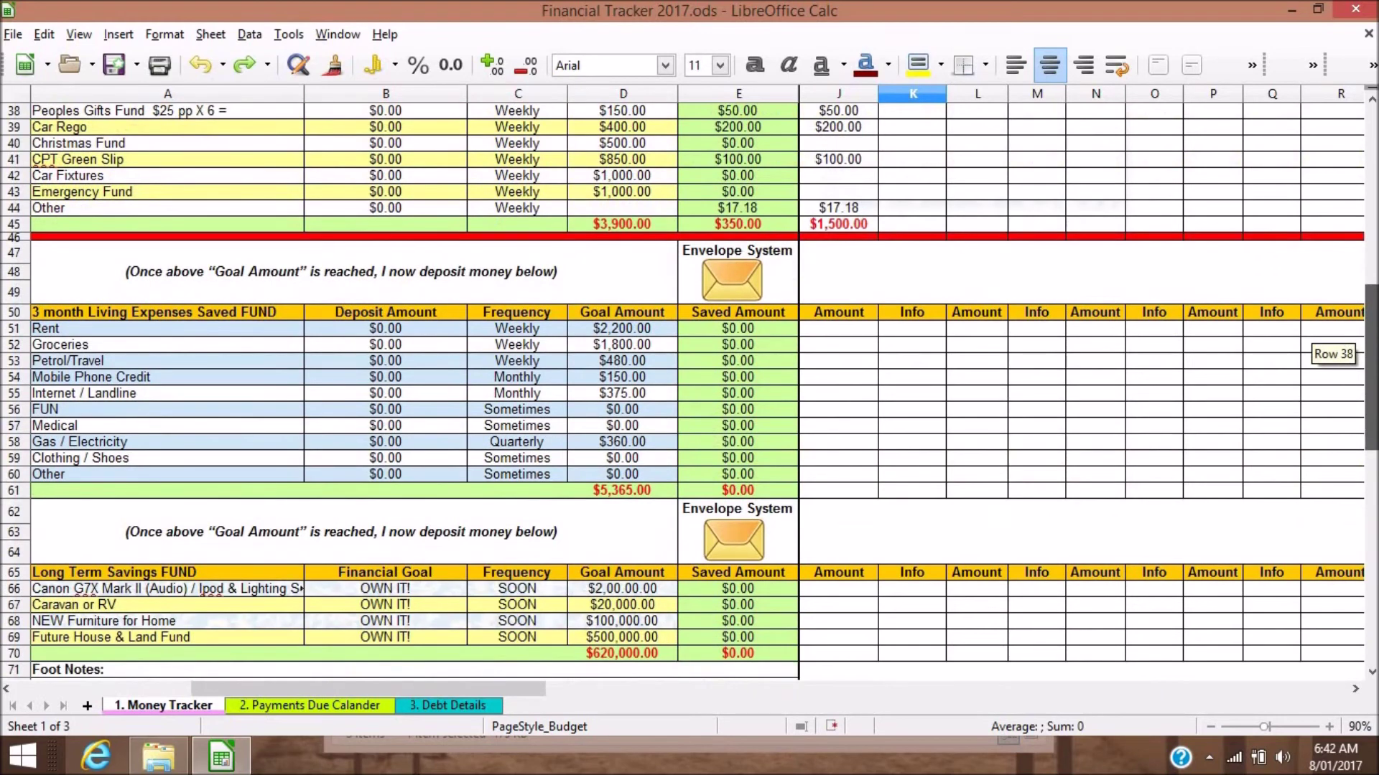
{"action": "left_click_drag", "start_coordinate": [1371, 359], "coordinate": [1372, 382]}
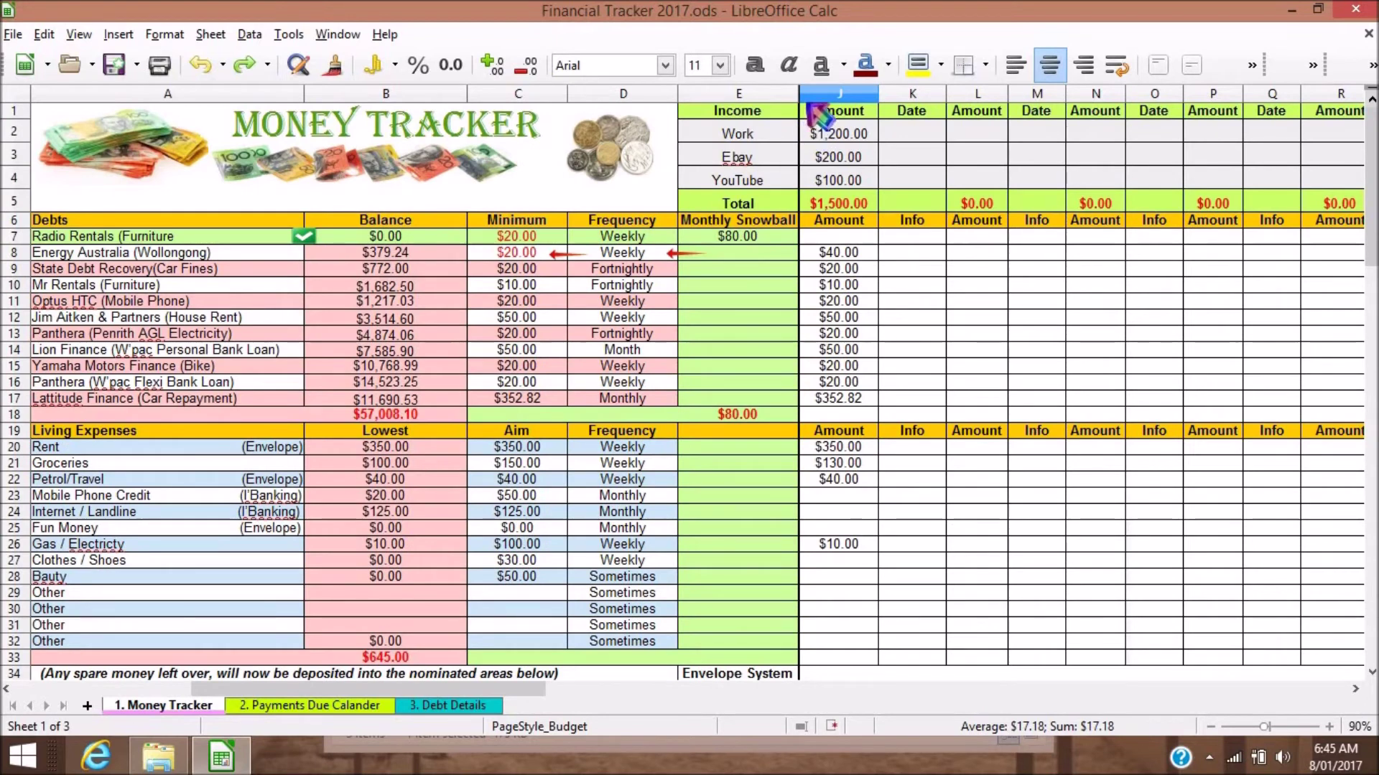
Step: Enter the date 8/01/2017 for the Work income in cell K2
{"action": "left_click", "coordinate": [919, 135]}
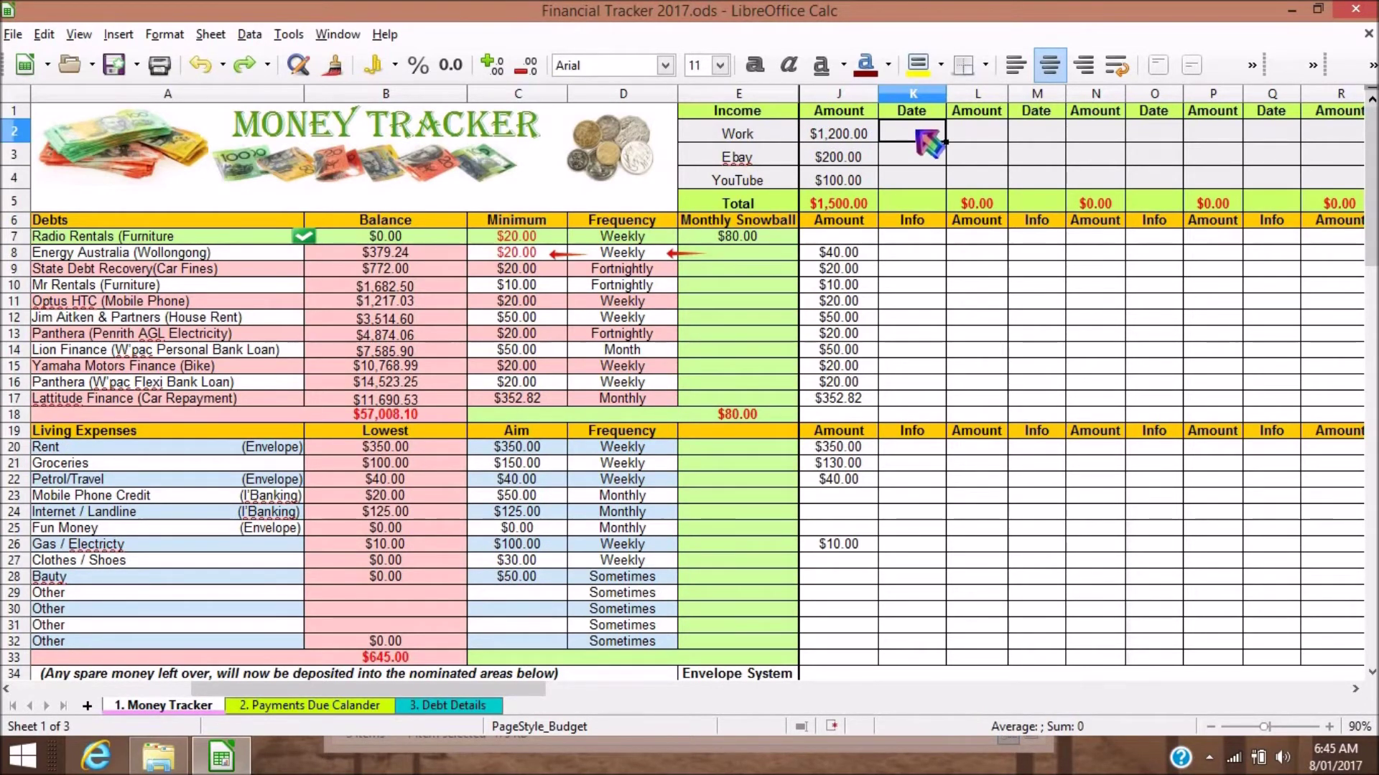
{"action": "type", "text": "8/01"}
{"action": "type", "text": "/201"}
{"action": "type", "text": "7"}
{"action": "left_click", "coordinate": [923, 223]}
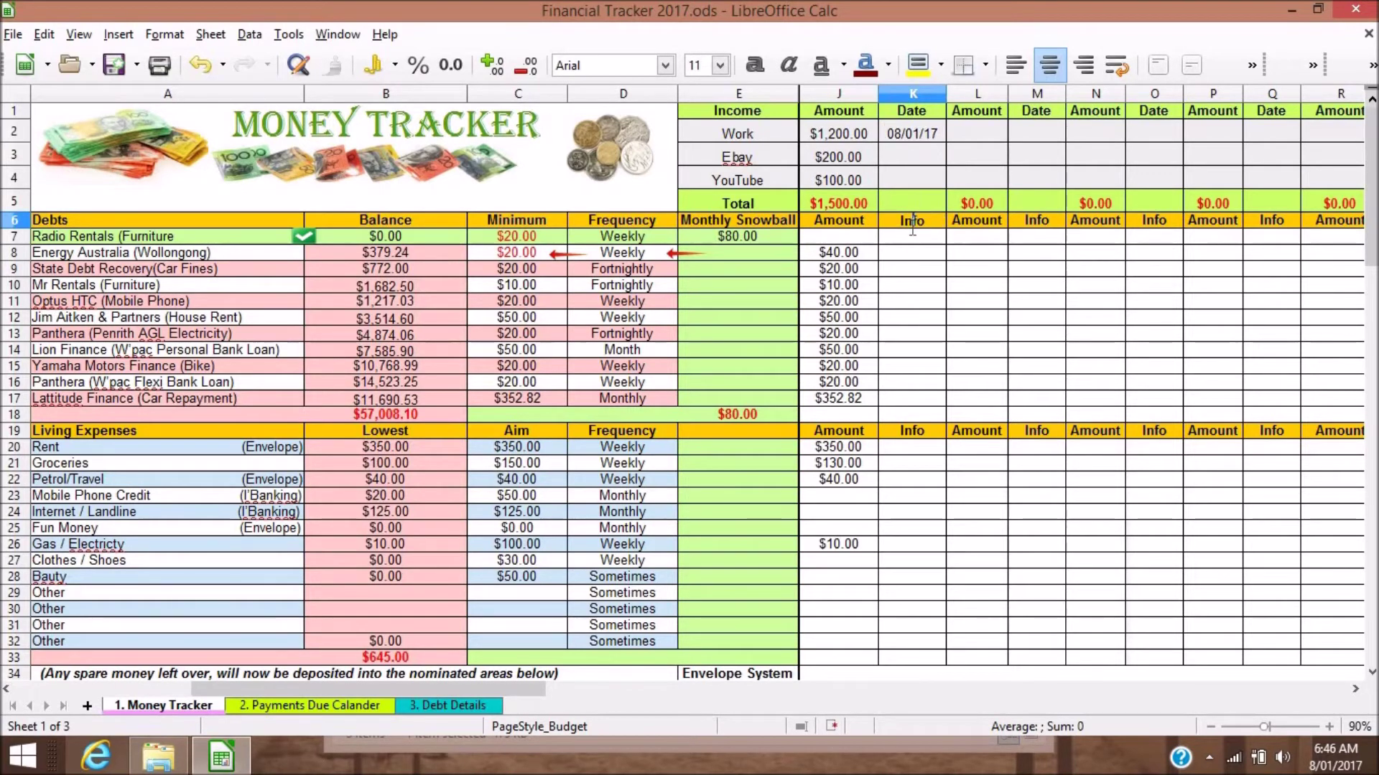
{"action": "left_click", "coordinate": [922, 276]}
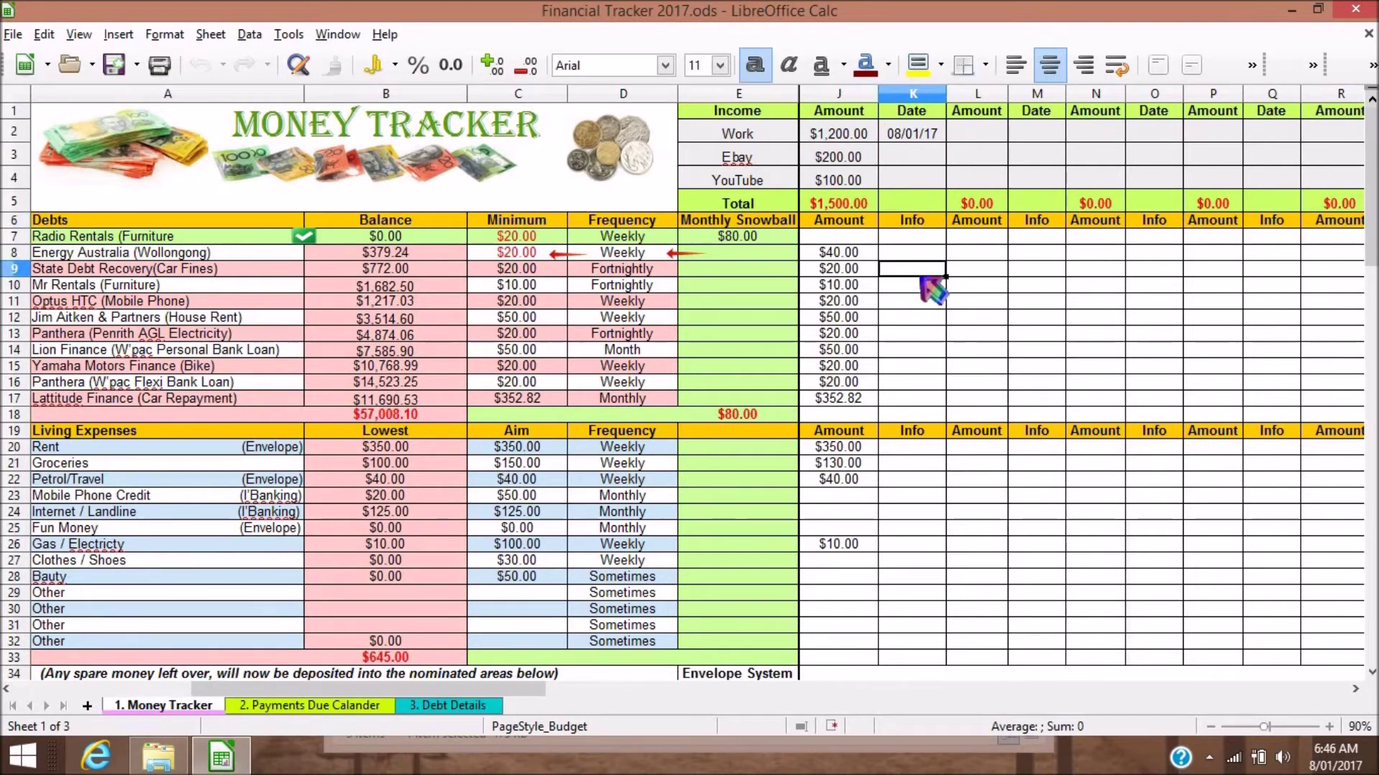
{"action": "left_click", "coordinate": [920, 219]}
{"action": "left_click", "coordinate": [921, 431]}
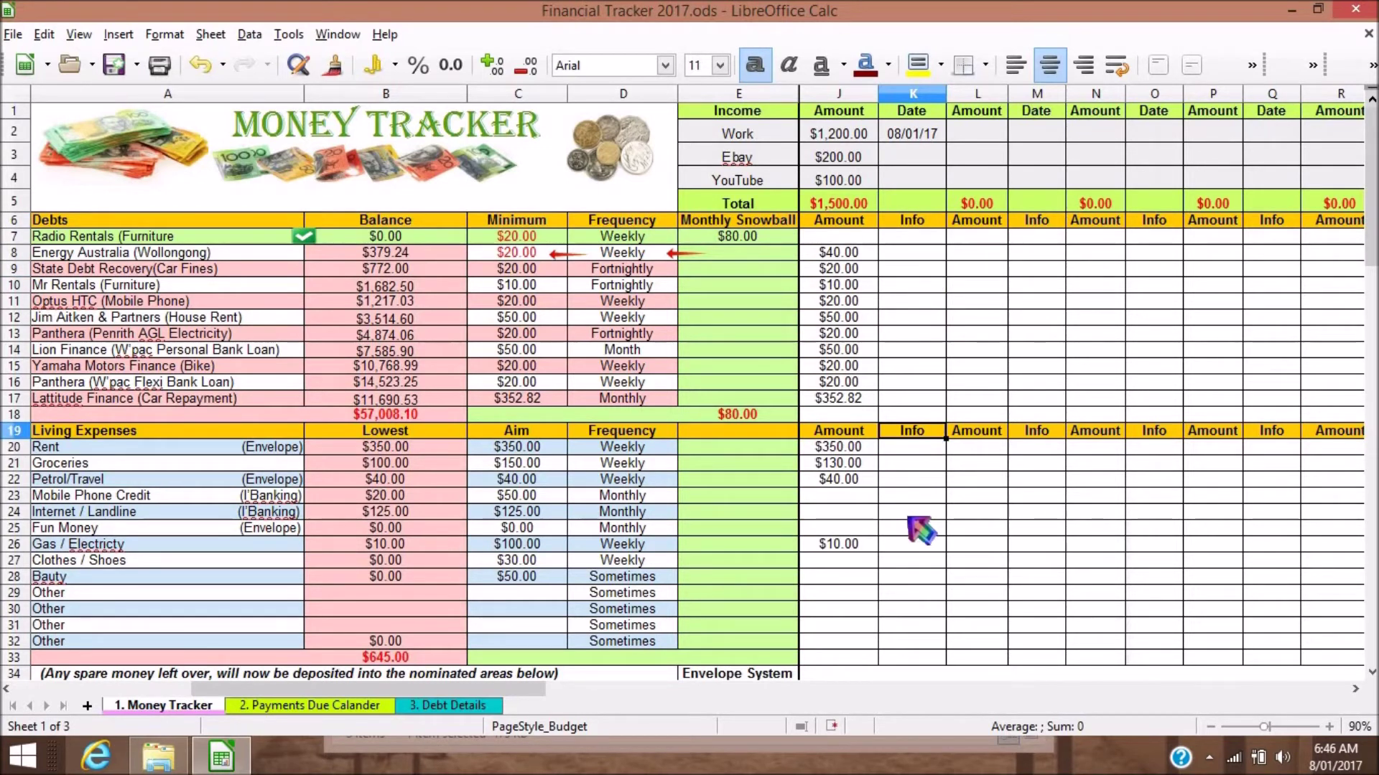
Step: Review the living expenses row for Mobile Phone Credit across the following pay periods' Amount and Info columns, then return to the first period
{"action": "left_click", "coordinate": [912, 301]}
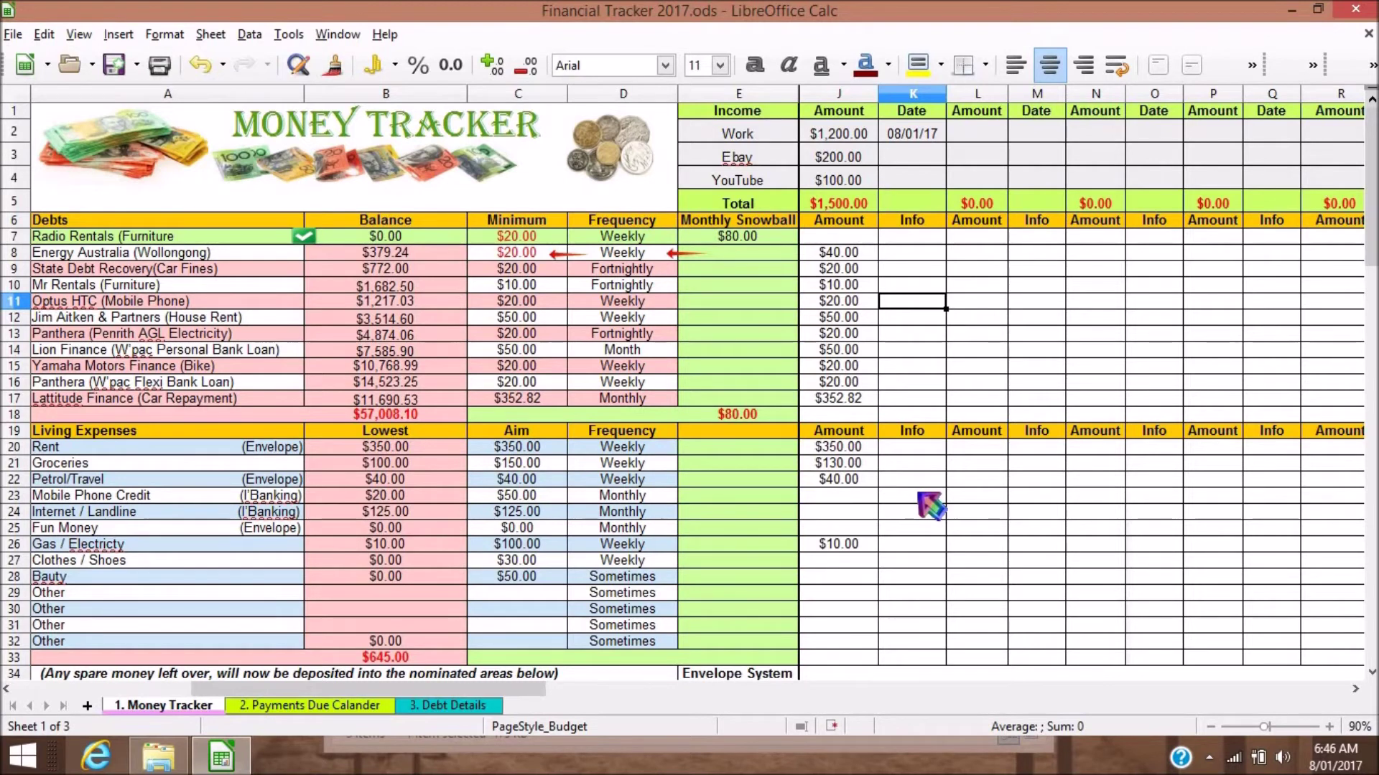
{"action": "left_click", "coordinate": [860, 498]}
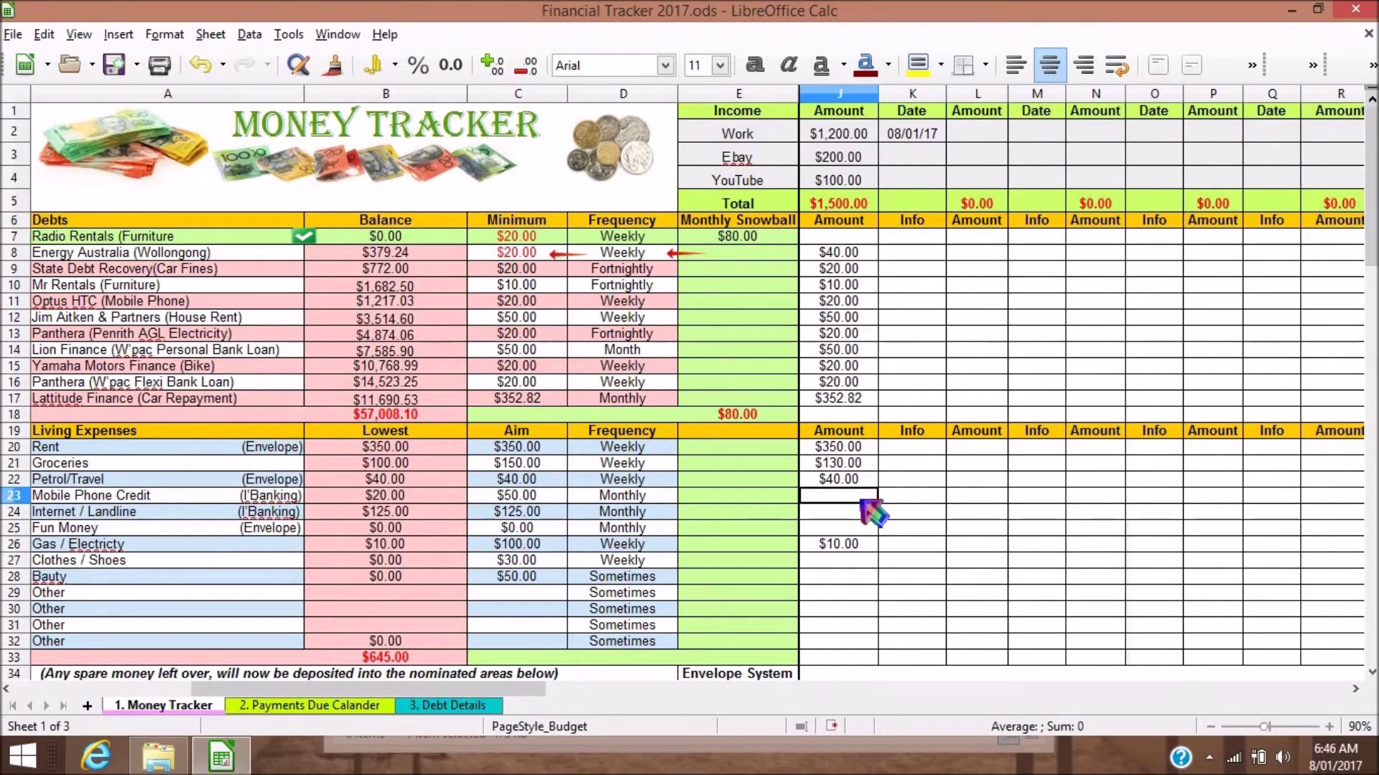
{"action": "key", "text": "Right"}
{"action": "key", "text": "Right"}
{"action": "key", "text": "Right"}
{"action": "key", "text": "Right"}
{"action": "key", "text": "Right"}
{"action": "key", "text": "Right"}
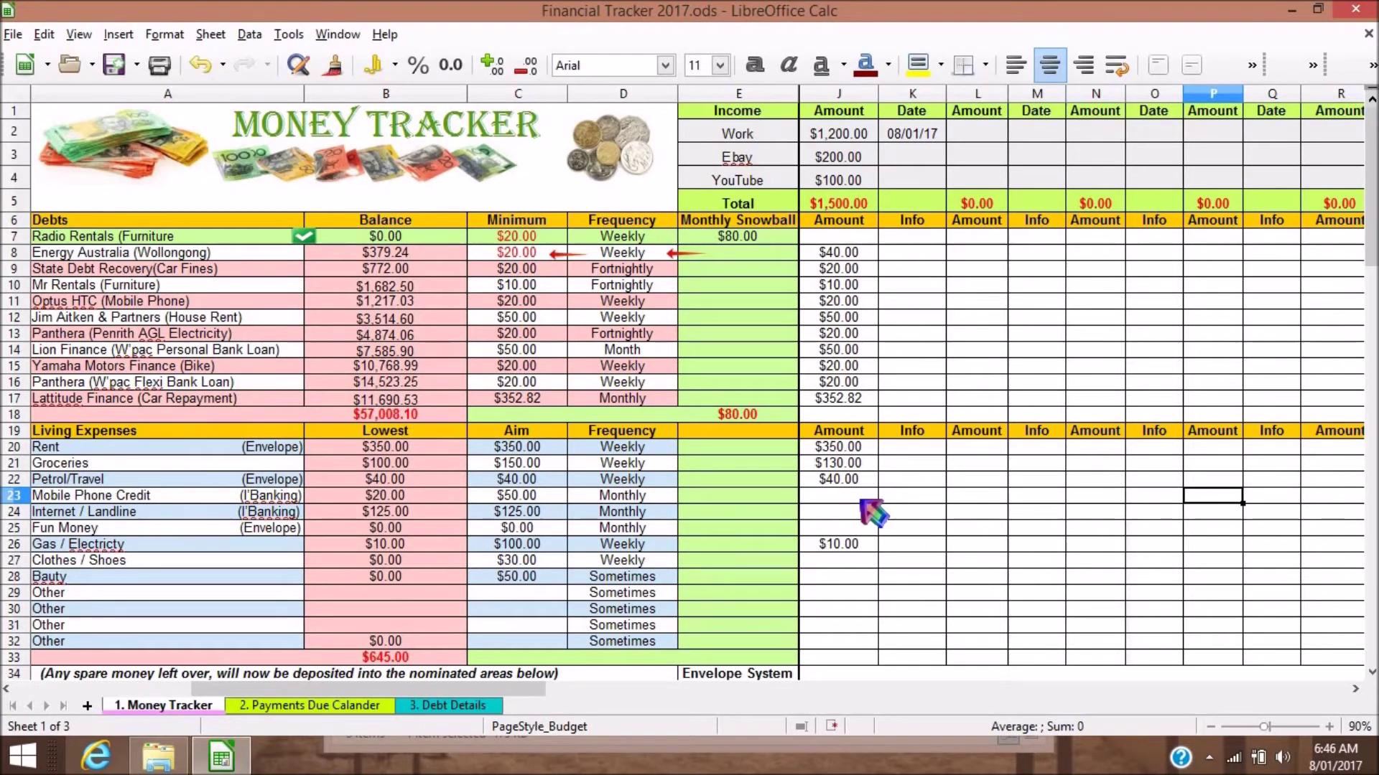
{"action": "key", "text": "Right"}
{"action": "key", "text": "Right"}
{"action": "key", "text": "Right"}
{"action": "key", "text": "Right"}
{"action": "key", "text": "Right"}
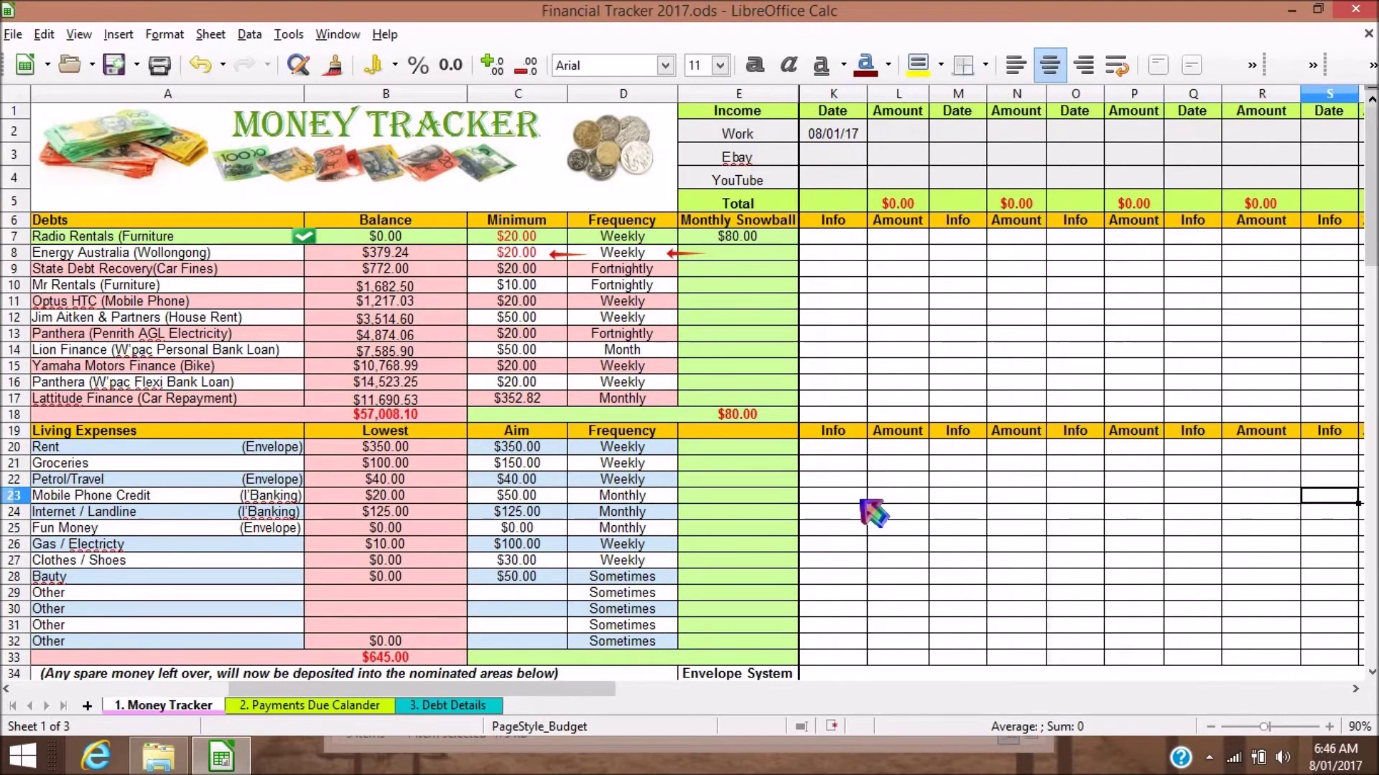
{"action": "key", "text": "Right"}
{"action": "key", "text": "Right"}
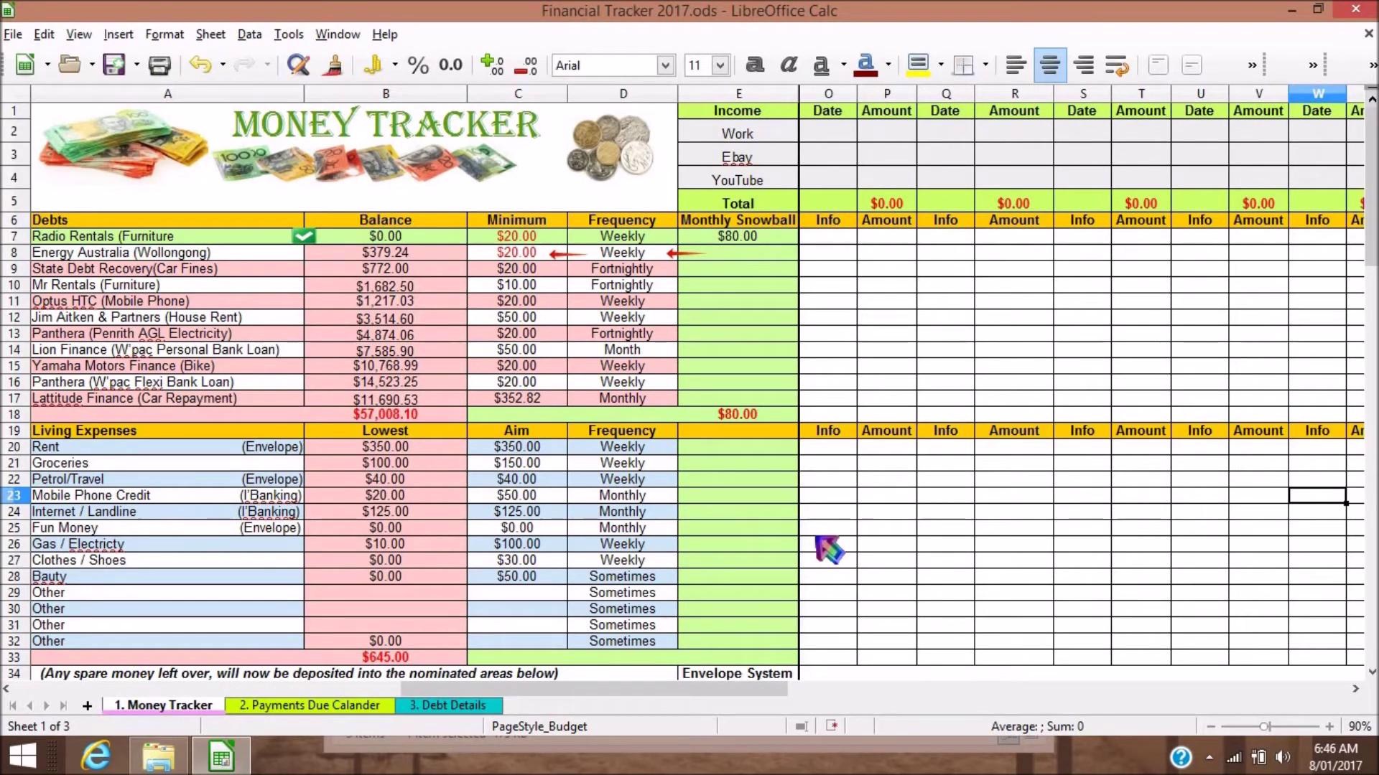
{"action": "key", "text": "Right"}
{"action": "key", "text": "Right"}
{"action": "key", "text": "Right"}
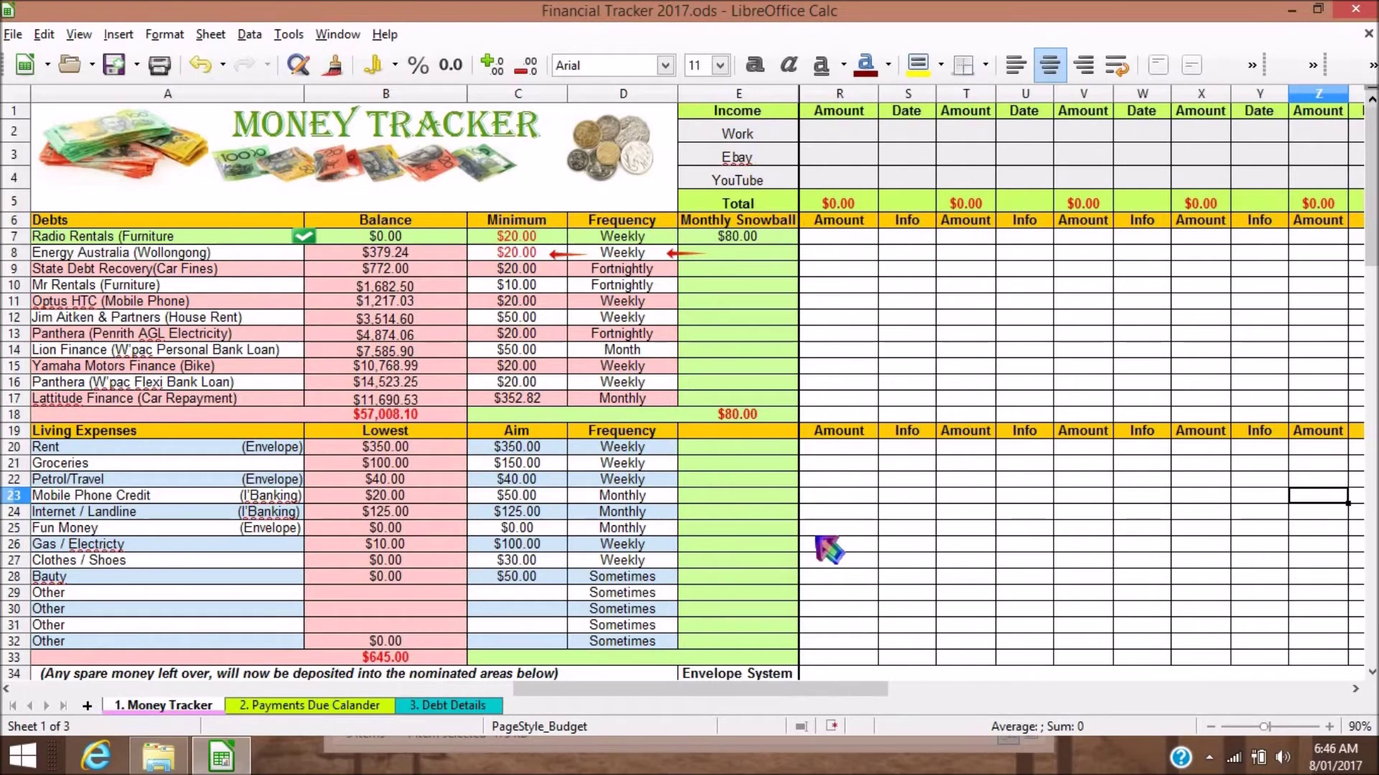
{"action": "key", "text": "Left"}
{"action": "key", "text": "Left"}
{"action": "key", "text": "Left"}
{"action": "key", "text": "Left"}
{"action": "key", "text": "Left"}
{"action": "key", "text": "Left"}
{"action": "key", "text": "Left"}
{"action": "key", "text": "Left"}
{"action": "key", "text": "Left"}
{"action": "key", "text": "Left"}
{"action": "key", "text": "Left"}
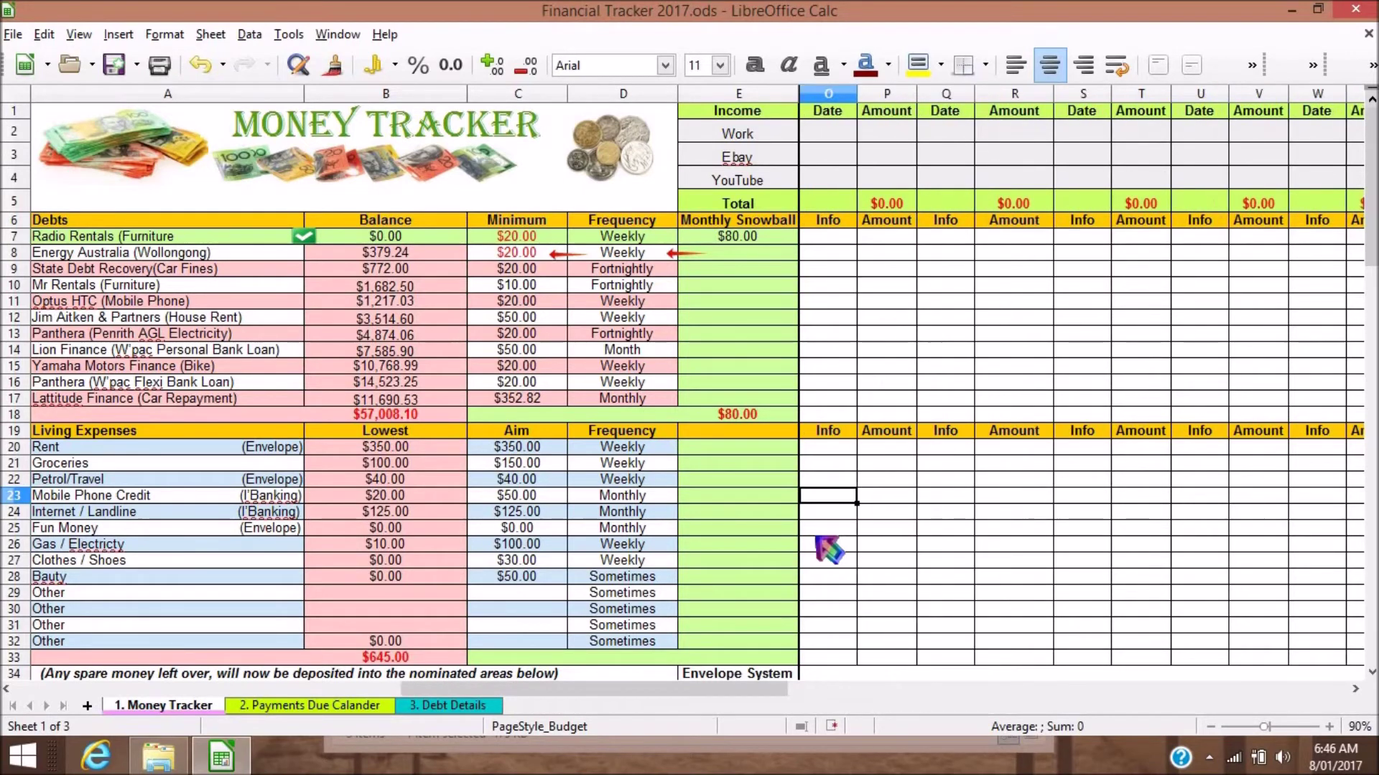
{"action": "key", "text": "Left"}
{"action": "key", "text": "Left"}
{"action": "key", "text": "Left"}
{"action": "key", "text": "Left"}
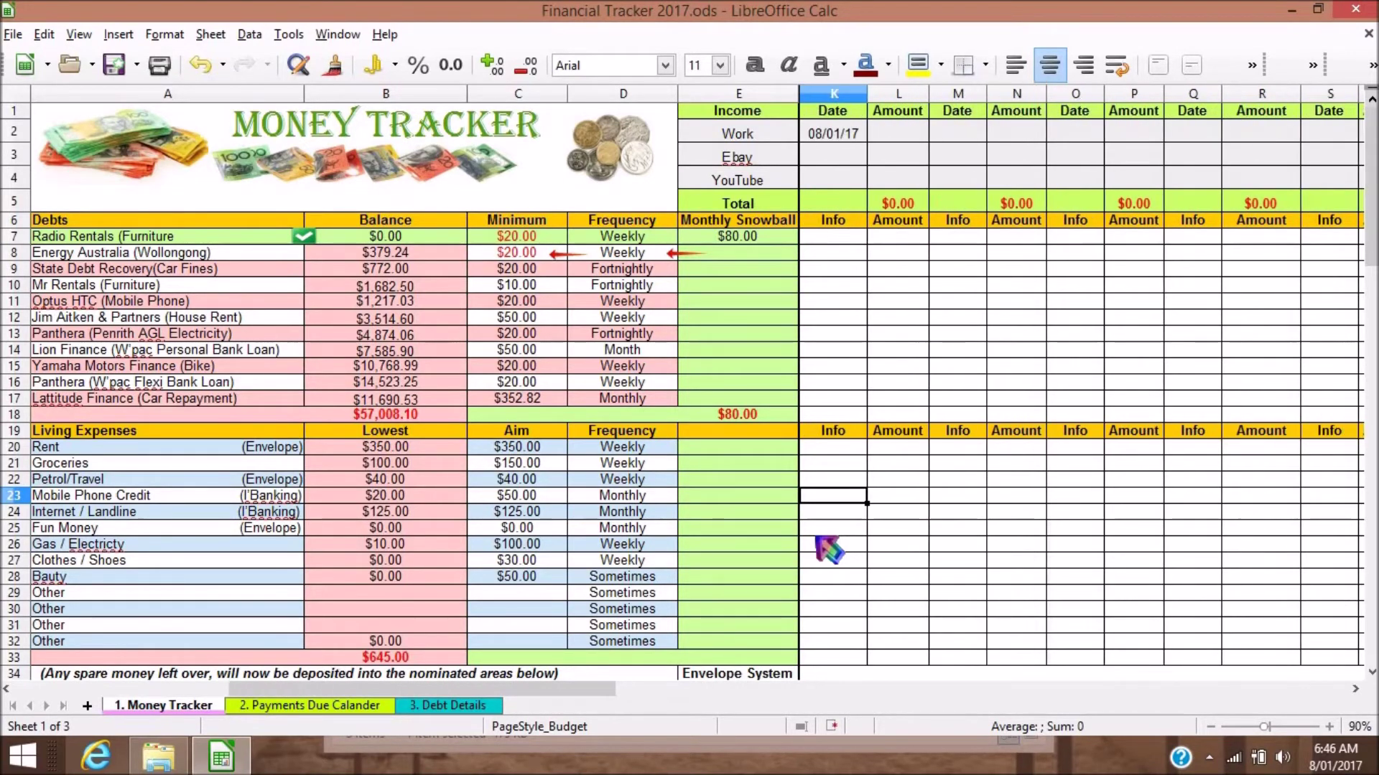
{"action": "key", "text": "Left"}
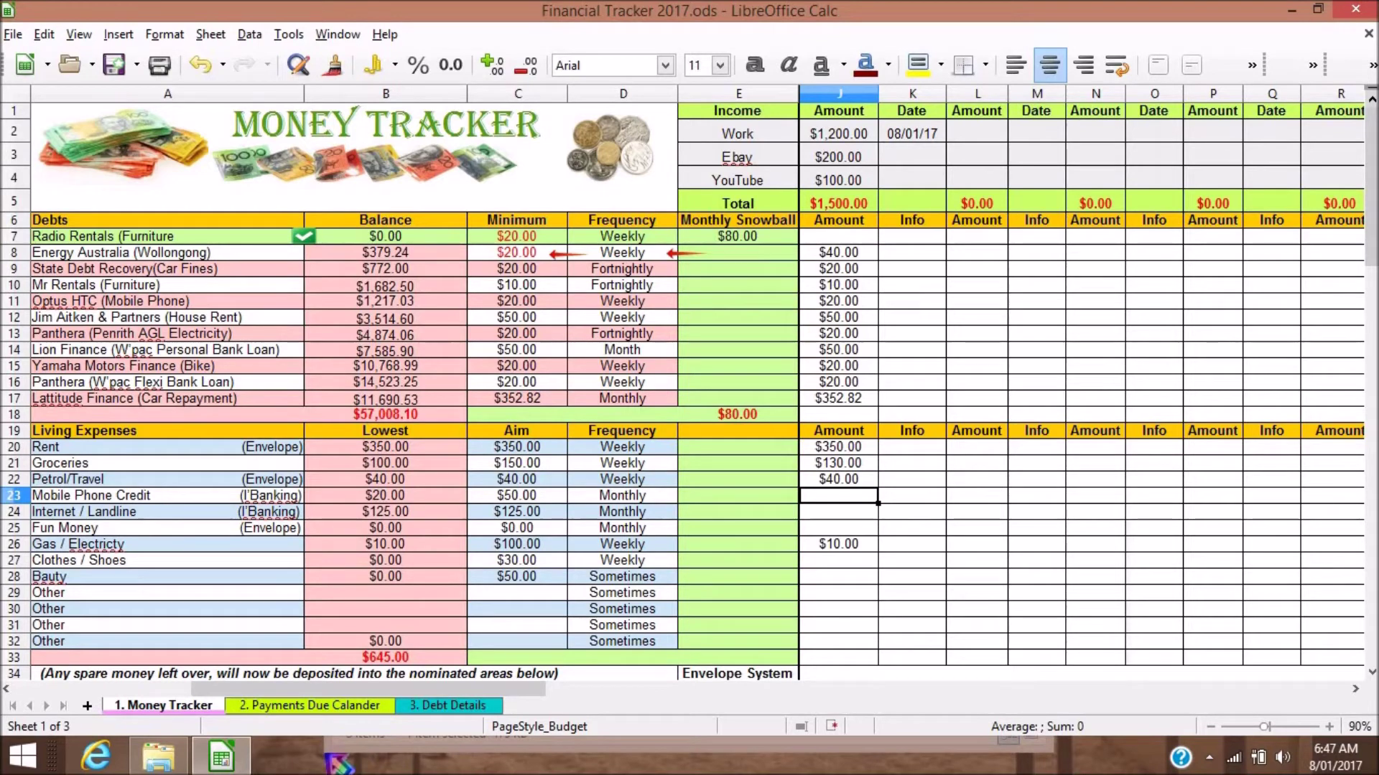
Step: On the Payments Due Calander sheet, shade the paid cells for the 10 January Rent and 11 January SDR green
{"action": "left_click", "coordinate": [314, 705]}
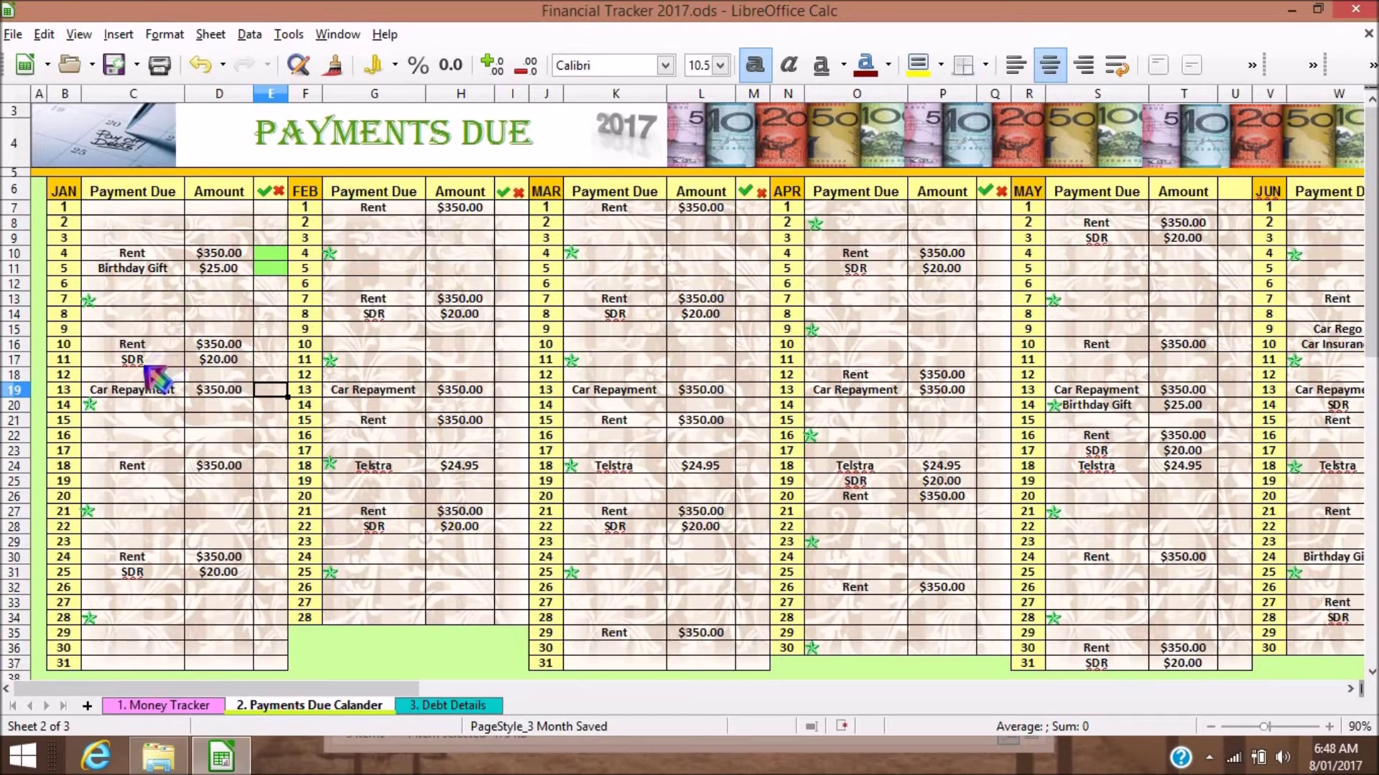
{"action": "left_click", "coordinate": [275, 342]}
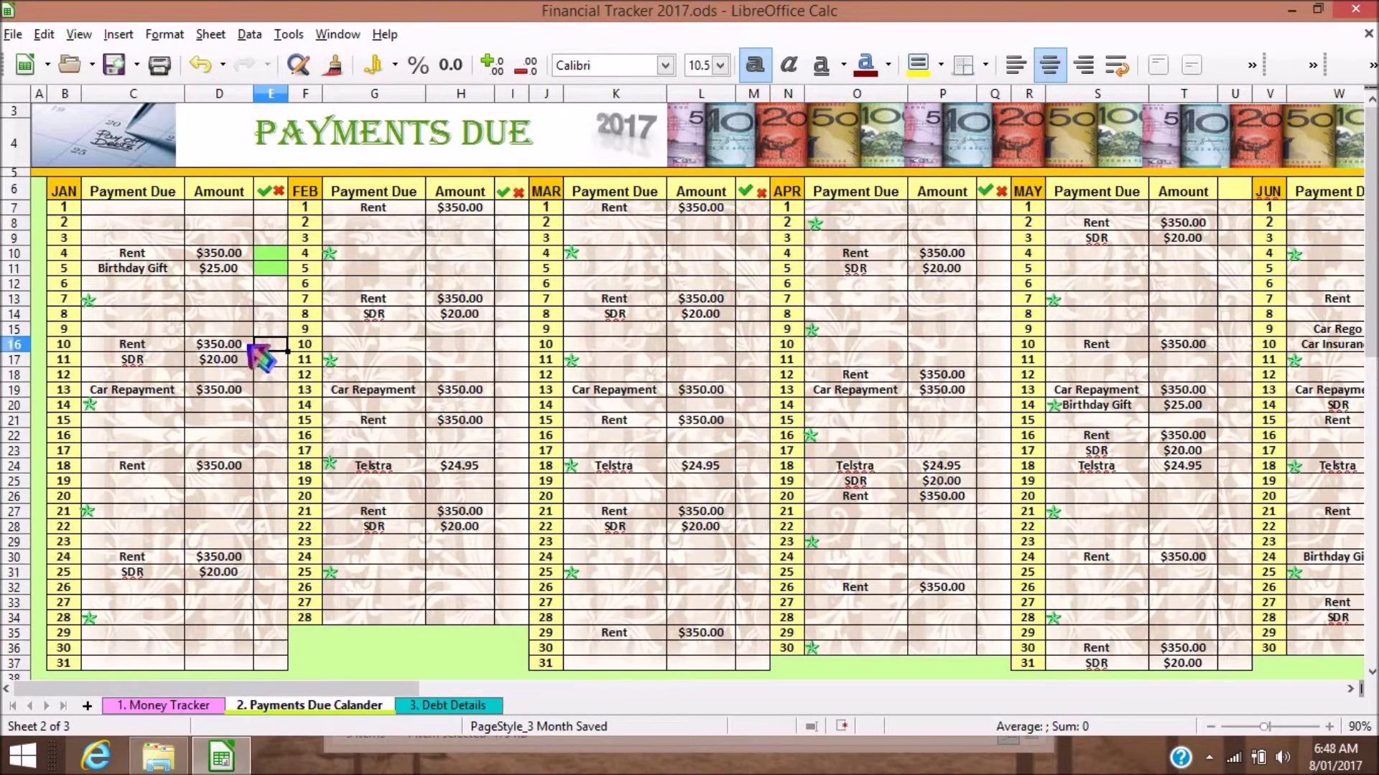
{"action": "left_click", "coordinate": [942, 65]}
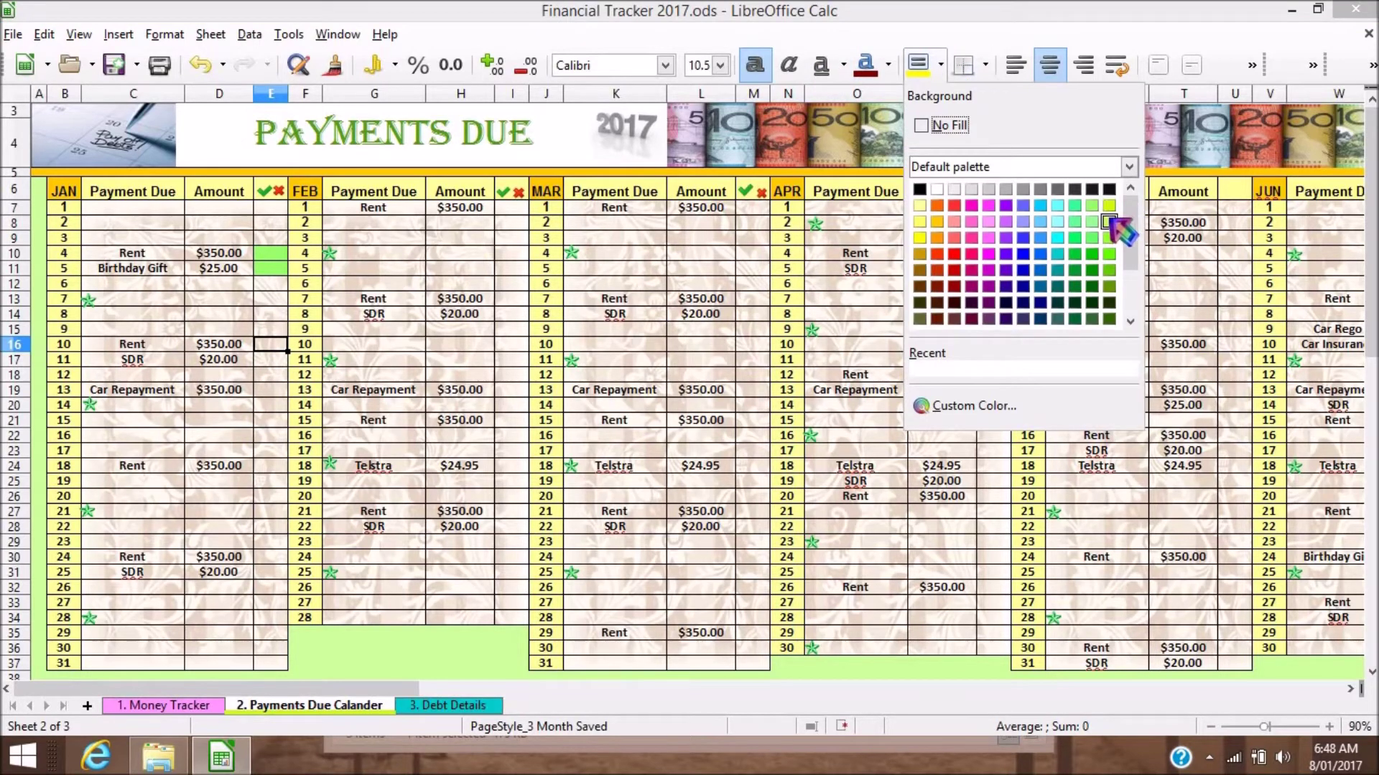
{"action": "left_click", "coordinate": [1118, 220]}
{"action": "left_click", "coordinate": [275, 359]}
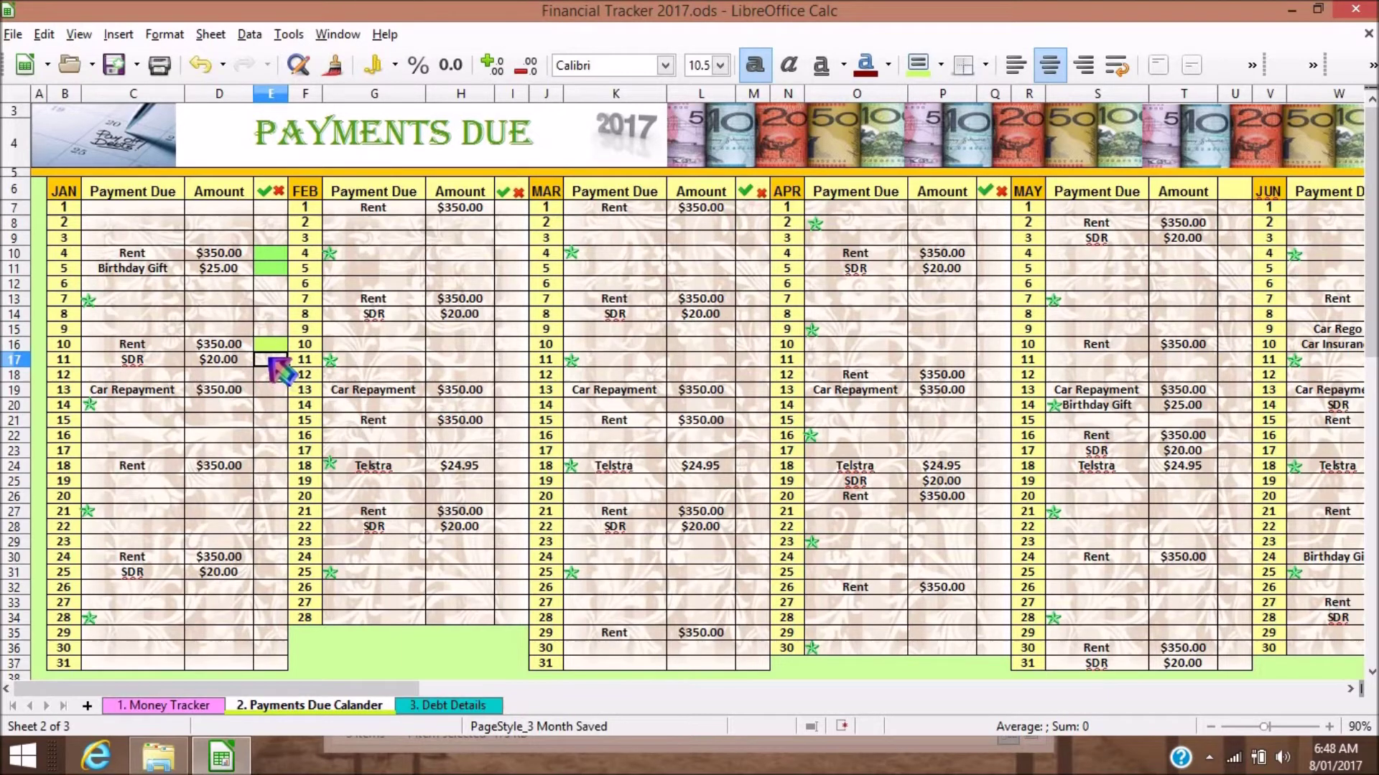
{"action": "left_click", "coordinate": [942, 65]}
{"action": "left_click", "coordinate": [1090, 254]}
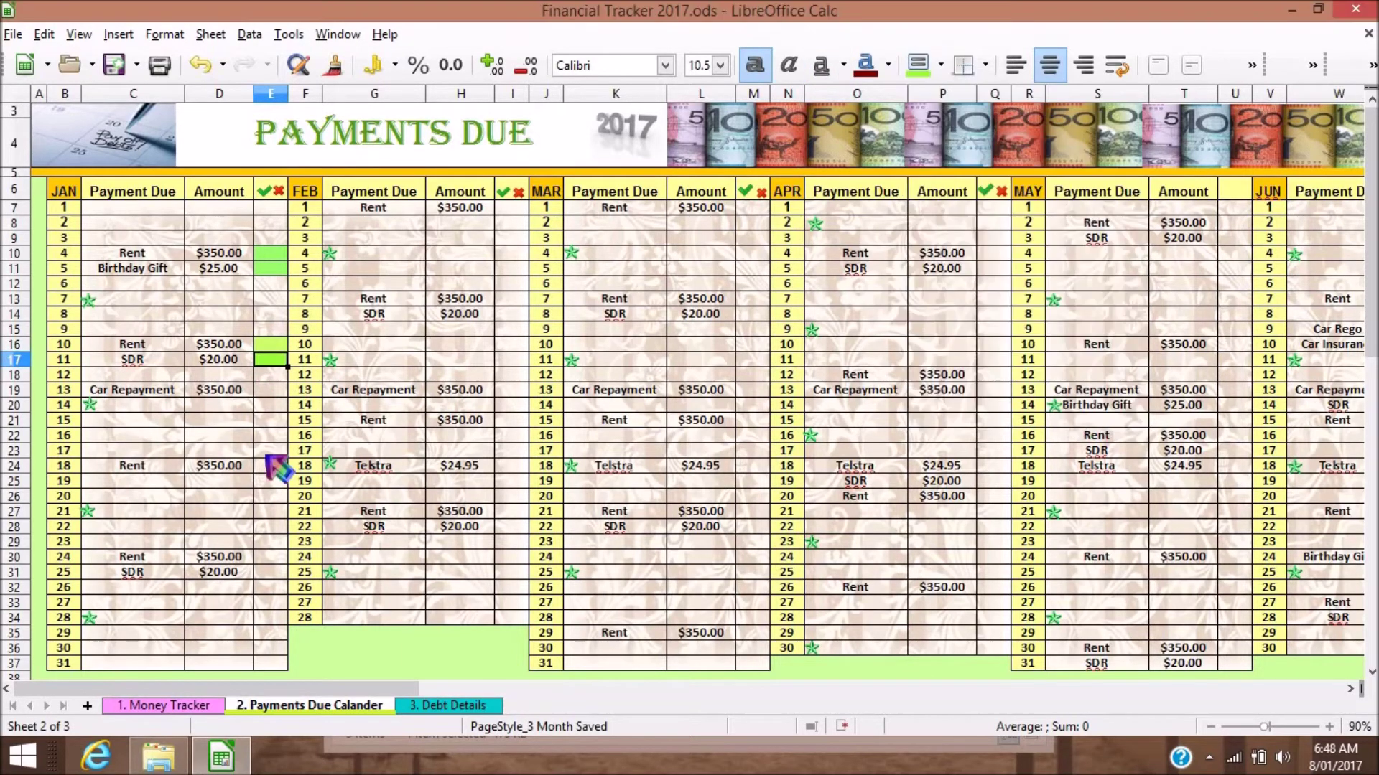
Step: Shade the paid cell for the 13 January Car Repayment green
{"action": "left_click", "coordinate": [271, 390]}
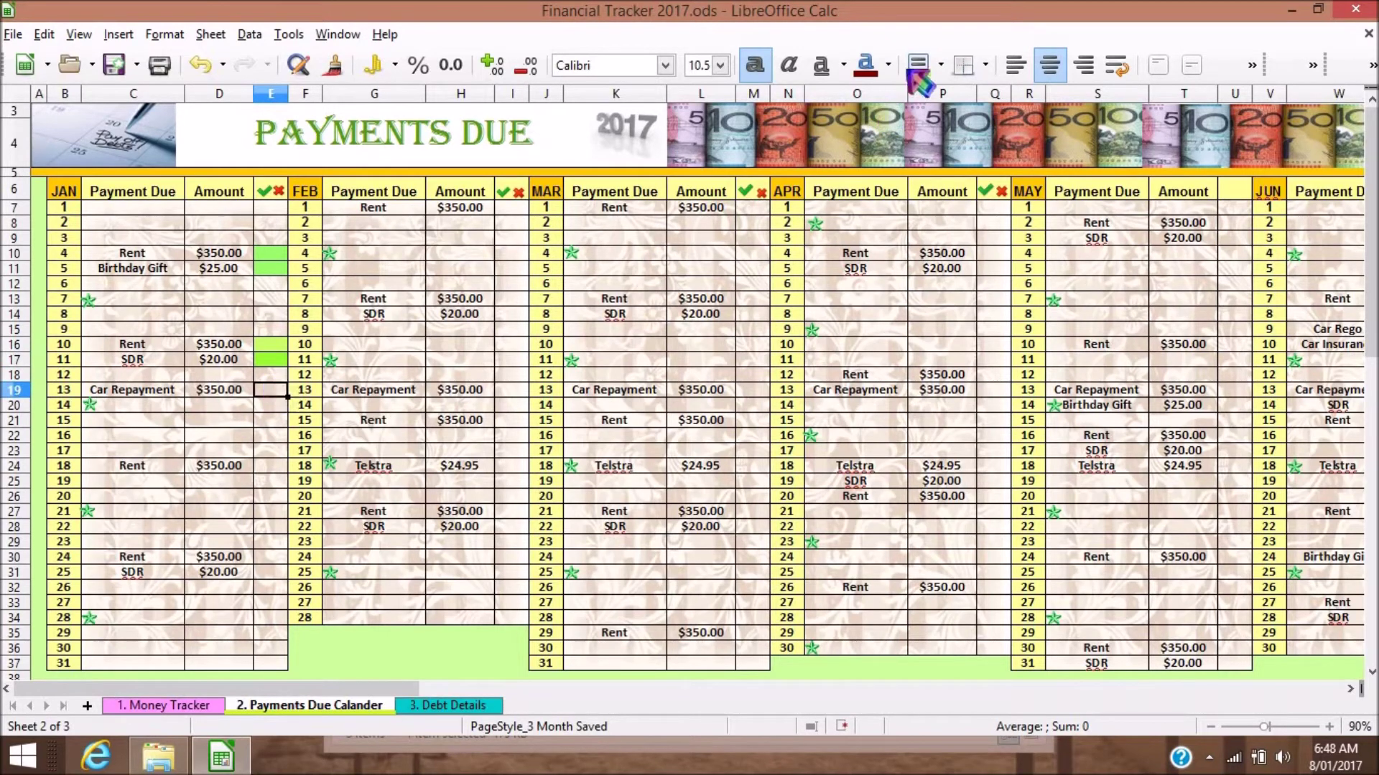
{"action": "left_click", "coordinate": [931, 67]}
{"action": "key", "text": "Down"}
{"action": "key", "text": "Down"}
{"action": "key", "text": "Left"}
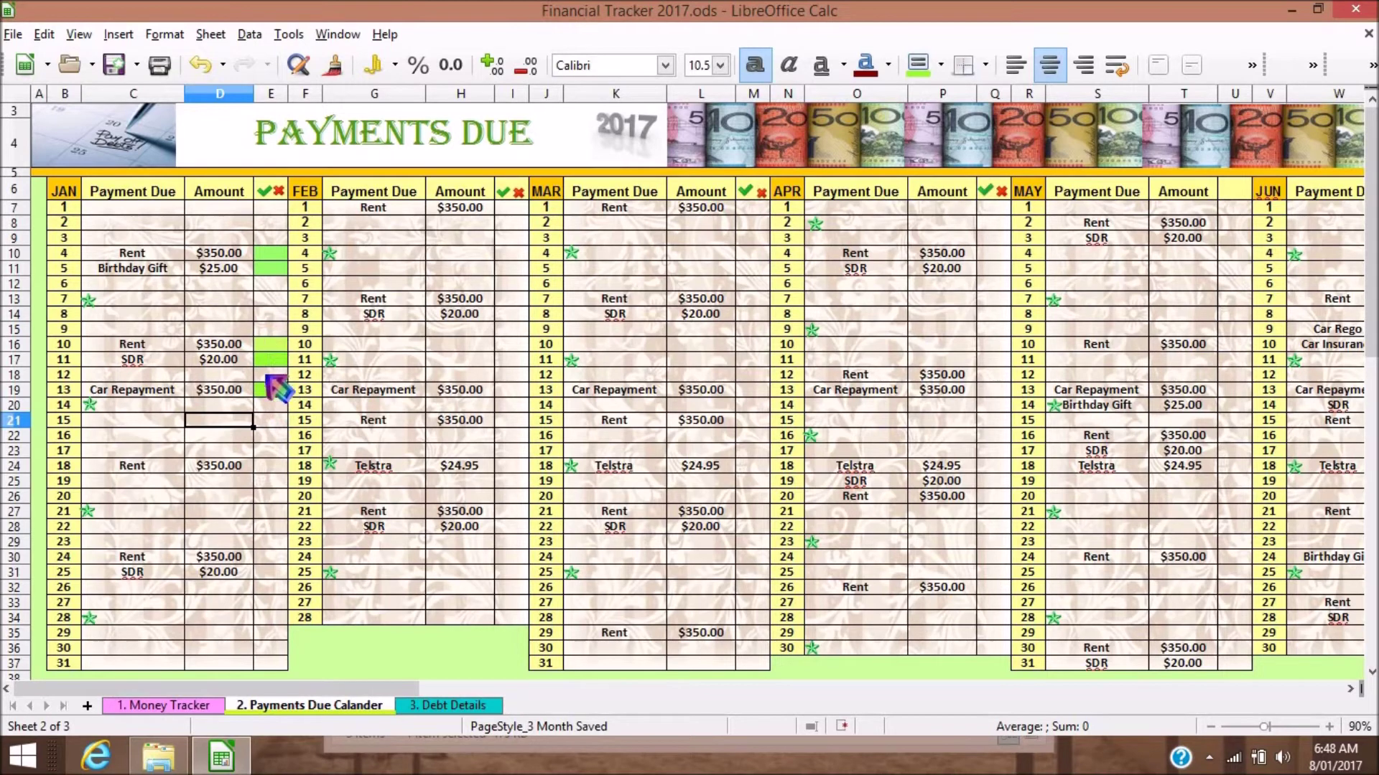
{"action": "left_click", "coordinate": [268, 406]}
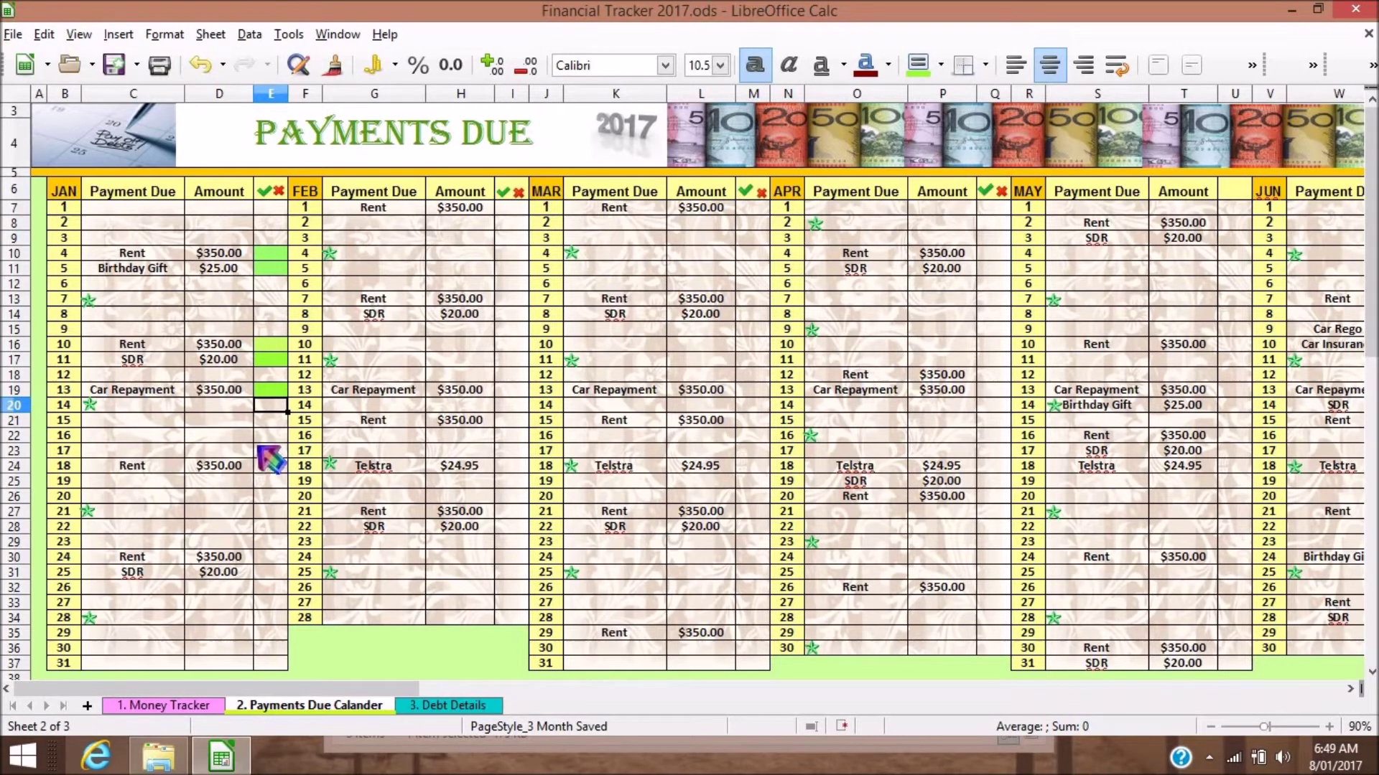
{"action": "left_click", "coordinate": [239, 436]}
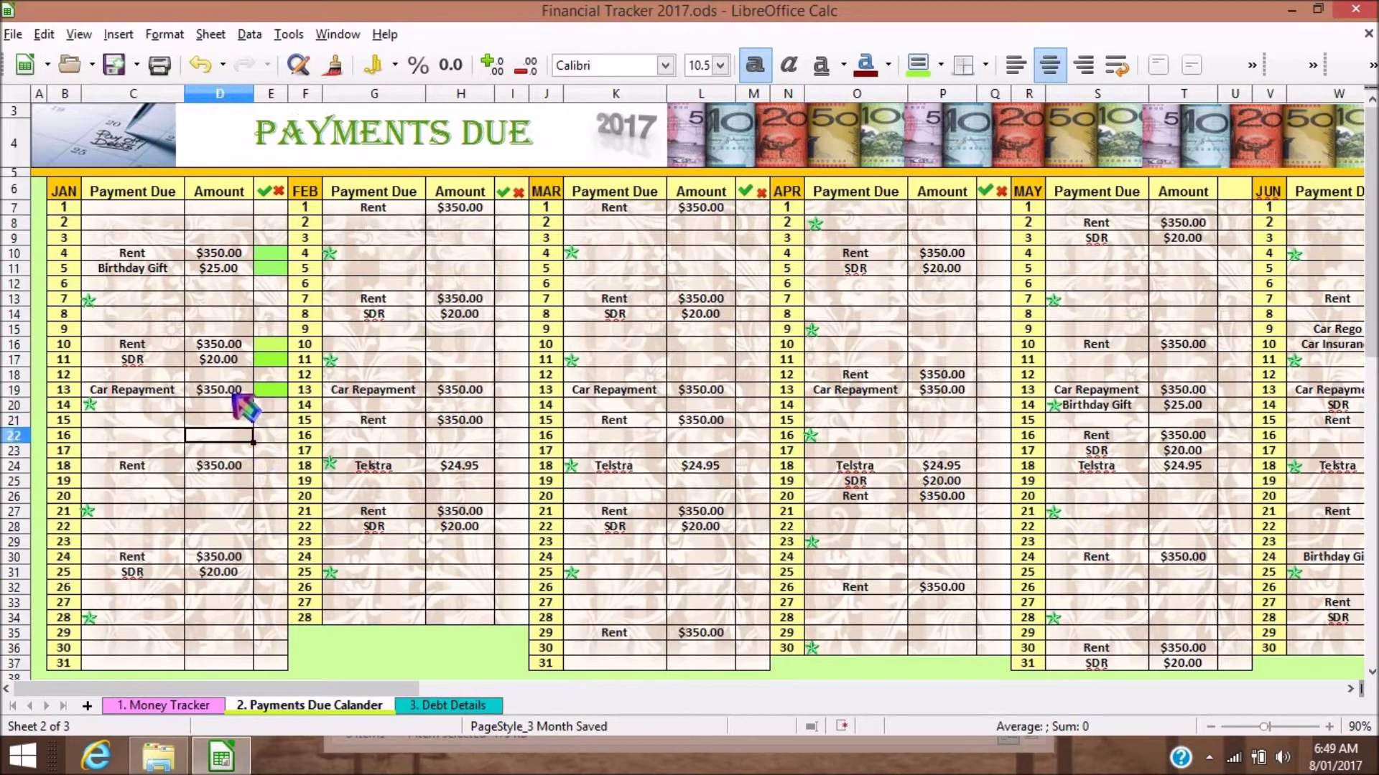
{"action": "left_click", "coordinate": [282, 390]}
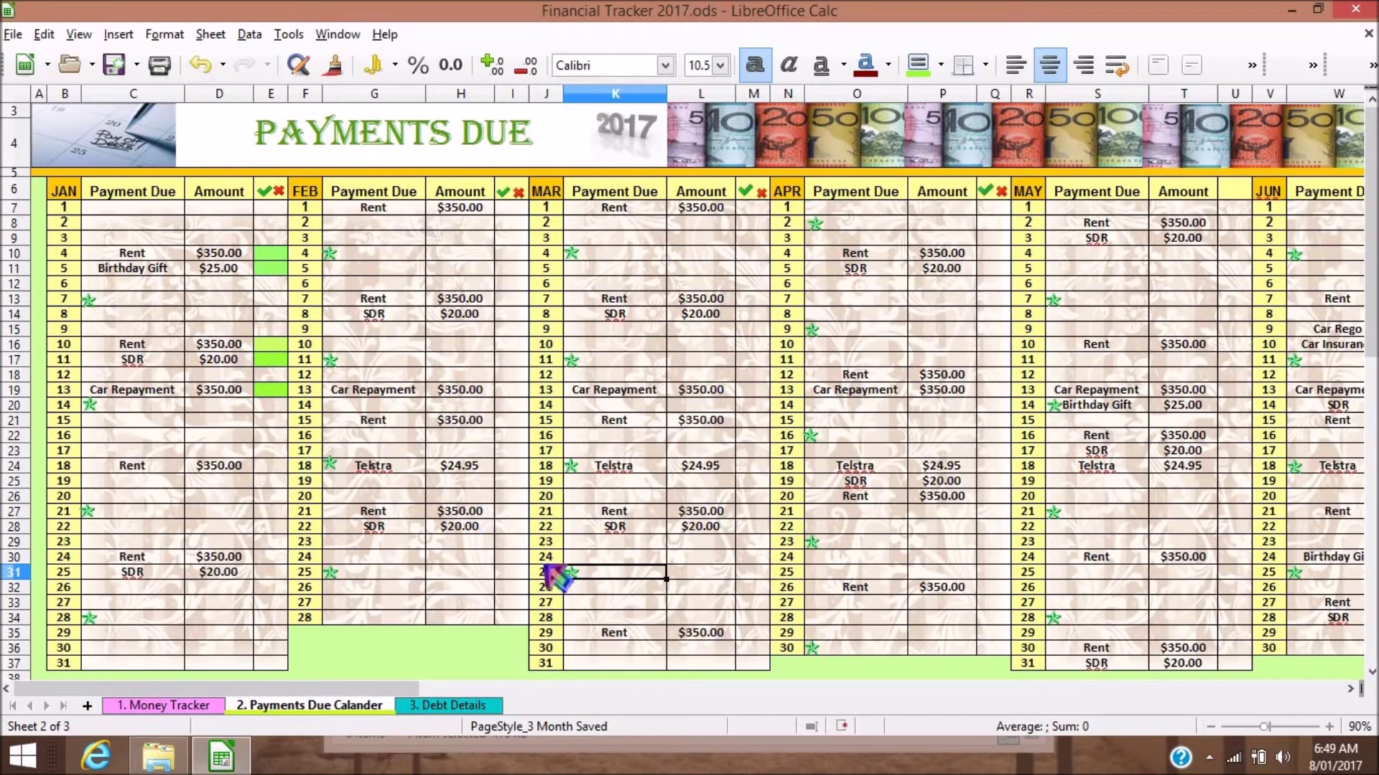
Step: Look through the payments due in the remaining months of the calendar, up to December
{"action": "left_click", "coordinate": [899, 556]}
{"action": "key", "text": "Right"}
{"action": "key", "text": "Right"}
{"action": "key", "text": "Right"}
{"action": "key", "text": "Right"}
{"action": "key", "text": "Right"}
{"action": "key", "text": "Right"}
{"action": "key", "text": "Right"}
{"action": "key", "text": "Right"}
{"action": "key", "text": "Right"}
{"action": "key", "text": "Right"}
{"action": "key", "text": "Right"}
{"action": "key", "text": "Right"}
{"action": "key", "text": "Right"}
{"action": "key", "text": "Right"}
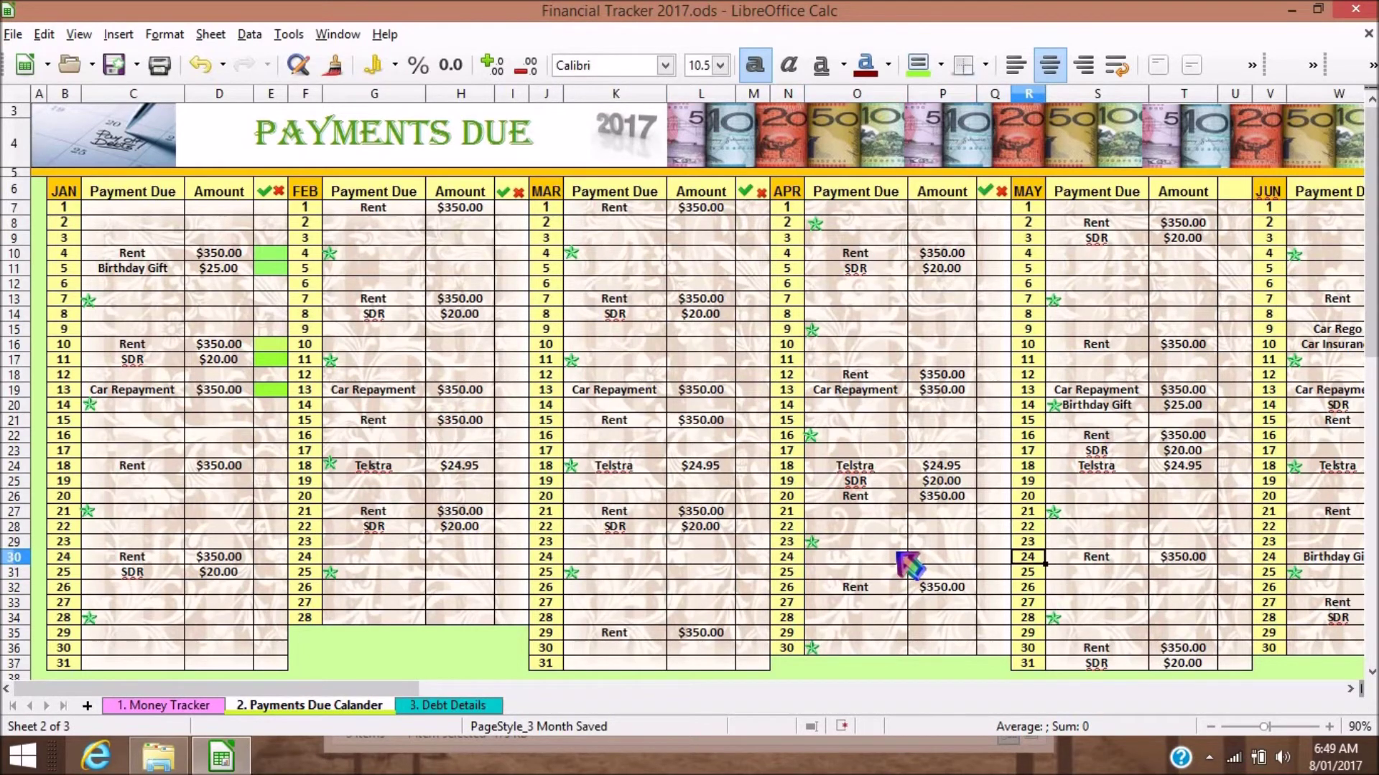
{"action": "key", "text": "Right"}
{"action": "key", "text": "Right"}
{"action": "key", "text": "Right"}
{"action": "key", "text": "Right"}
{"action": "key", "text": "Right"}
{"action": "key", "text": "Right"}
{"action": "key", "text": "Right"}
{"action": "key", "text": "Right"}
{"action": "key", "text": "Right"}
{"action": "key", "text": "Right"}
{"action": "key", "text": "Right"}
{"action": "key", "text": "Right"}
{"action": "key", "text": "Right"}
{"action": "key", "text": "Right"}
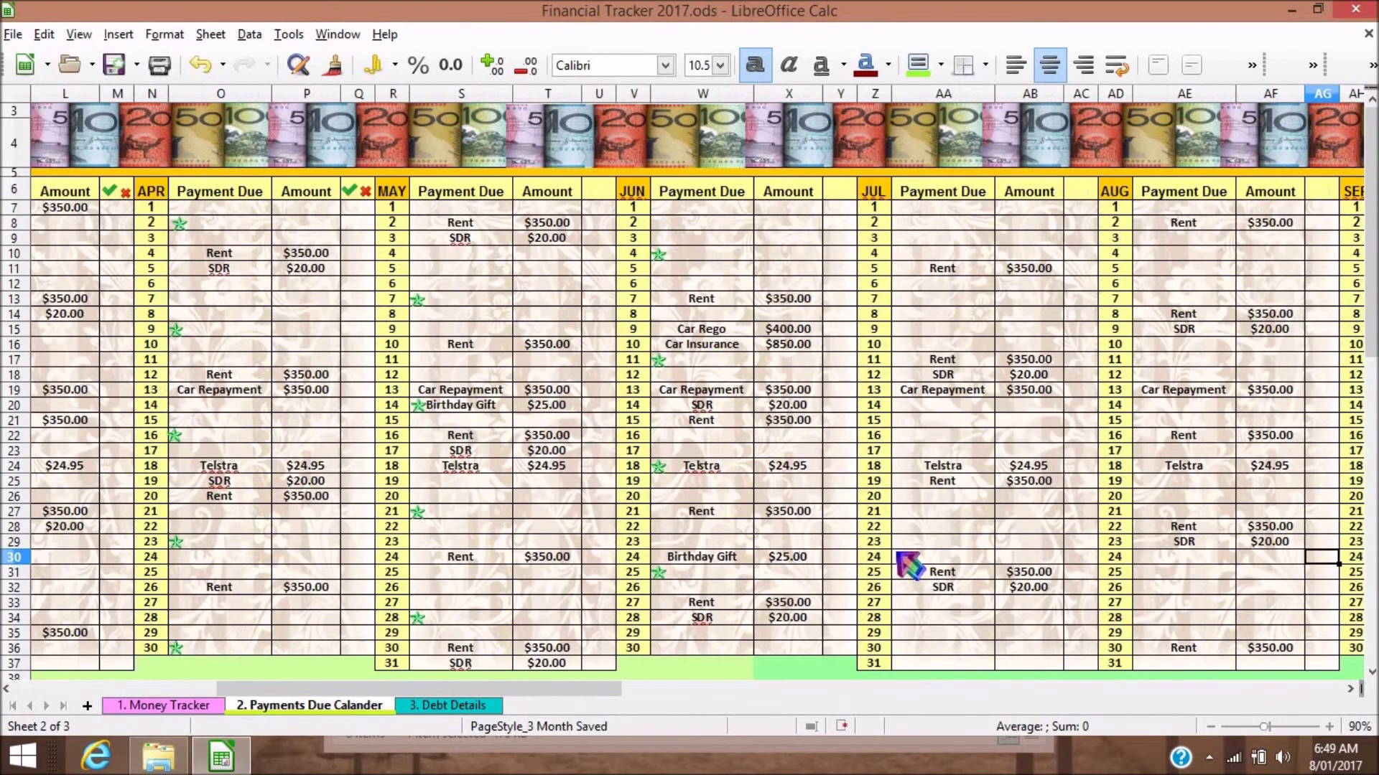
{"action": "key", "text": "Right"}
{"action": "key", "text": "Right"}
{"action": "key", "text": "Right"}
{"action": "key", "text": "Right"}
{"action": "key", "text": "Right"}
{"action": "key", "text": "Right"}
{"action": "key", "text": "Right"}
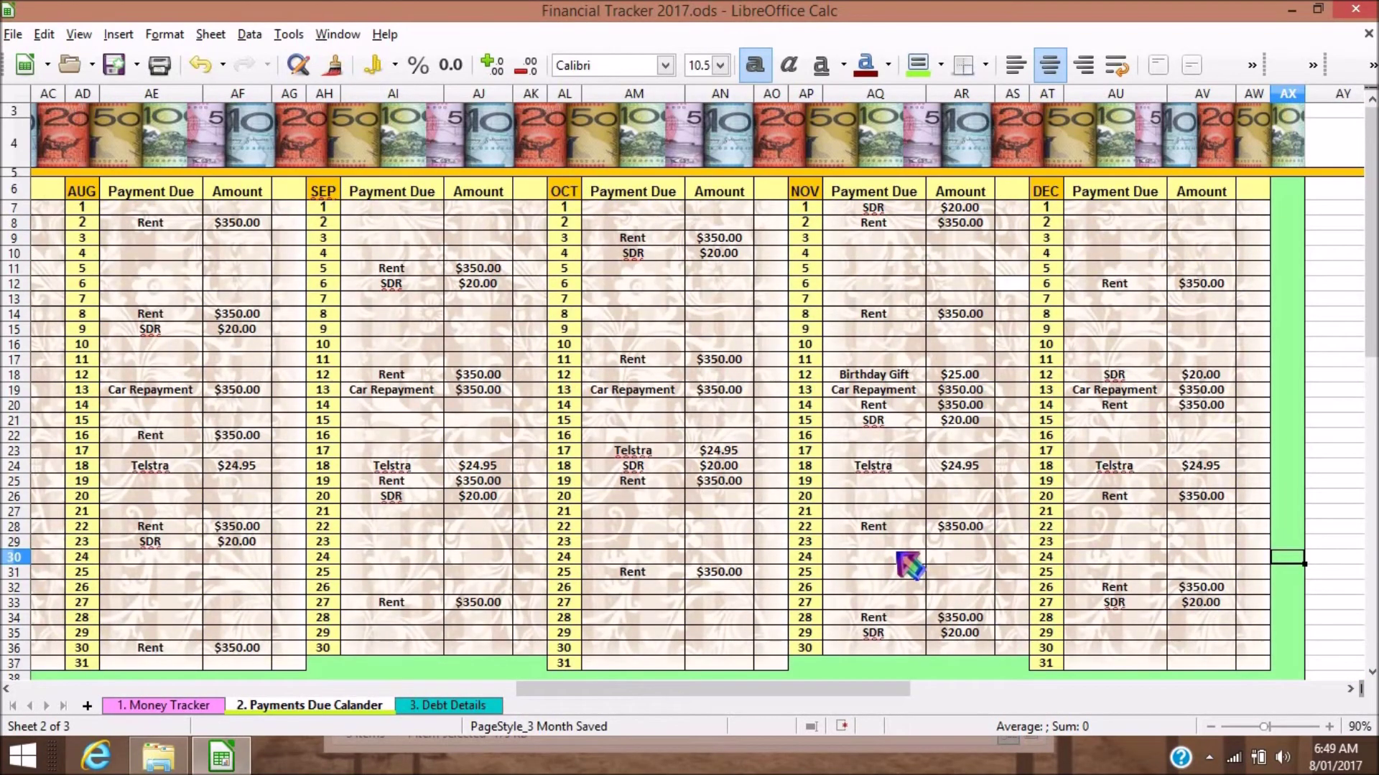
Step: Save the spreadsheet and return the payments calendar to the earlier months
{"action": "left_click_drag", "start_coordinate": [726, 696], "coordinate": [474, 697]}
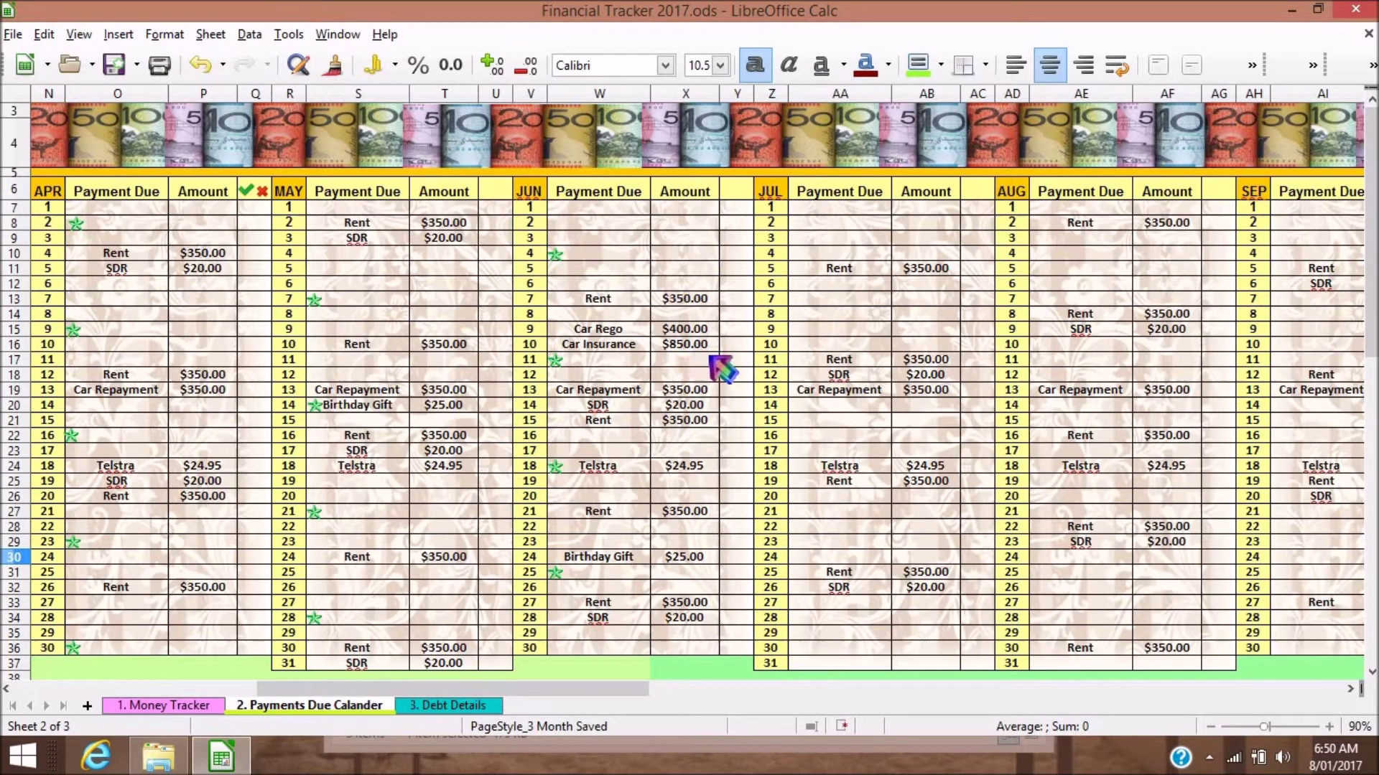
{"action": "key", "text": "ctrl+s"}
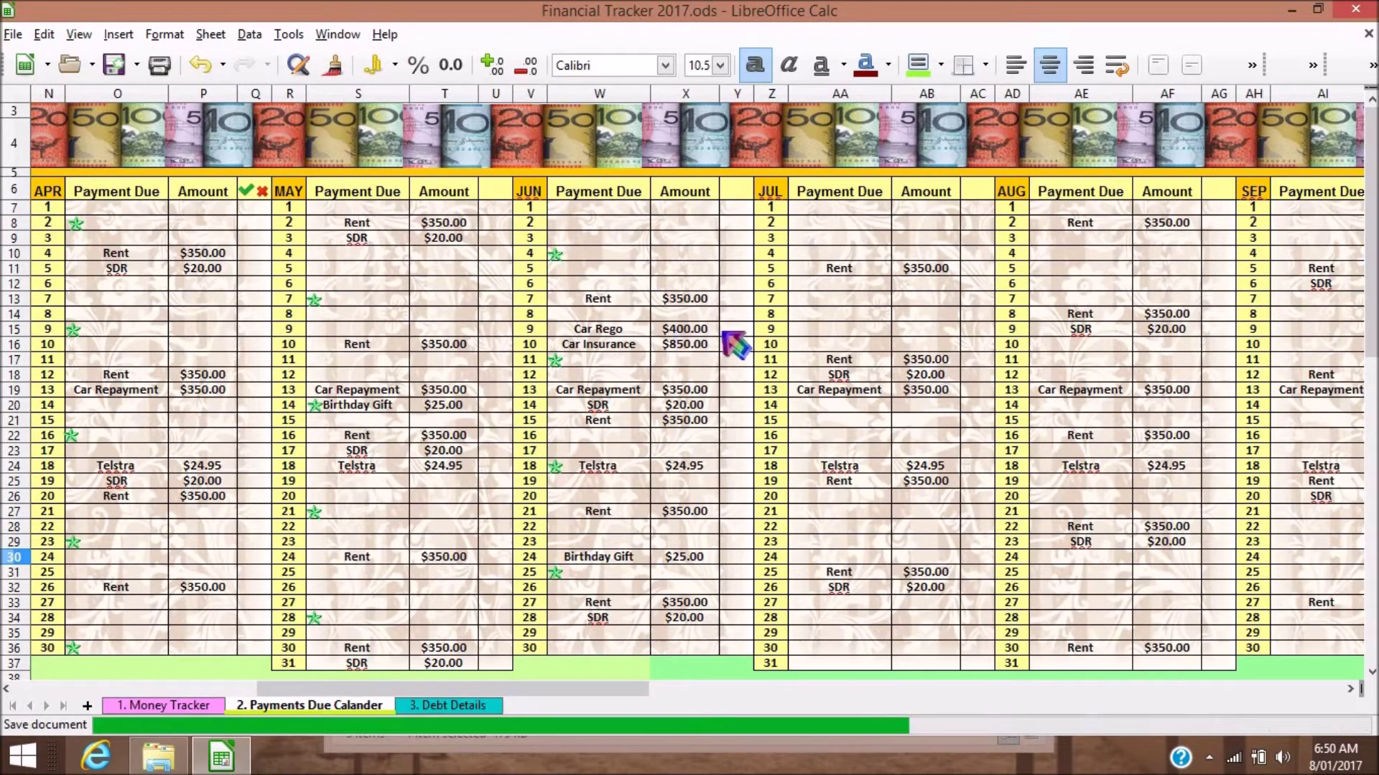
{"action": "left_click_drag", "start_coordinate": [593, 697], "coordinate": [536, 696]}
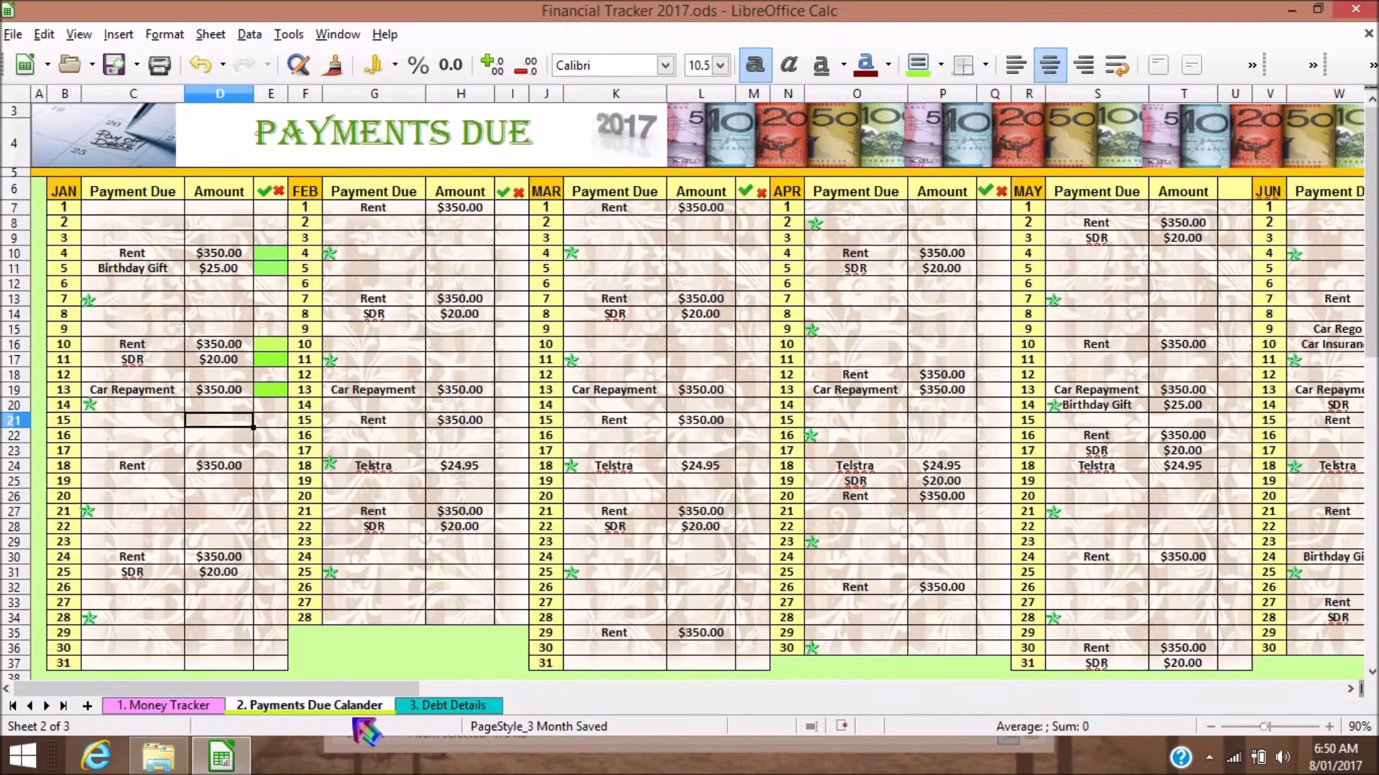
Step: Examine the company information, payment agreement and planned payments columns on the Debt Details sheet, including State Debt Recovery's instalments
{"action": "left_click", "coordinate": [447, 706]}
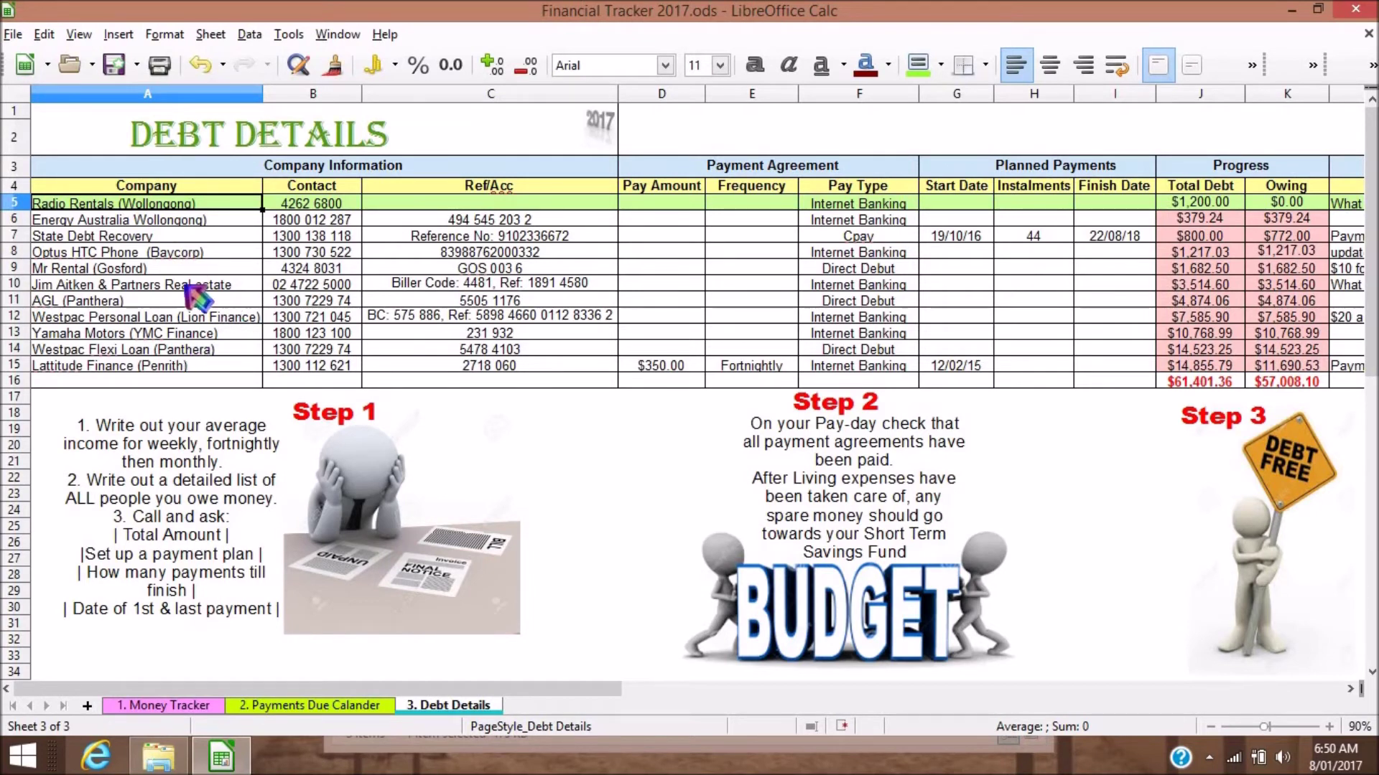
{"action": "left_click", "coordinate": [164, 380]}
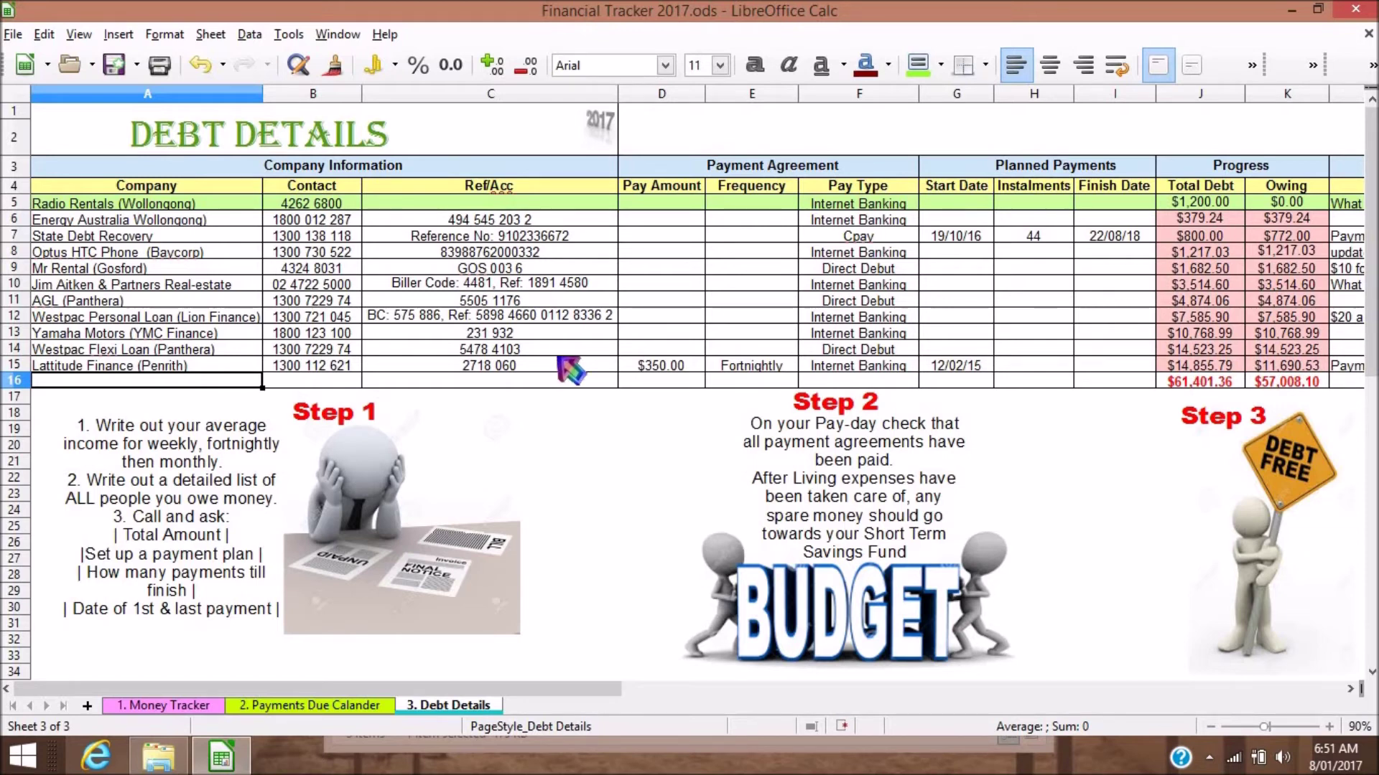
{"action": "left_click", "coordinate": [587, 380]}
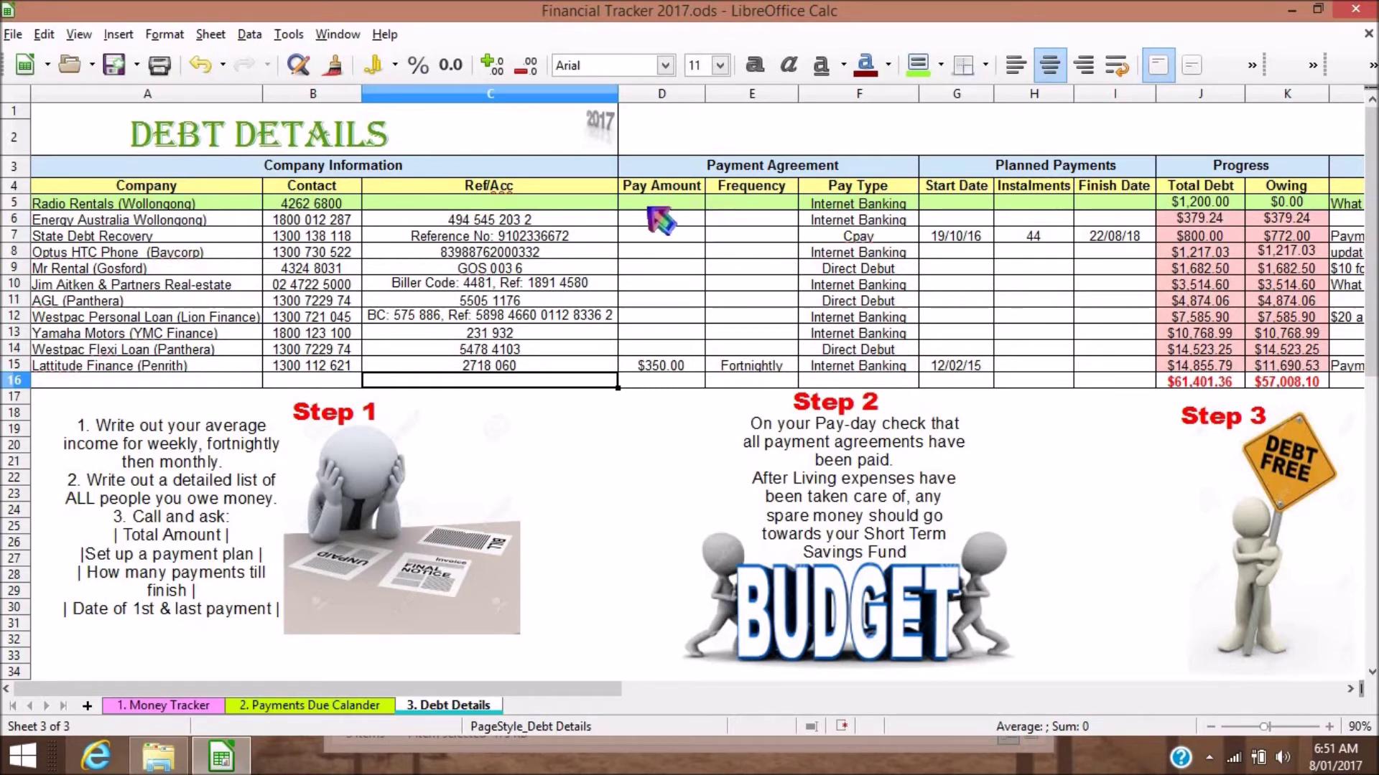
{"action": "left_click", "coordinate": [679, 204]}
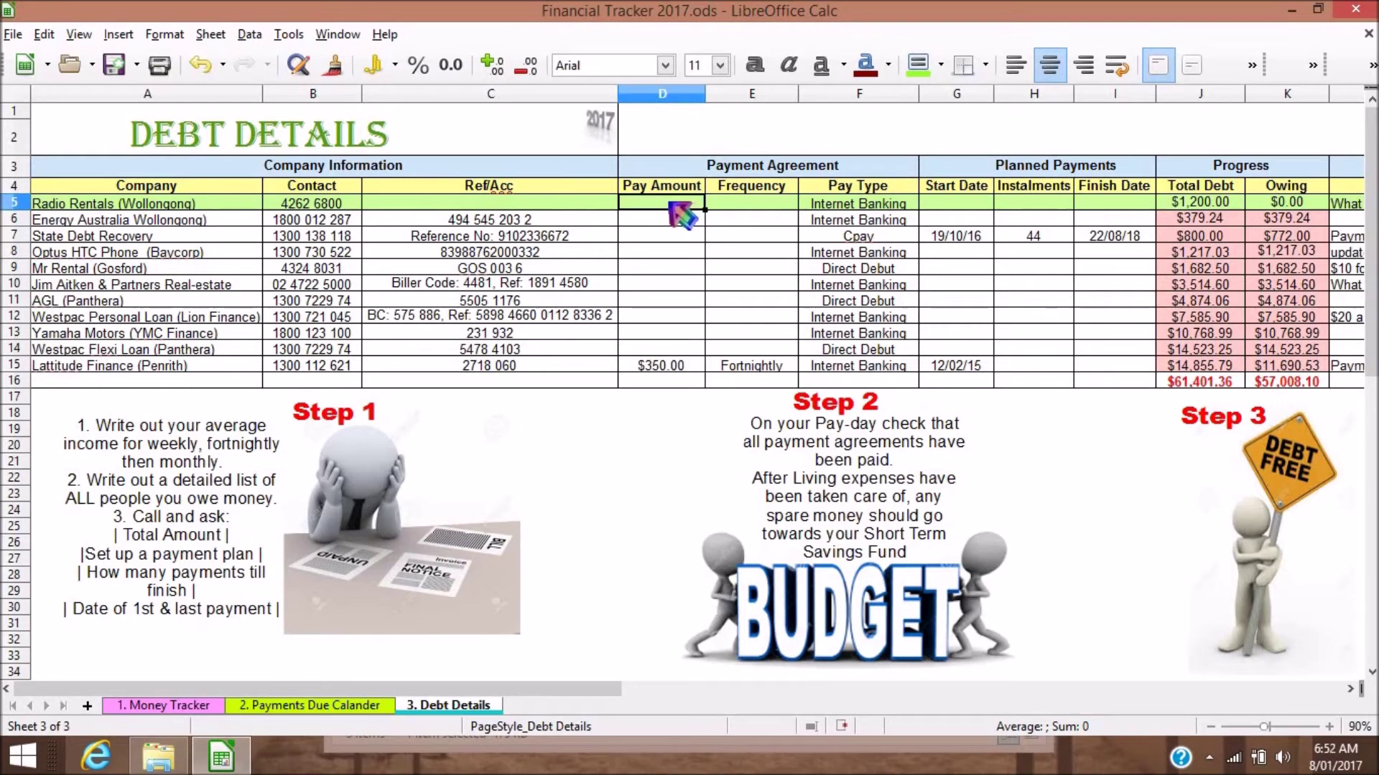
{"action": "left_click", "coordinate": [766, 205]}
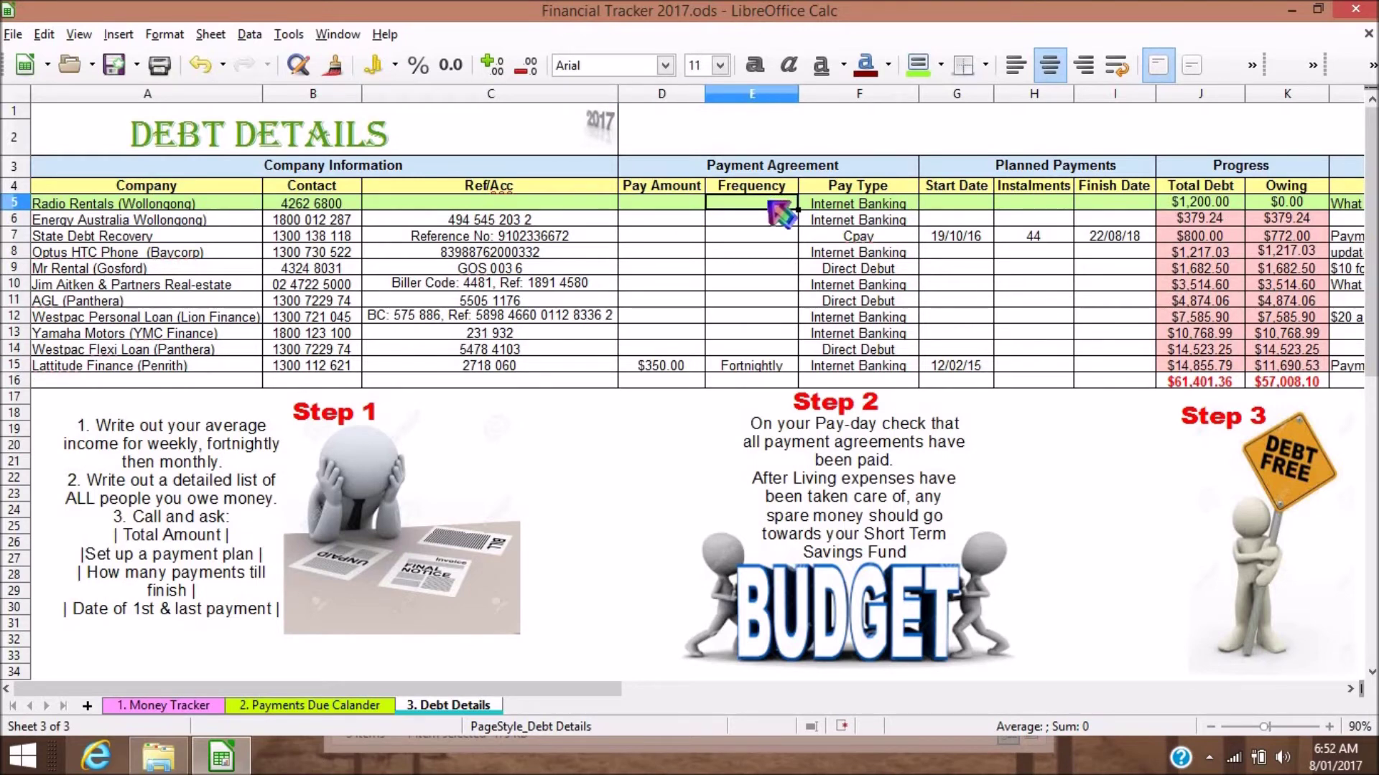
{"action": "left_click", "coordinate": [901, 206]}
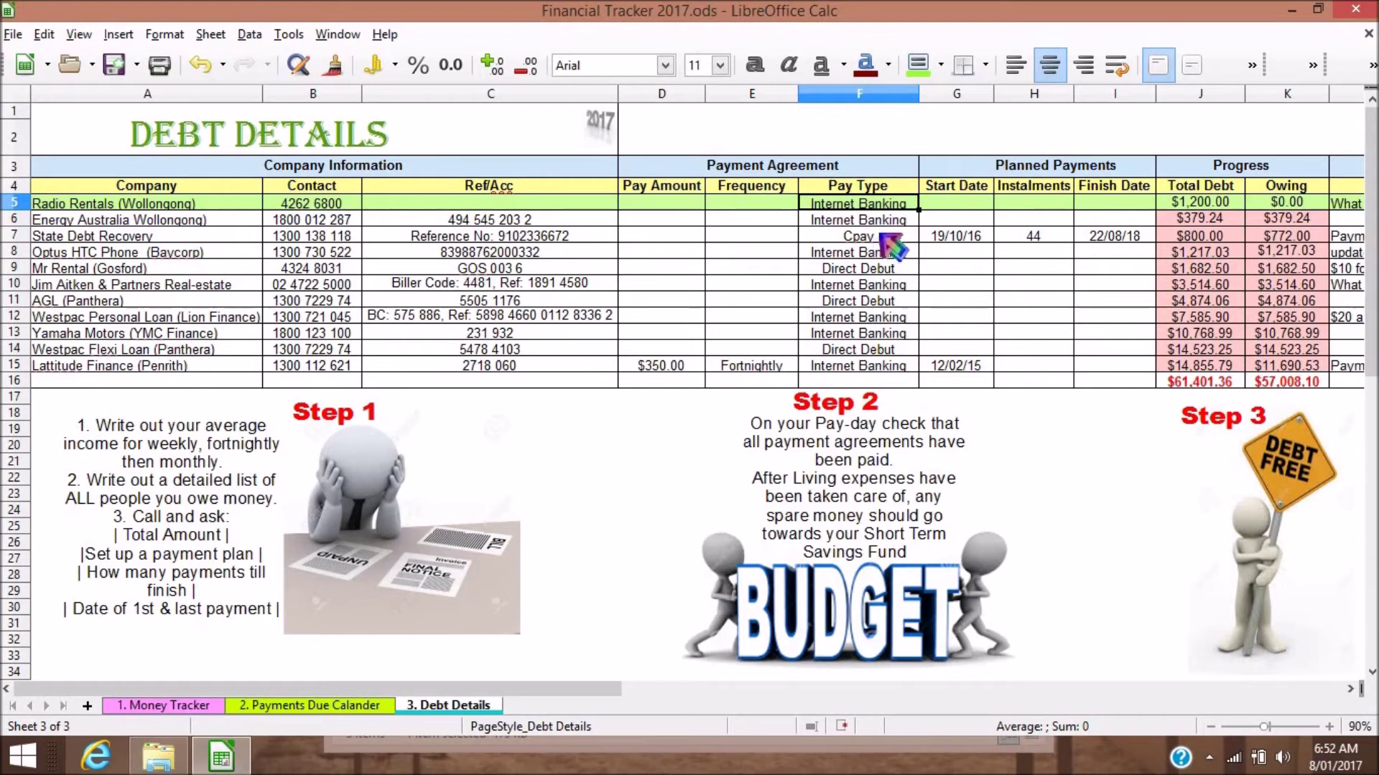
{"action": "left_click", "coordinate": [1129, 173]}
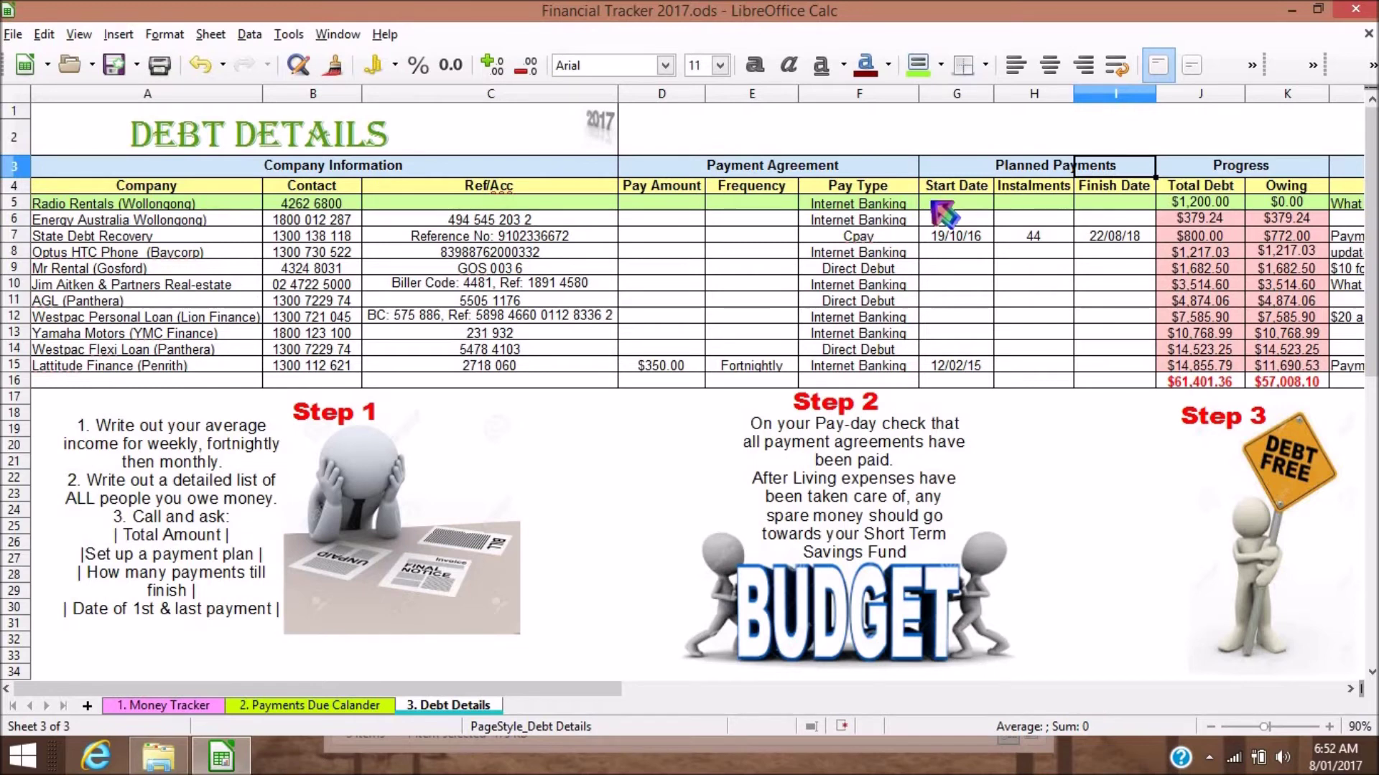
{"action": "left_click", "coordinate": [1131, 204]}
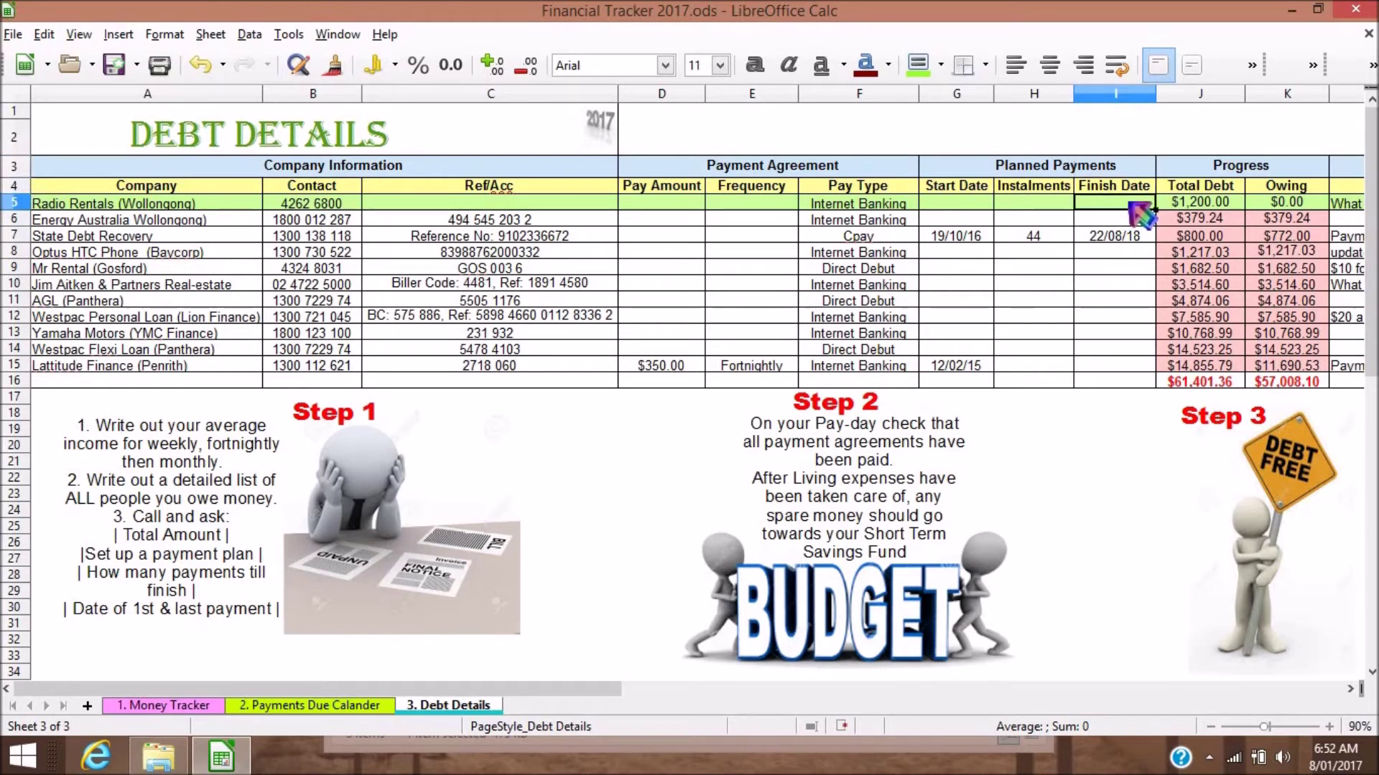
{"action": "left_click", "coordinate": [1029, 203]}
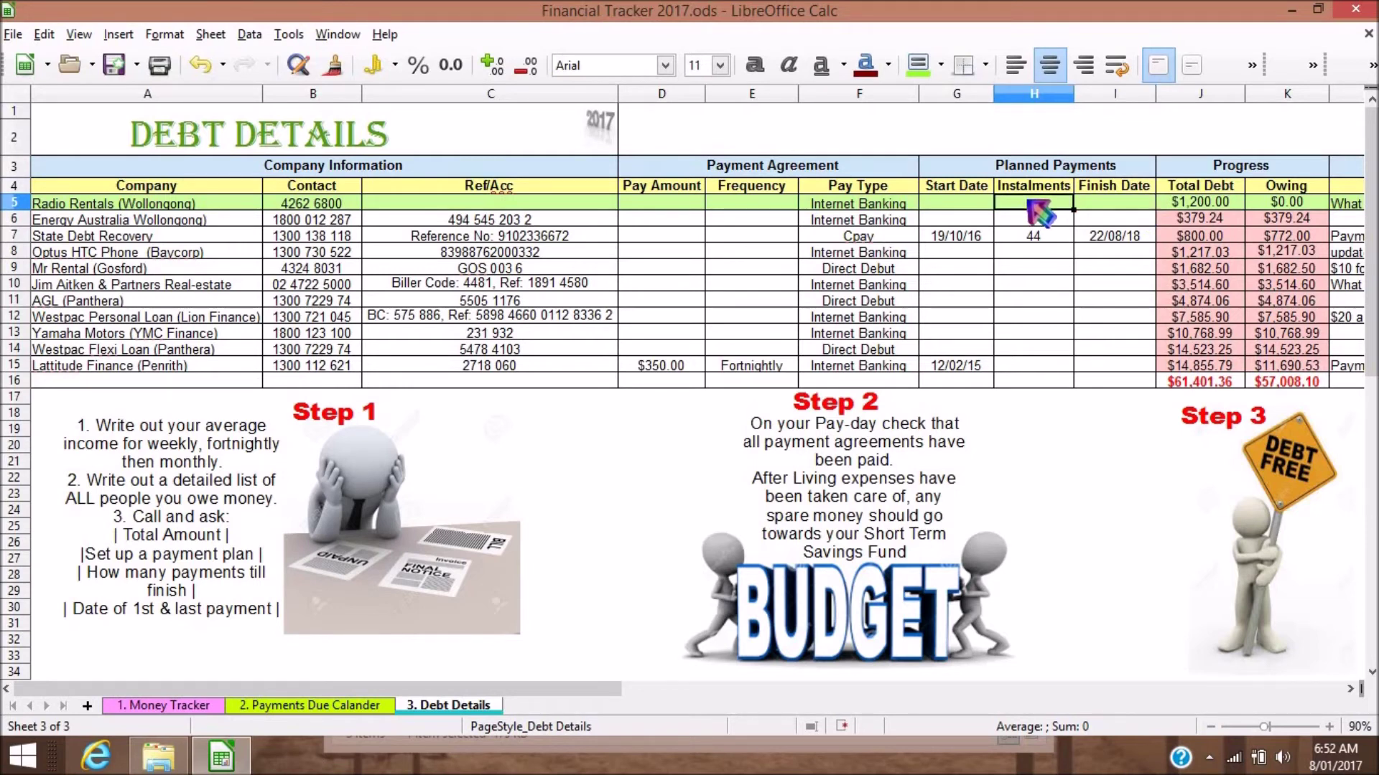
{"action": "left_click", "coordinate": [1019, 239]}
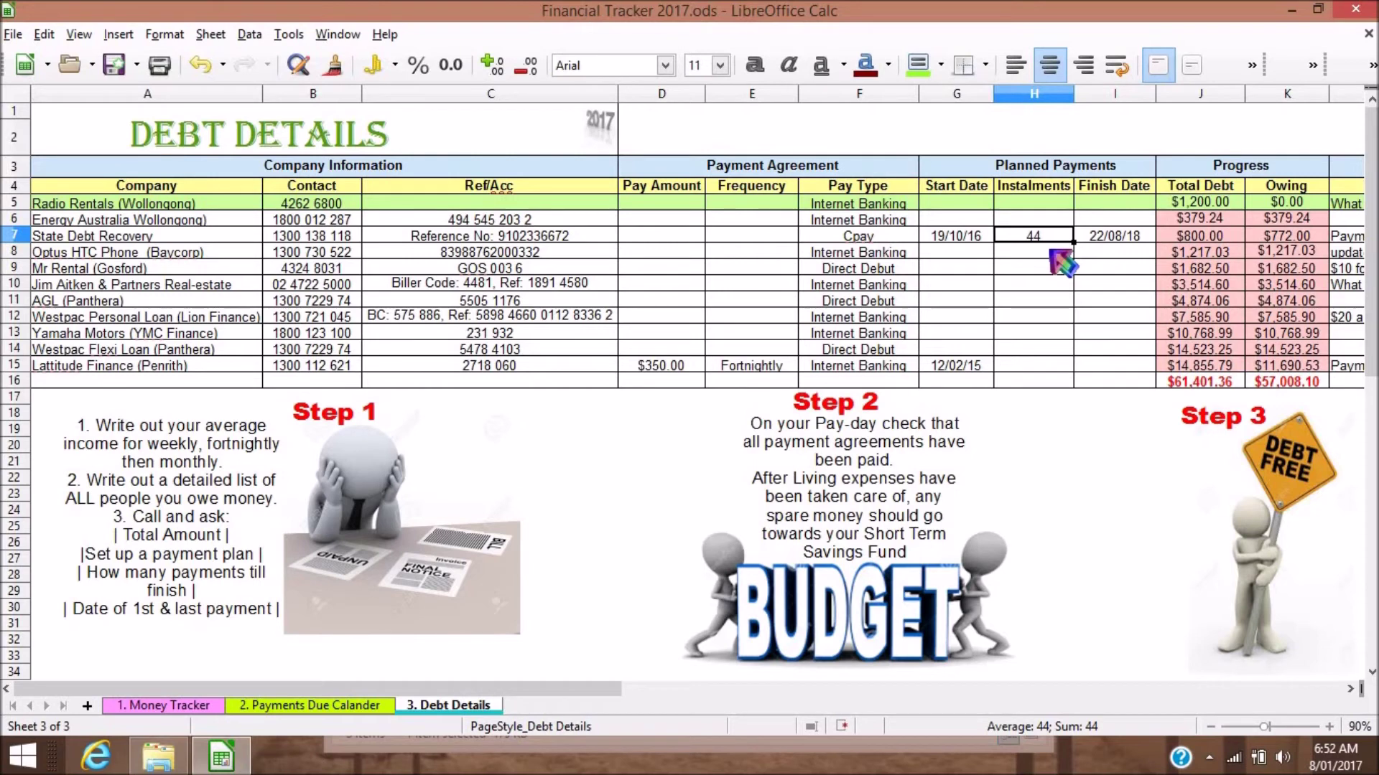
Step: Examine the planned instalments for State Debt Recovery and the total debt and owing amounts in the Progress columns
{"action": "left_click", "coordinate": [1050, 249]}
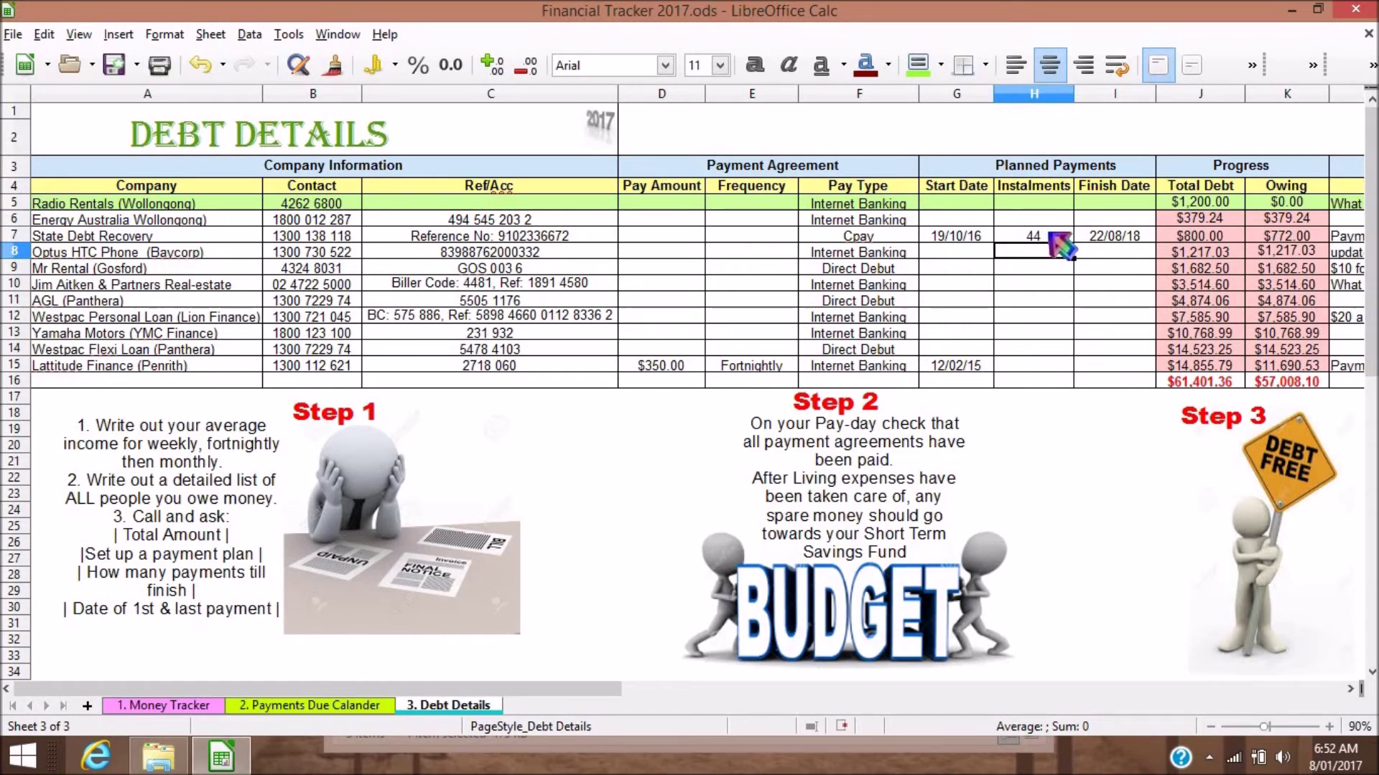
{"action": "left_click", "coordinate": [1034, 271]}
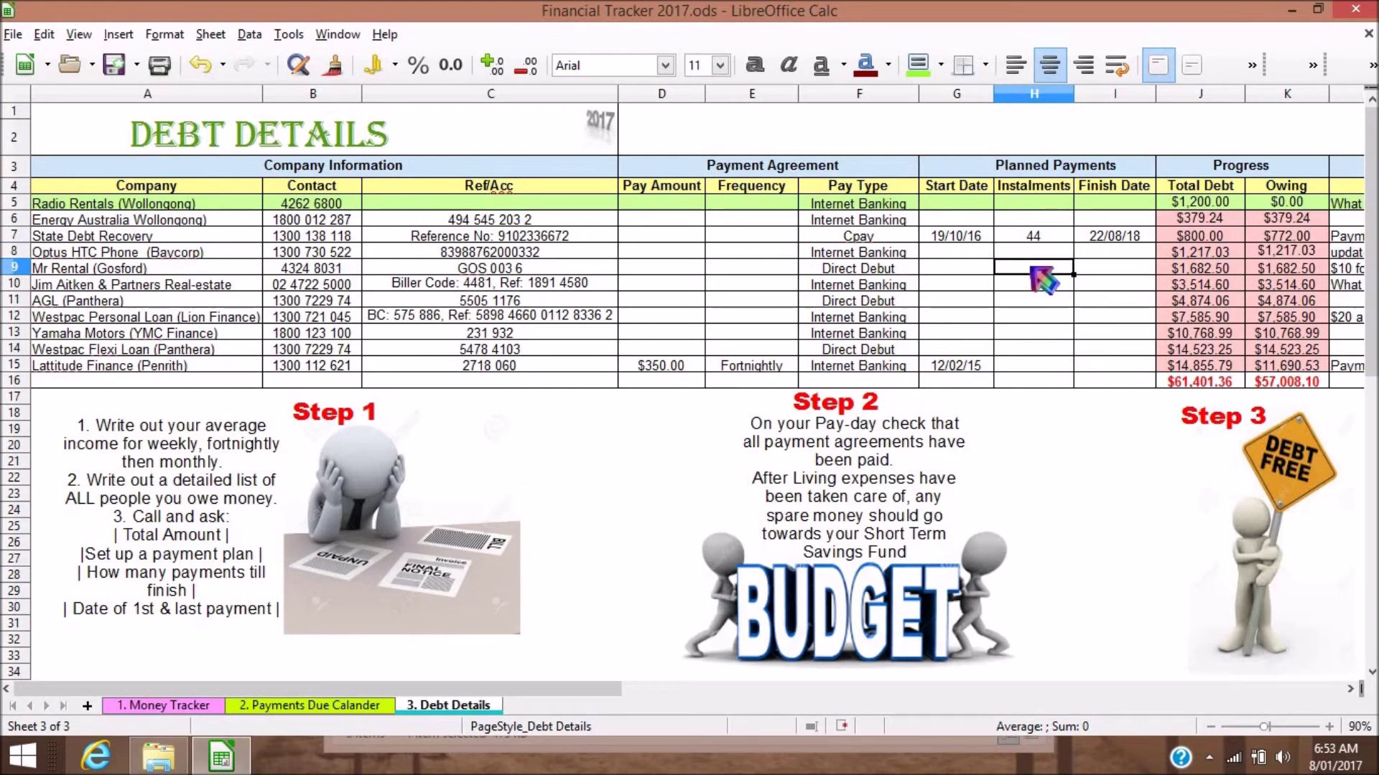
{"action": "left_click", "coordinate": [1057, 234]}
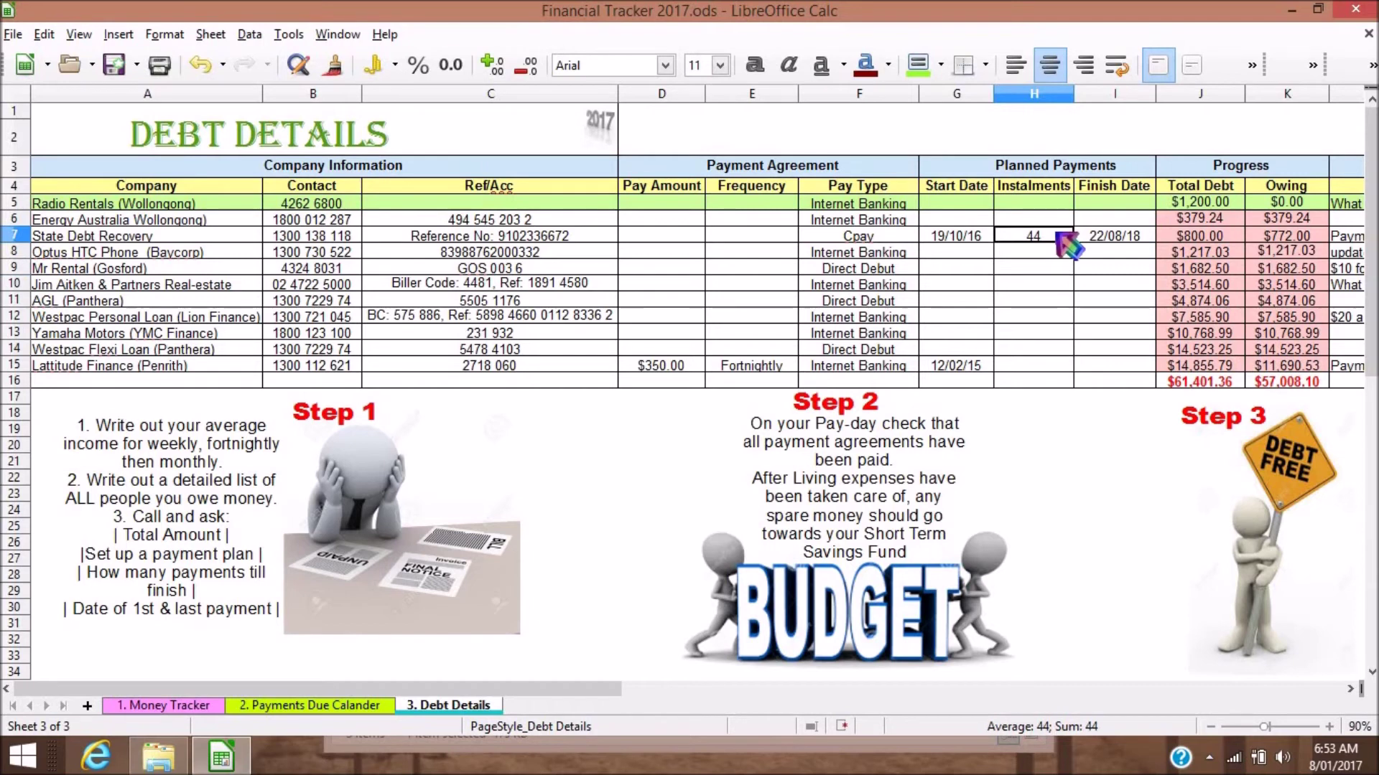
{"action": "left_click", "coordinate": [1040, 266]}
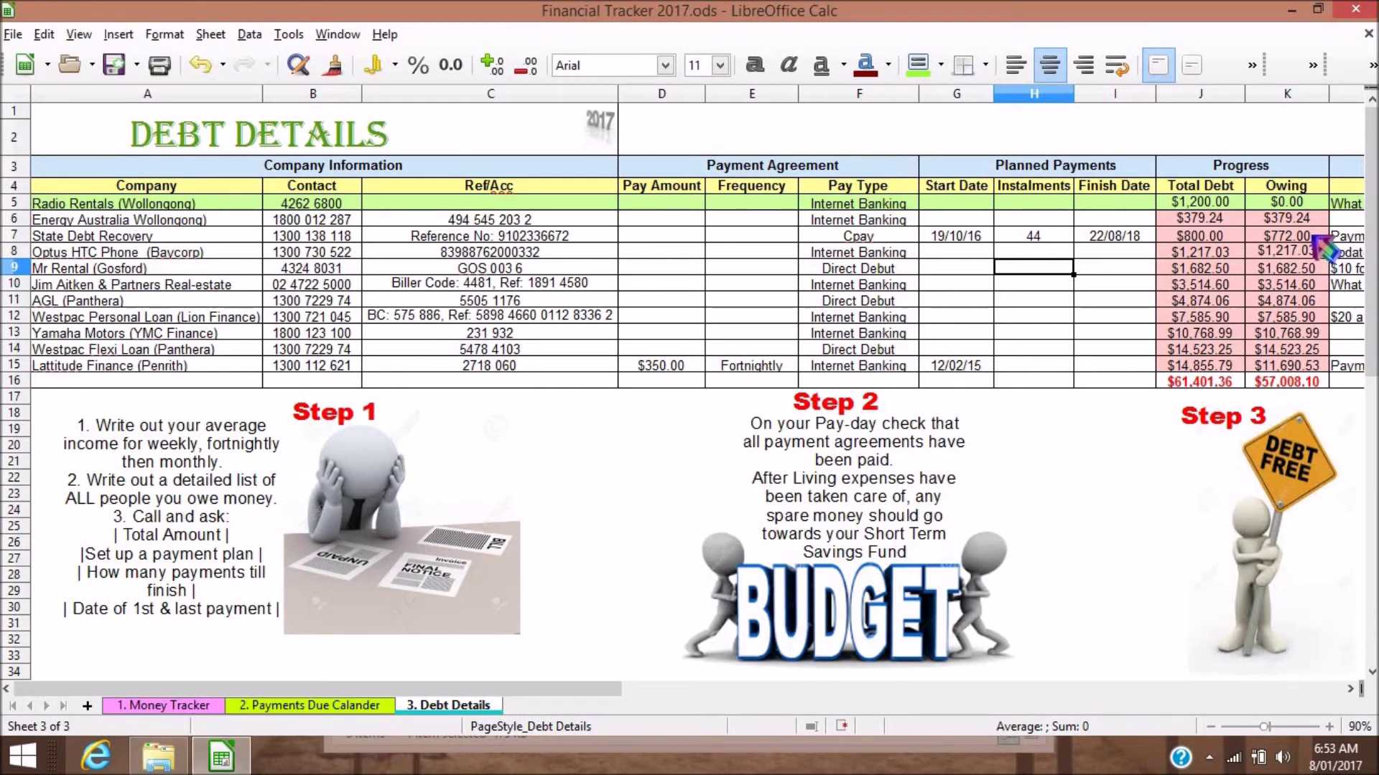
{"action": "left_click", "coordinate": [1232, 208]}
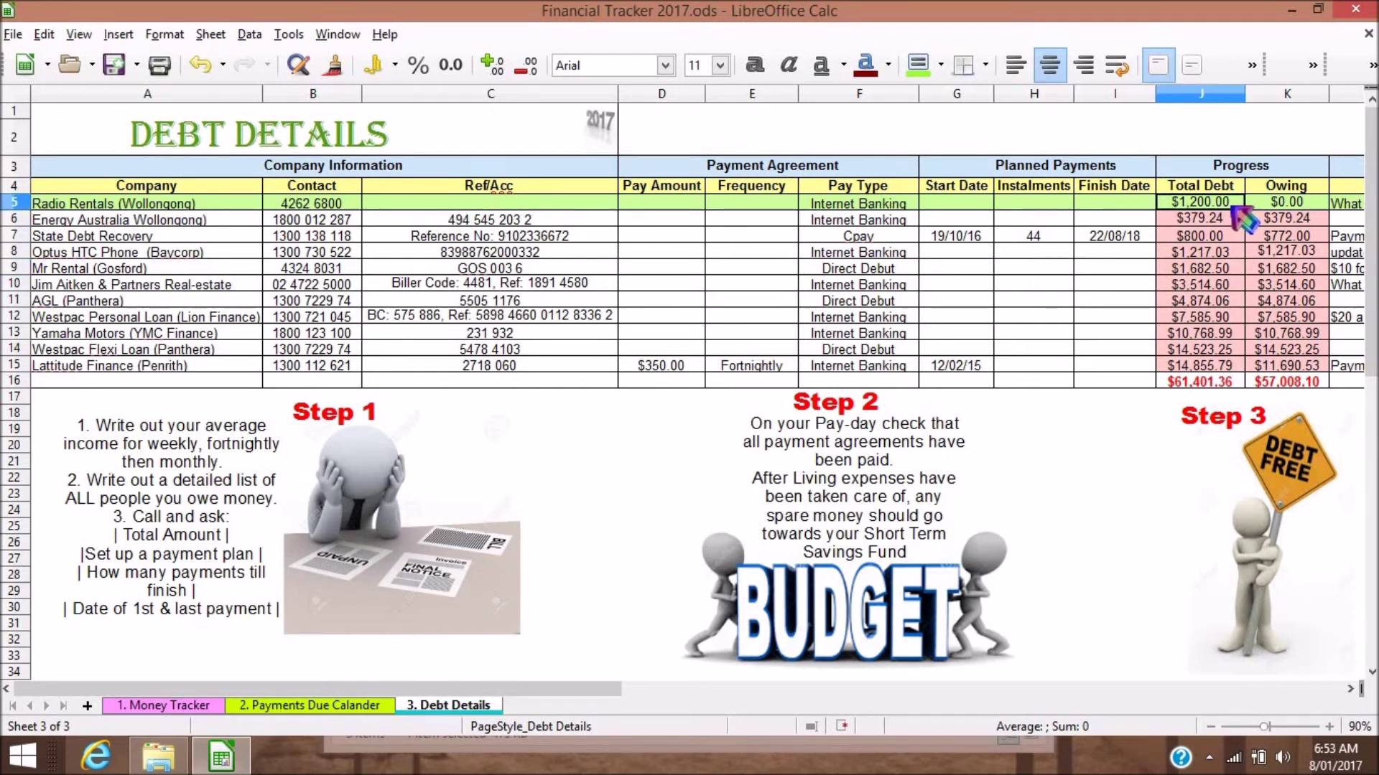
{"action": "left_click", "coordinate": [1312, 203]}
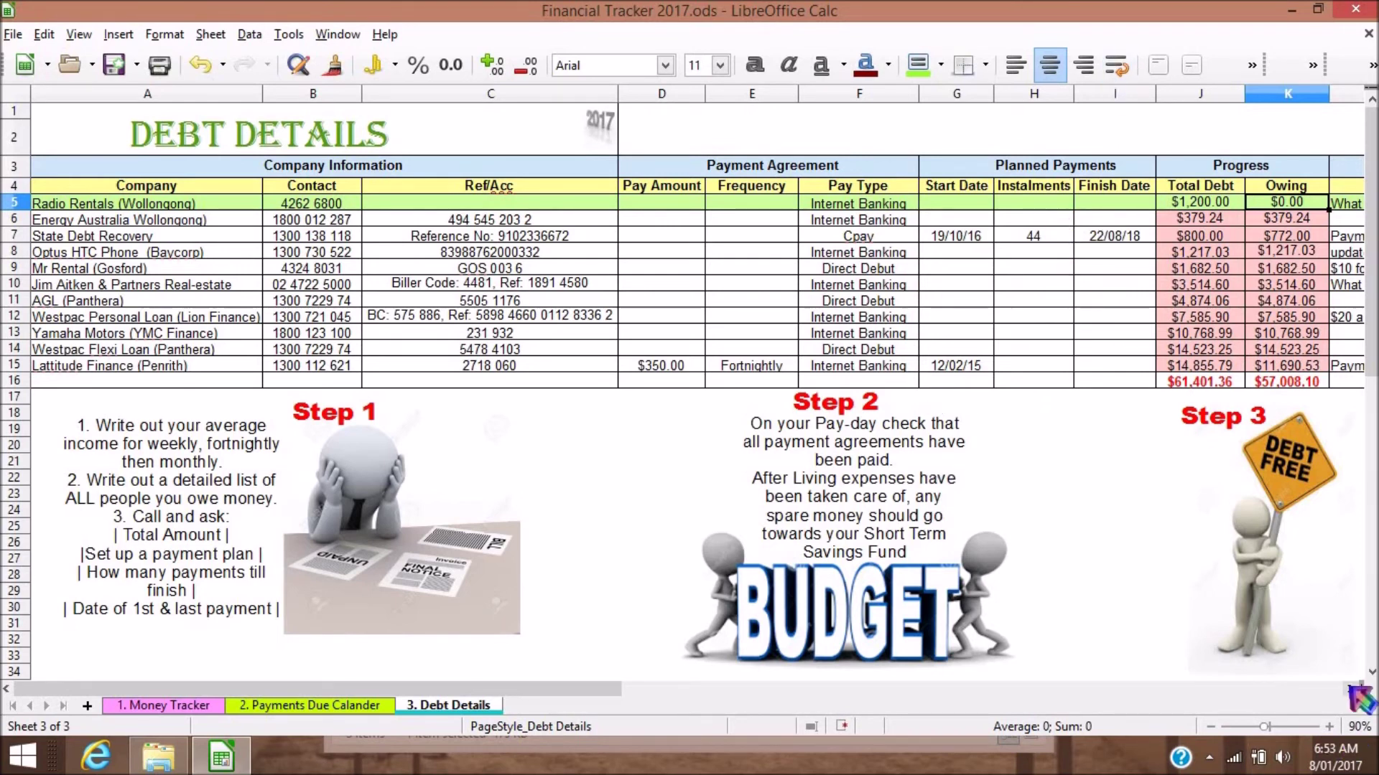
Step: Review the Extra Info and Last Entry communication records for the debts, and return to the first columns of the sheet
{"action": "left_click", "coordinate": [1169, 283]}
{"action": "key", "text": "Right"}
{"action": "key", "text": "Right"}
{"action": "key", "text": "Right"}
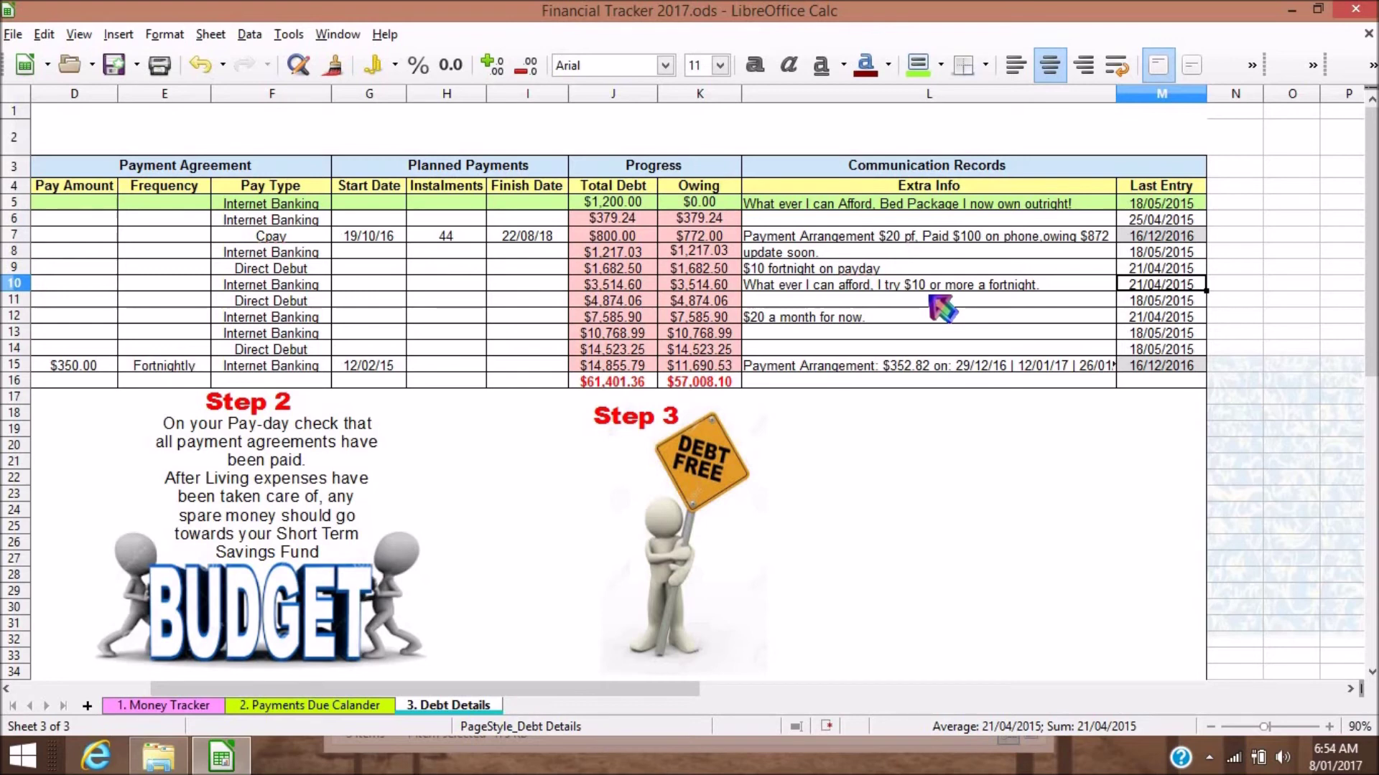
{"action": "left_click", "coordinate": [887, 205]}
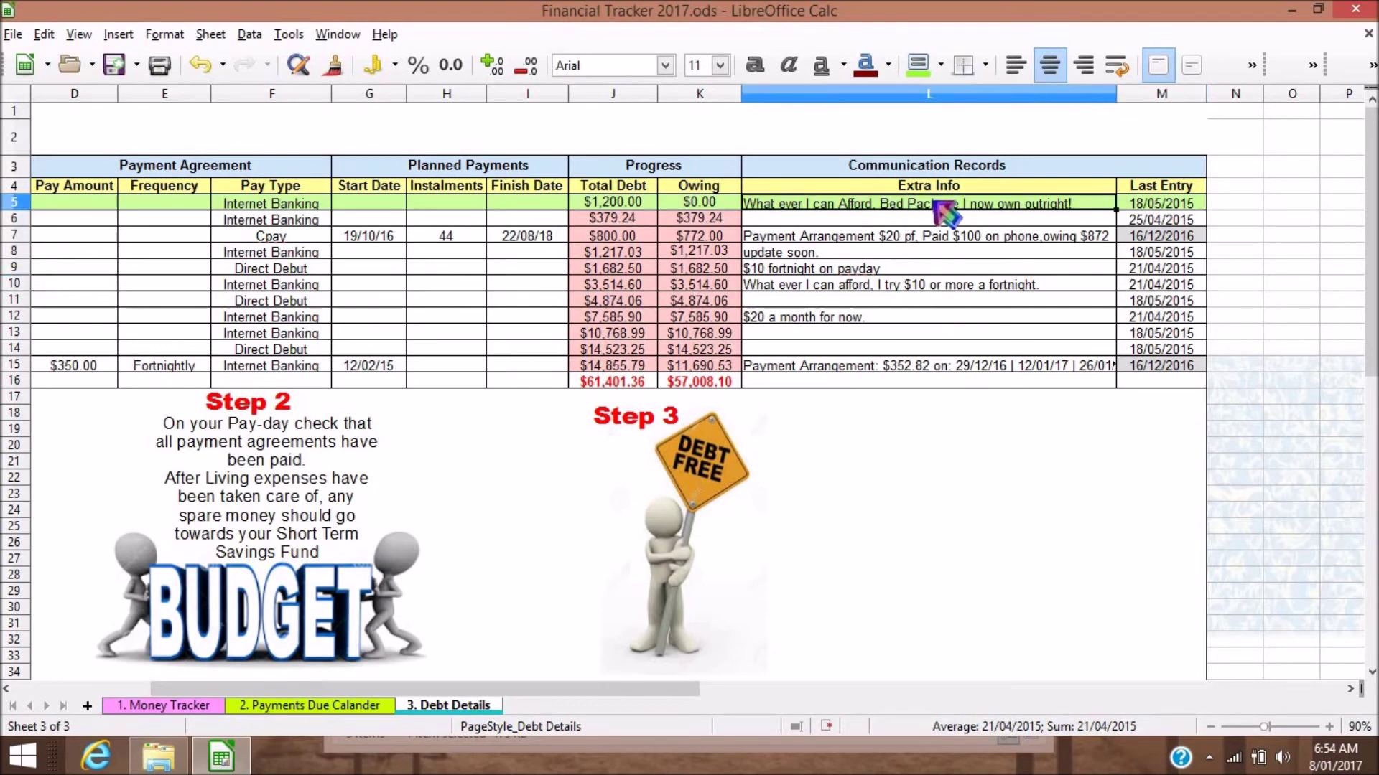
{"action": "left_click", "coordinate": [1200, 204]}
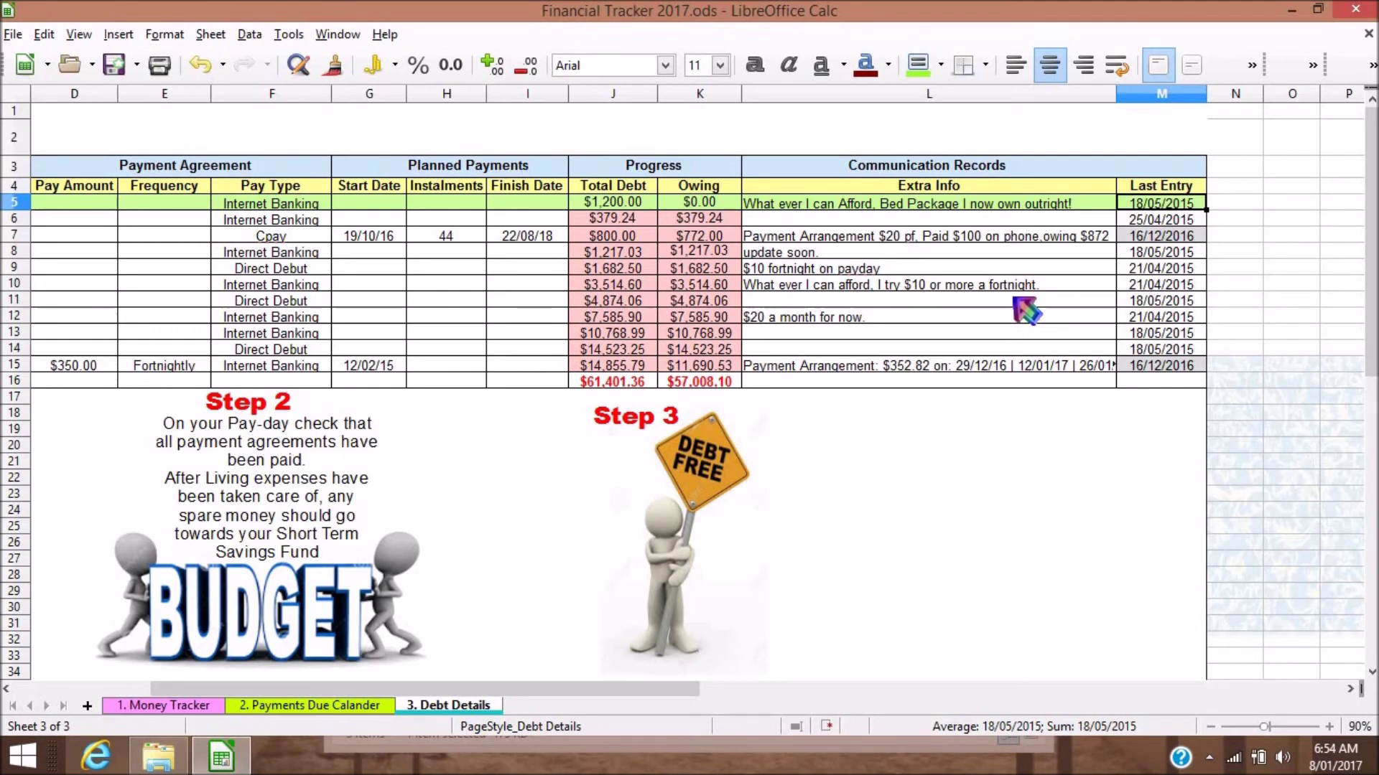
{"action": "left_click", "coordinate": [1003, 205]}
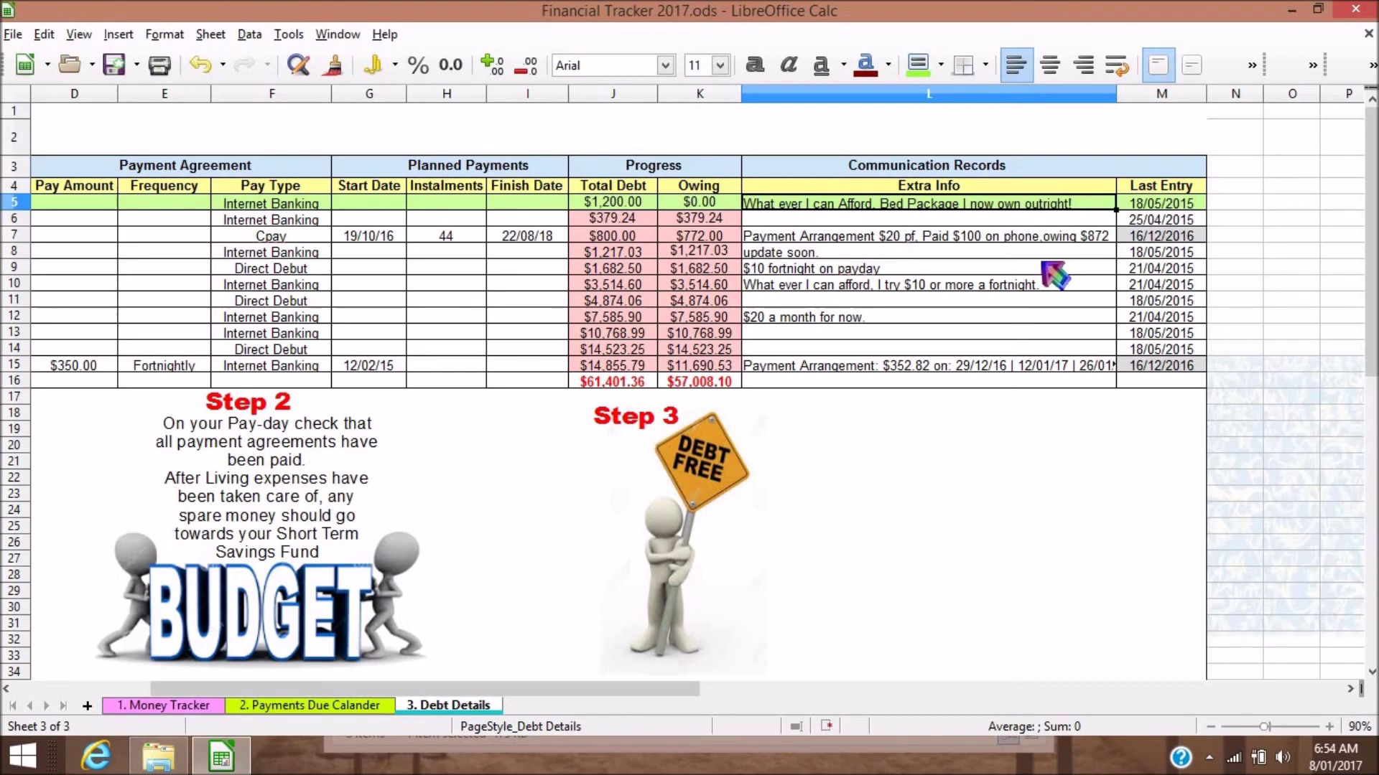
{"action": "left_click", "coordinate": [500, 303]}
{"action": "key", "text": "Left"}
{"action": "key", "text": "Left"}
{"action": "key", "text": "Left"}
{"action": "key", "text": "Left"}
{"action": "key", "text": "Left"}
{"action": "key", "text": "Left"}
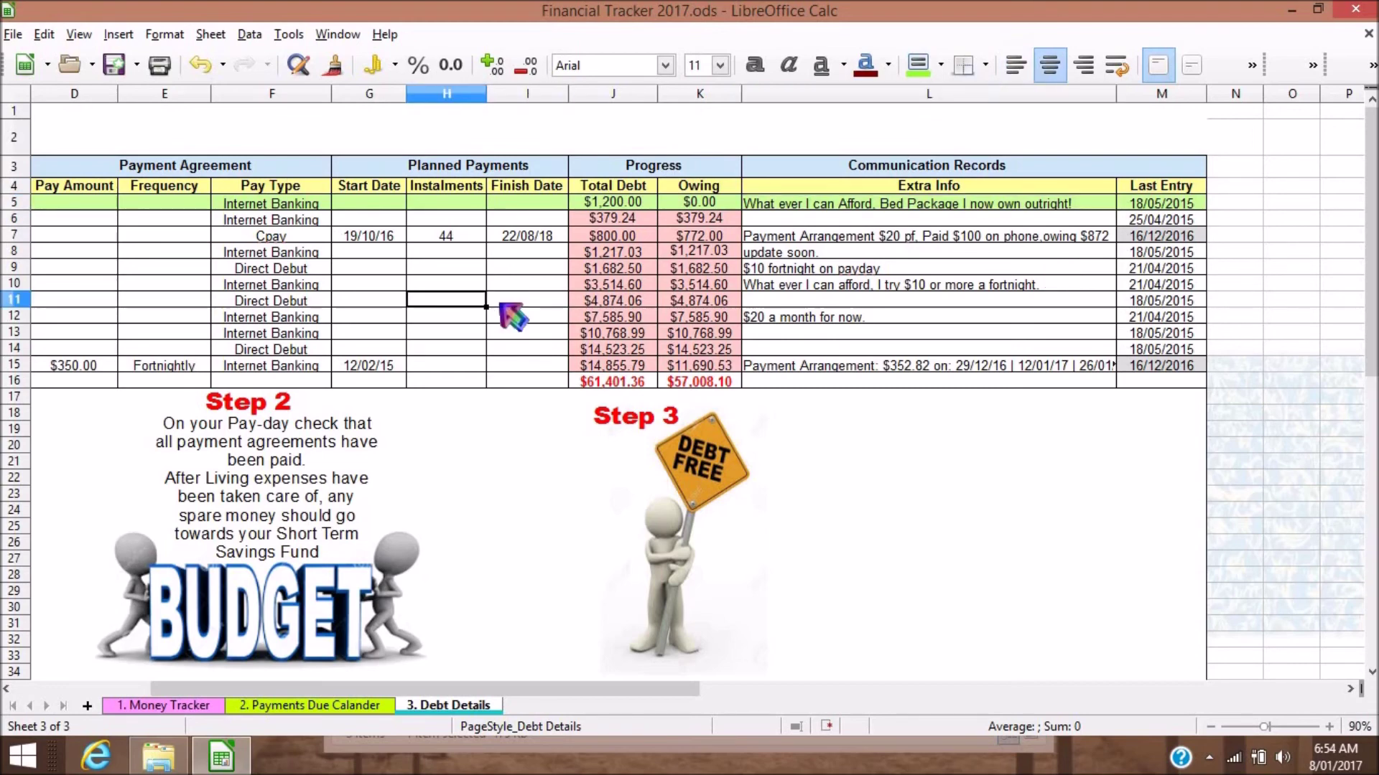
{"action": "key", "text": "Left"}
{"action": "key", "text": "Left"}
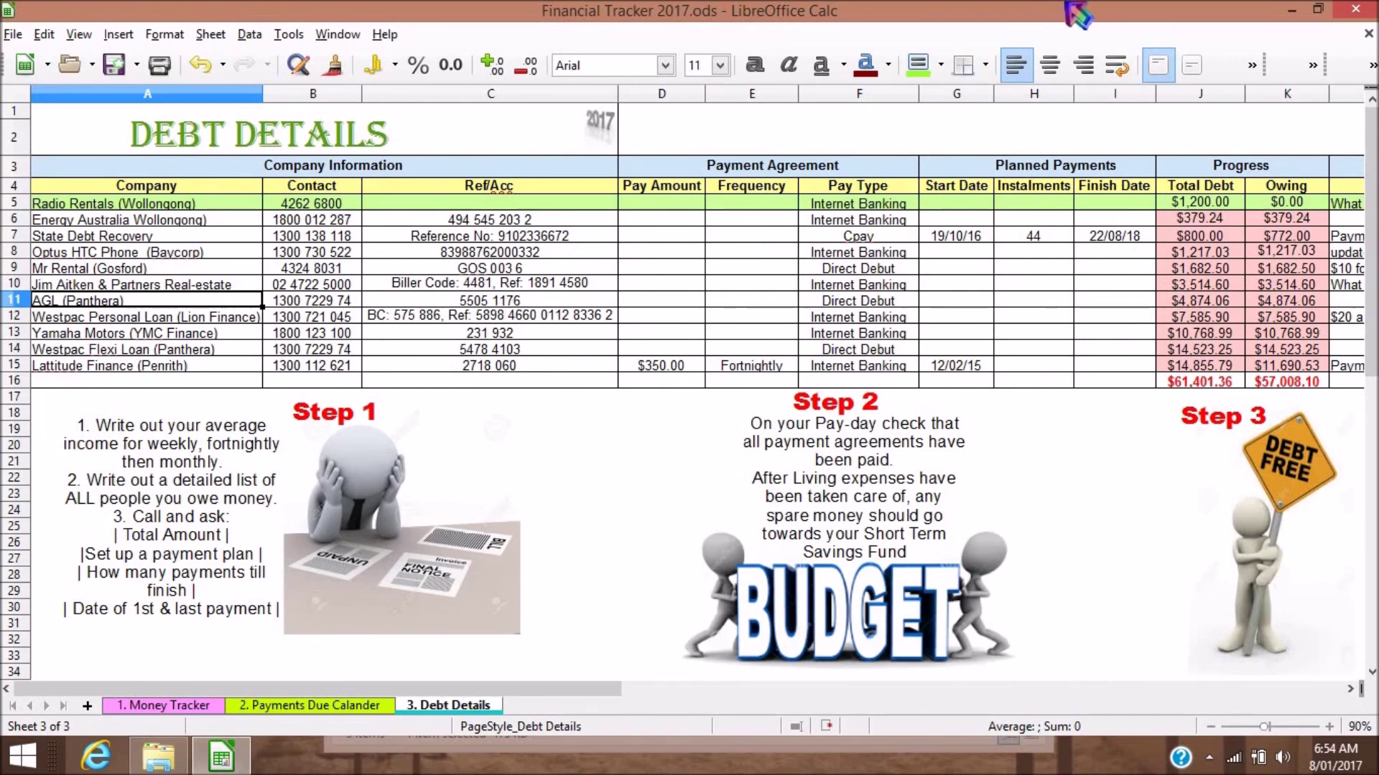
Step: On the Money Tracker sheet, deduct the $40 payment from Energy Australia's balance with the formula =379.24-40
{"action": "left_click", "coordinate": [309, 709]}
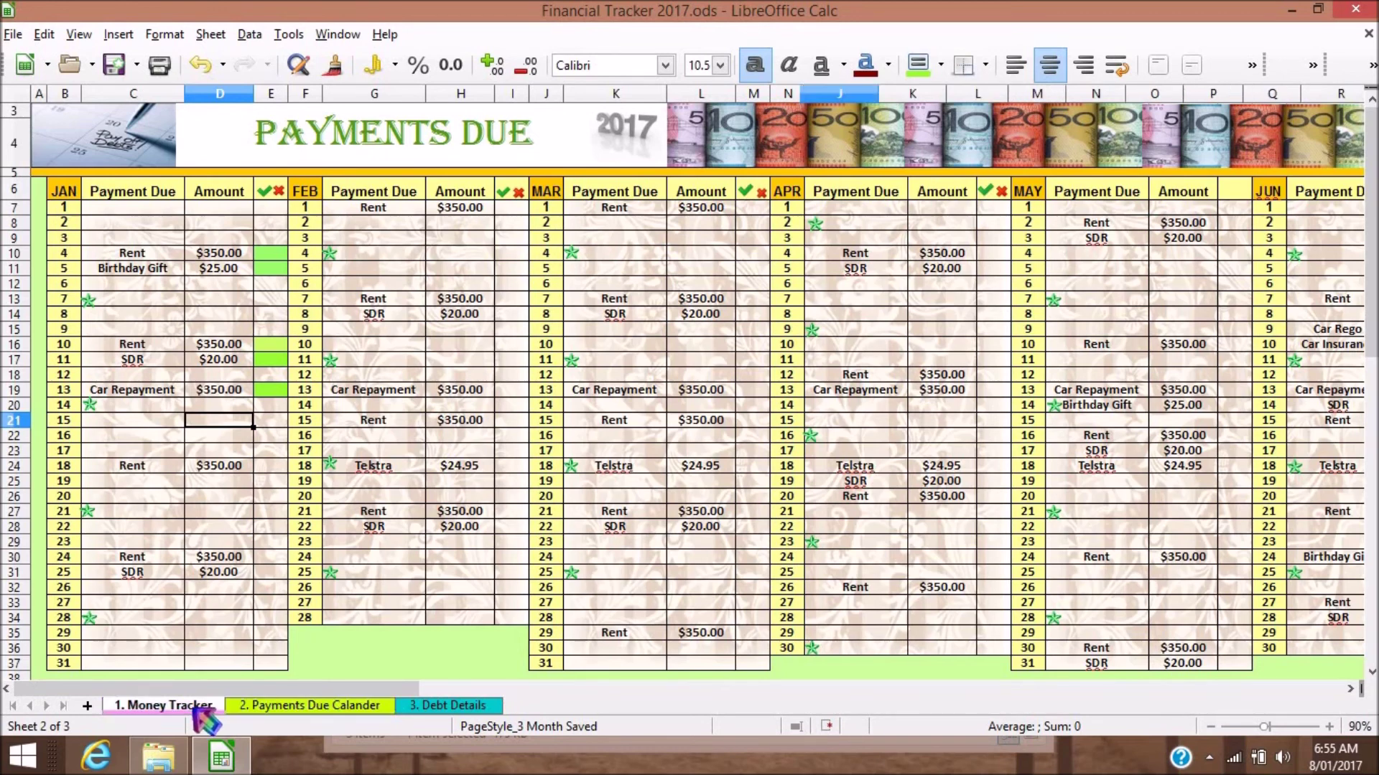
{"action": "left_click", "coordinate": [163, 706]}
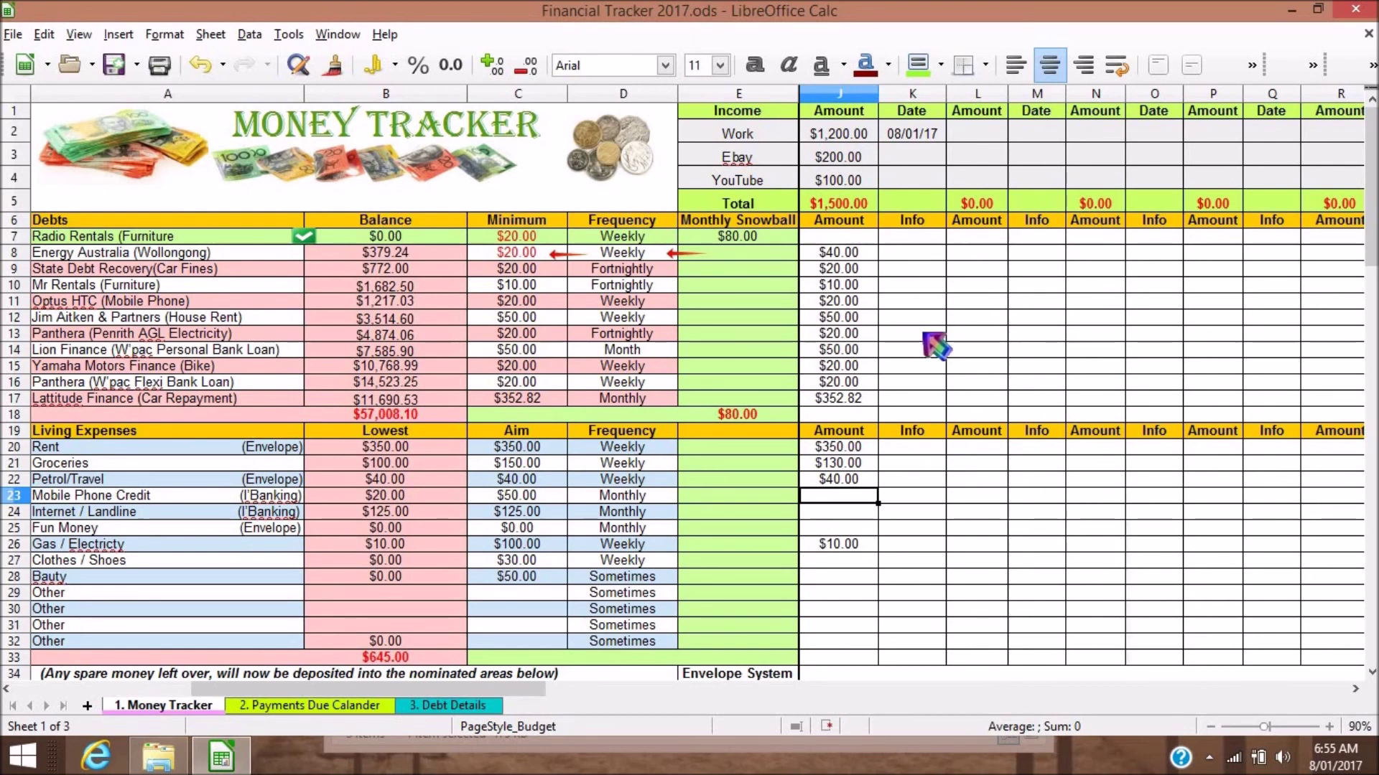
{"action": "left_click", "coordinate": [917, 267]}
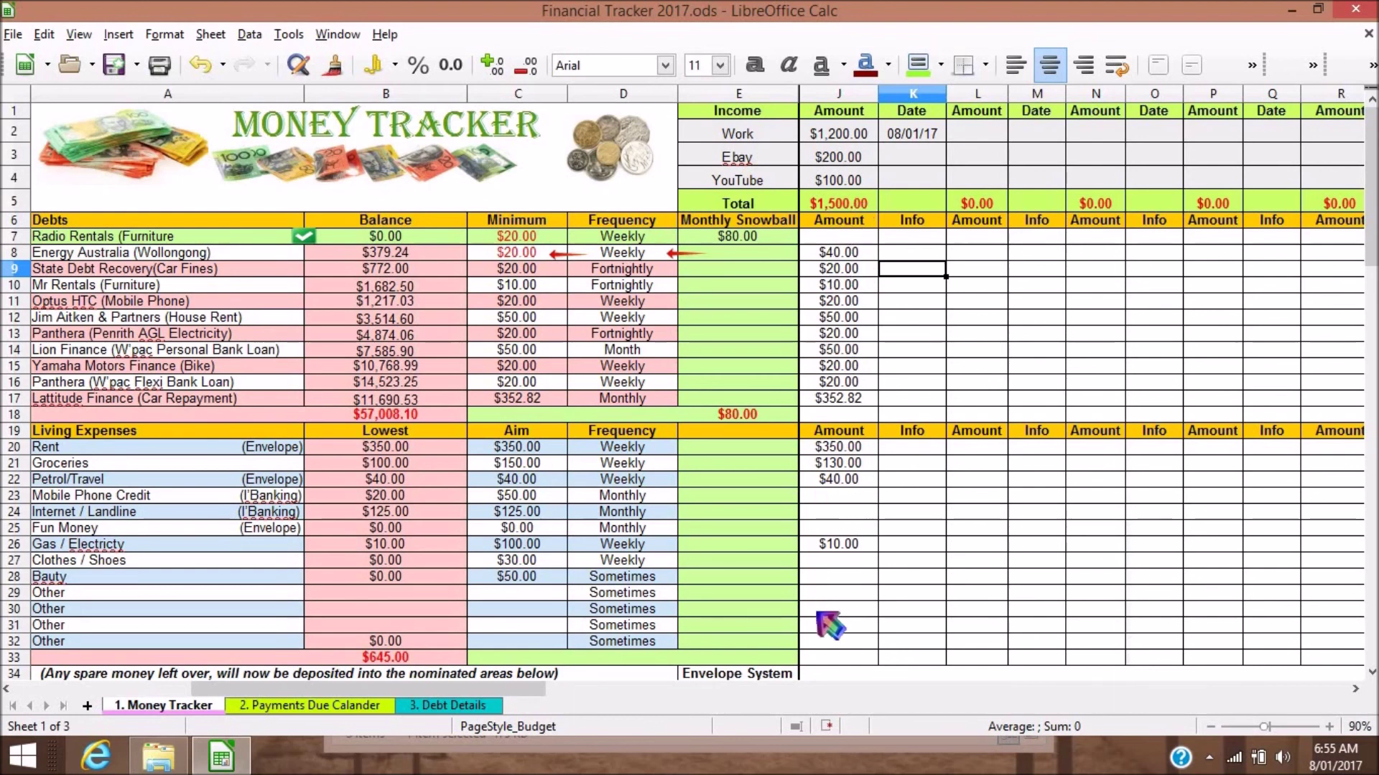
{"action": "left_click", "coordinate": [392, 255]}
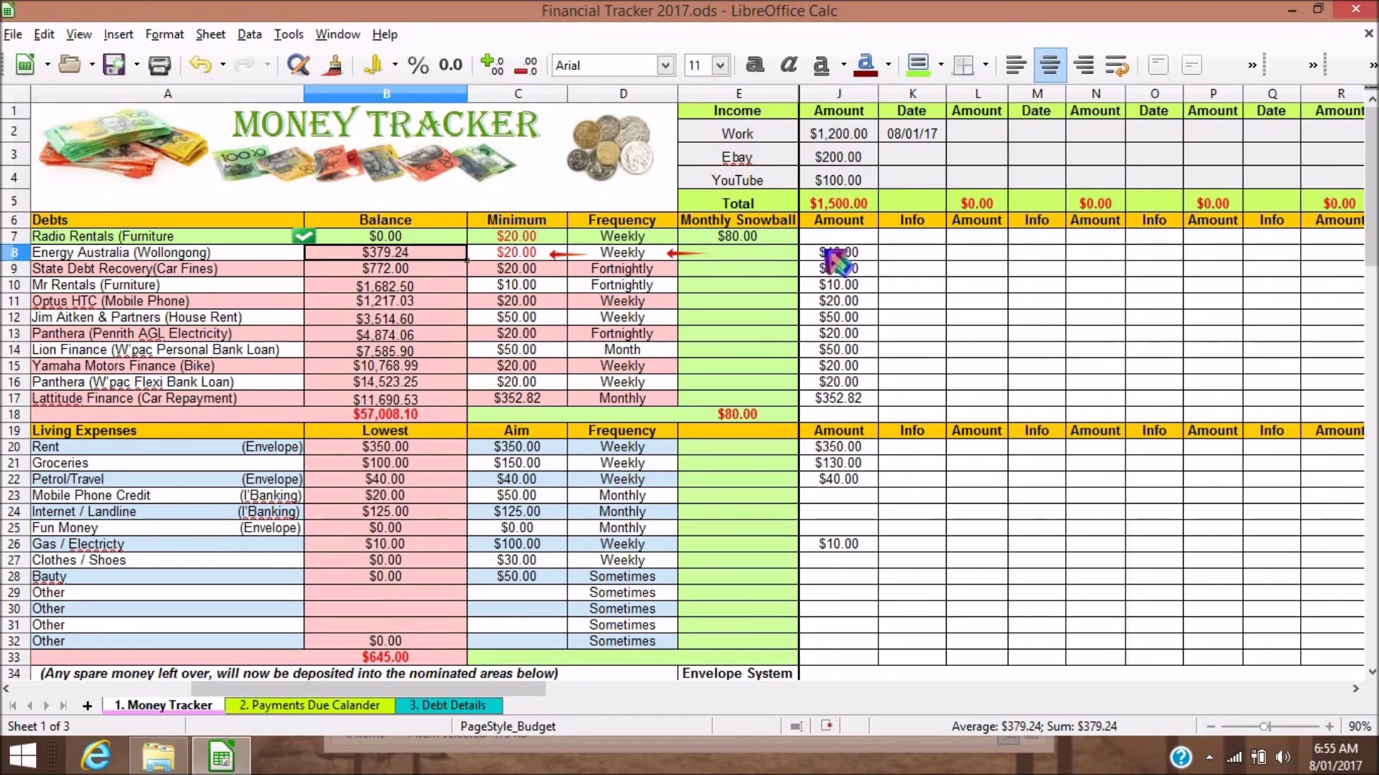
{"action": "left_click", "coordinate": [846, 254]}
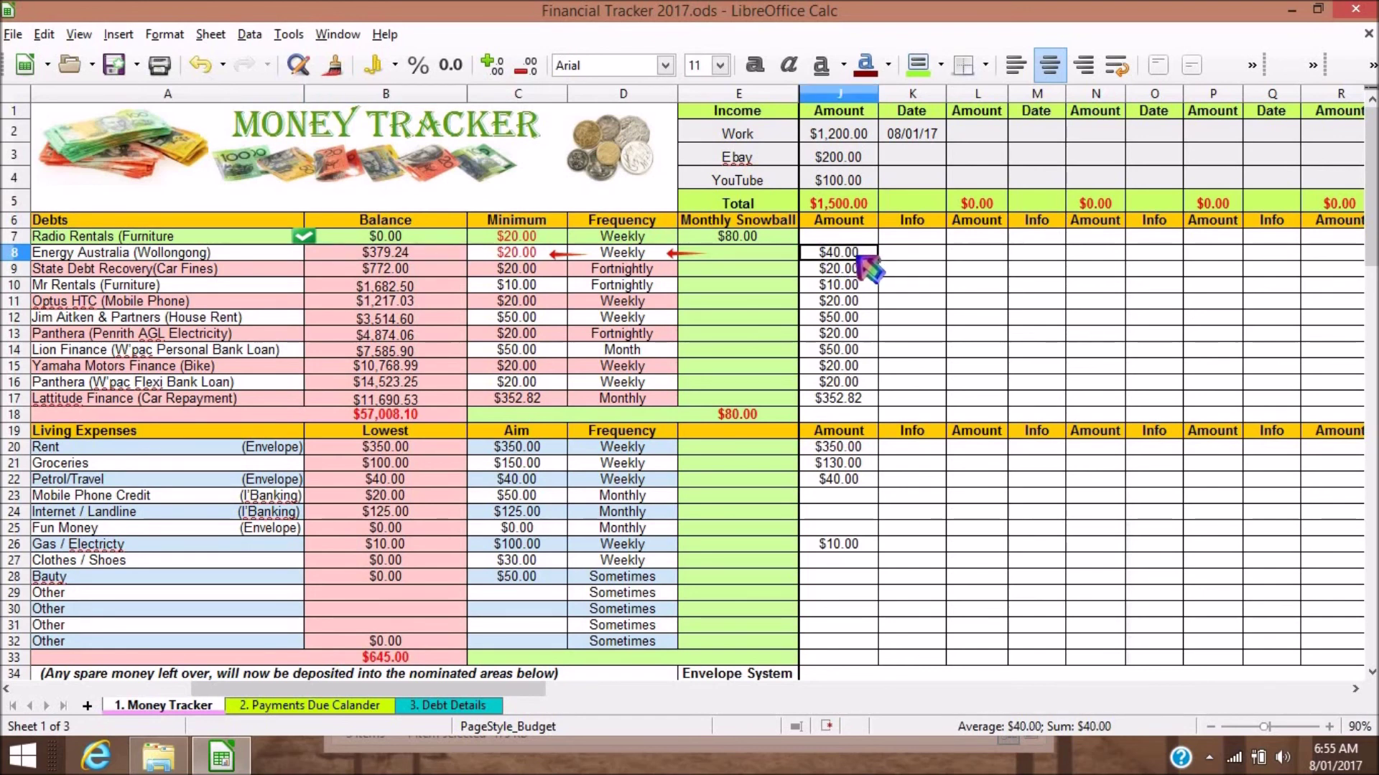
{"action": "left_click", "coordinate": [410, 253]}
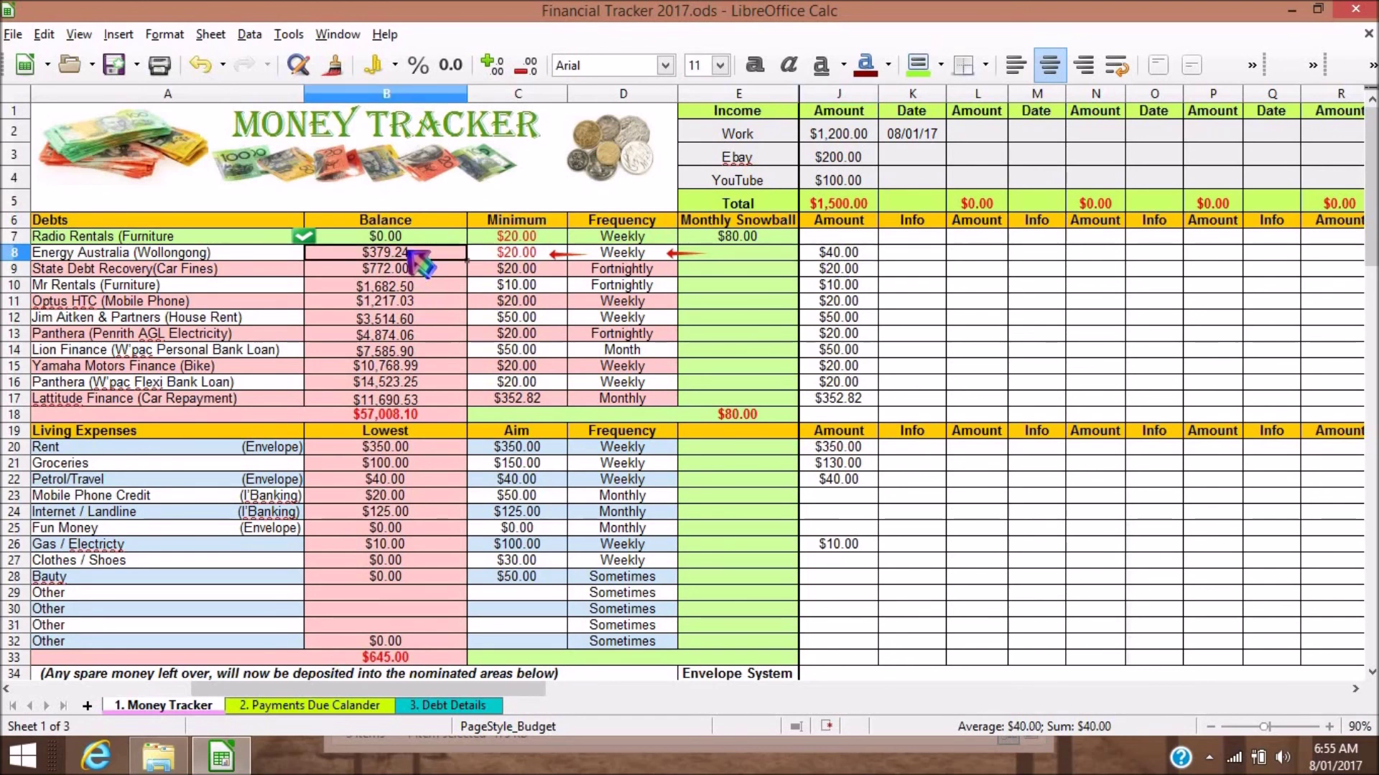
{"action": "double_click", "coordinate": [364, 251]}
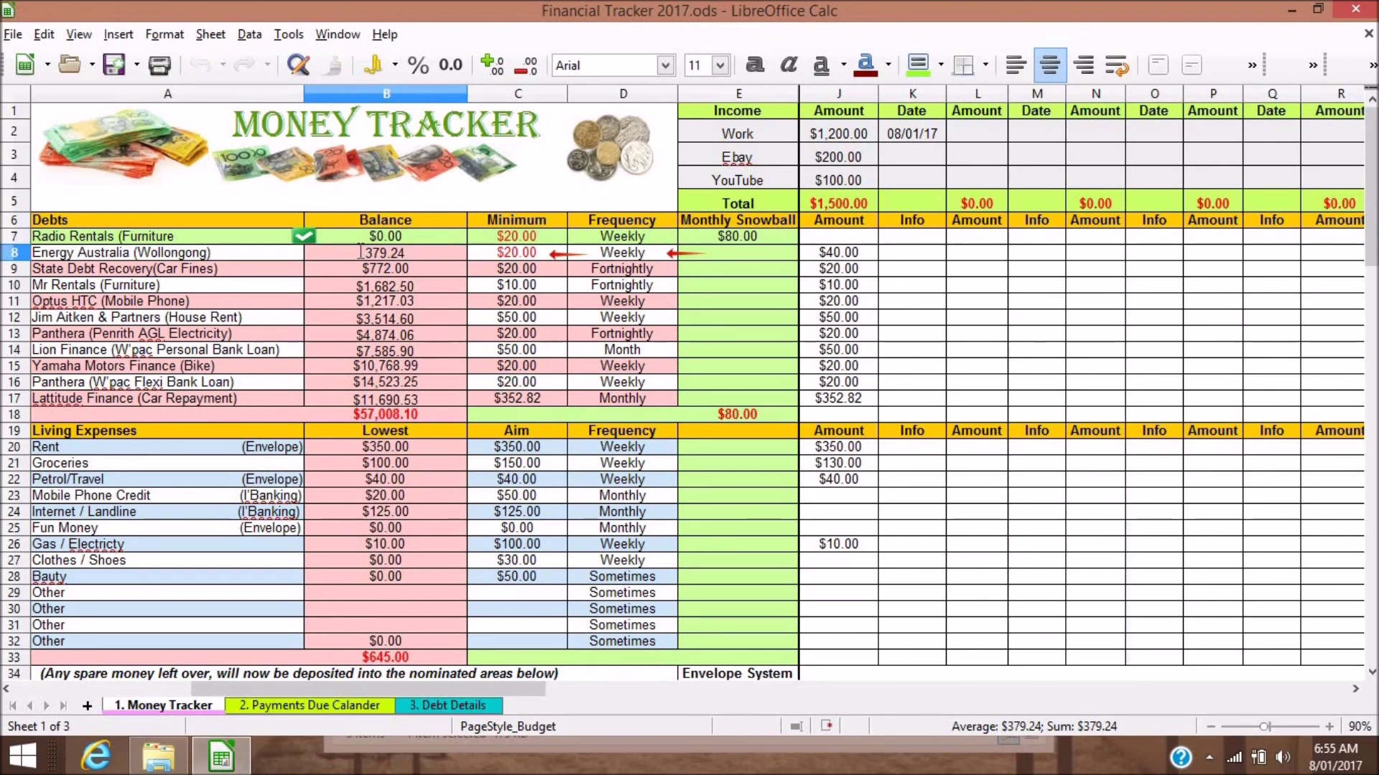
{"action": "type", "text": "="}
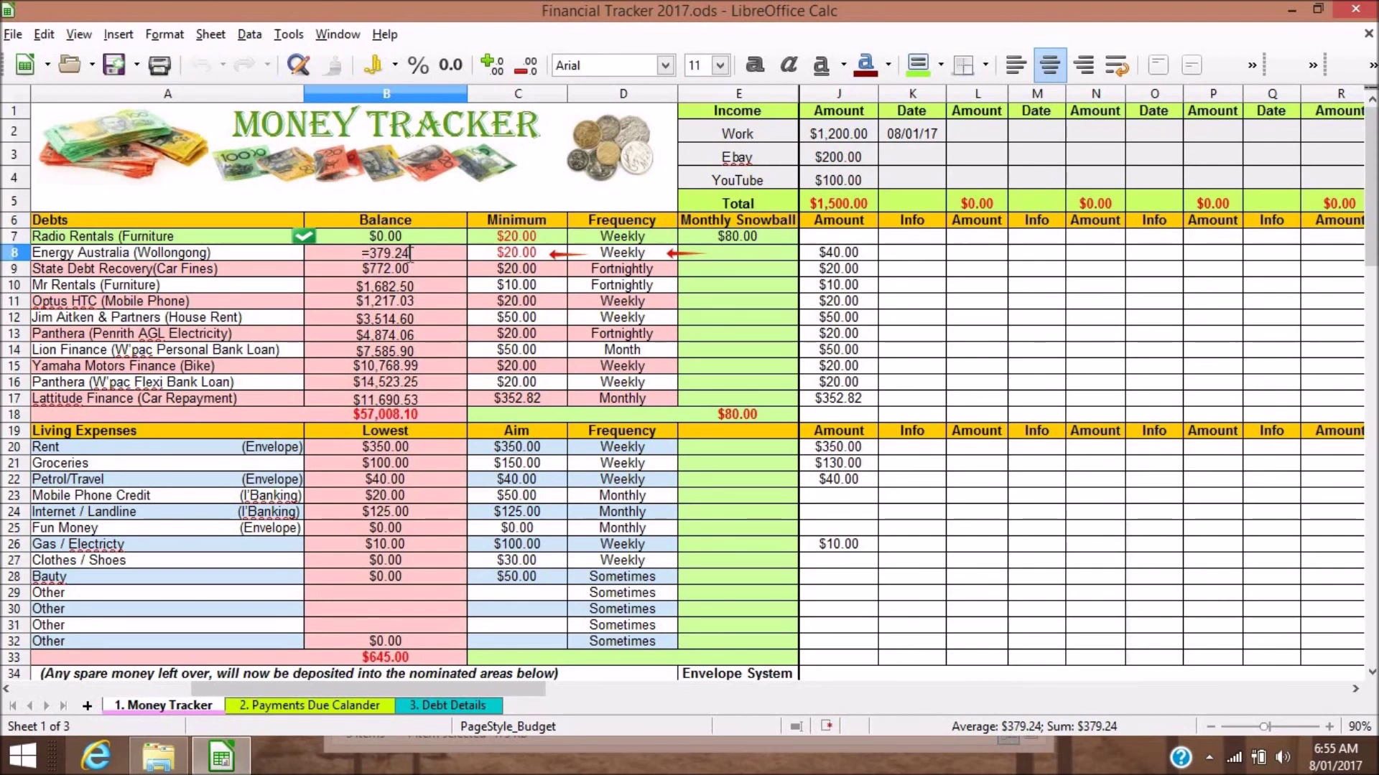
{"action": "type", "text": "-40"}
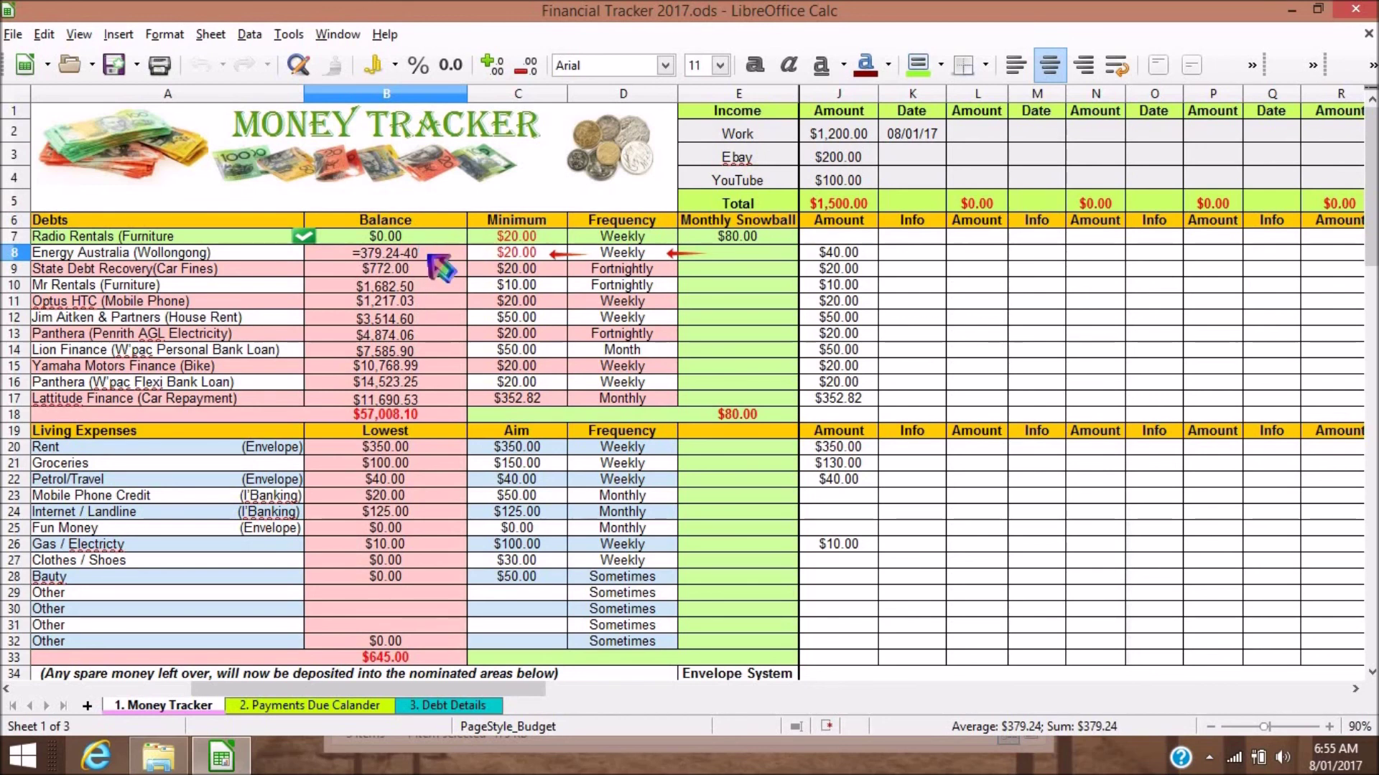
{"action": "key", "text": "Return"}
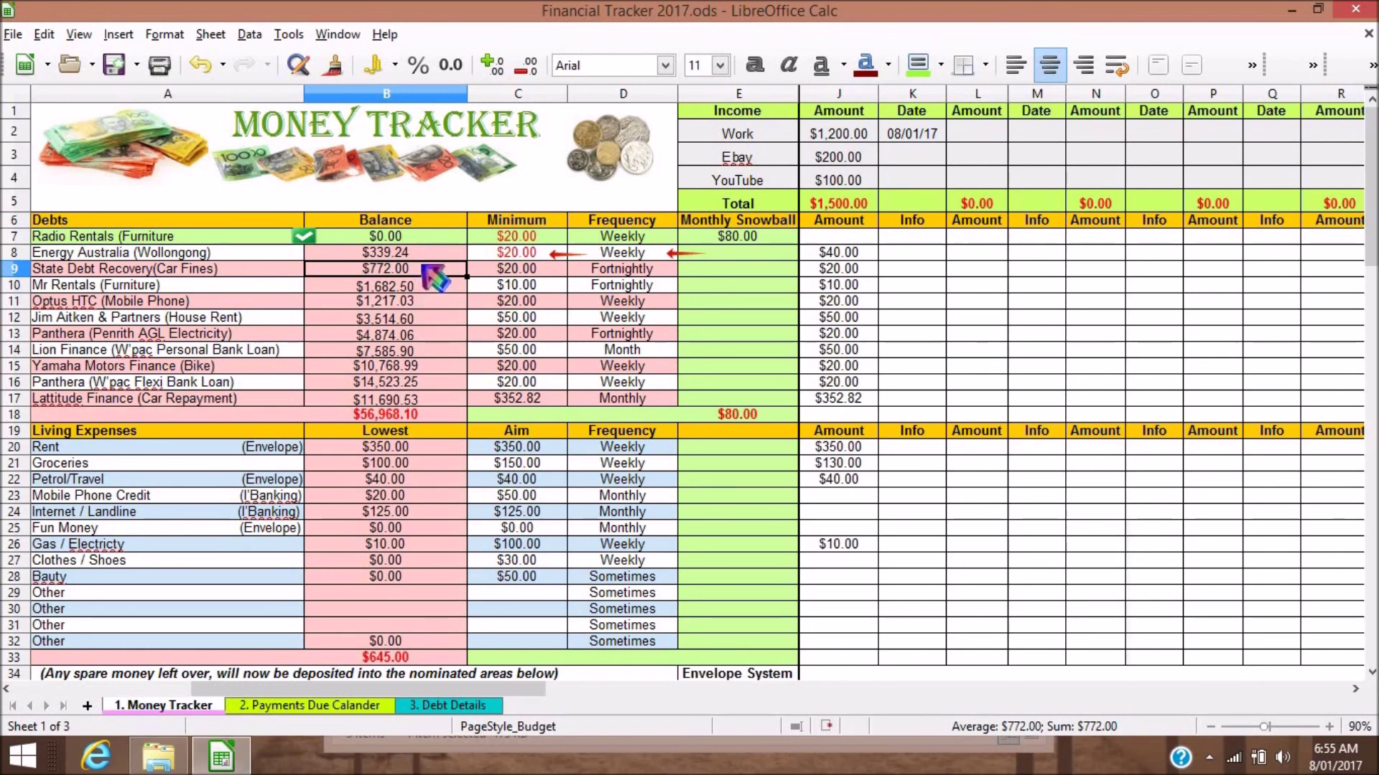
Step: Deduct the $20 payment from State Debt Recovery's balance with the formula =772-20
{"action": "double_click", "coordinate": [385, 268]}
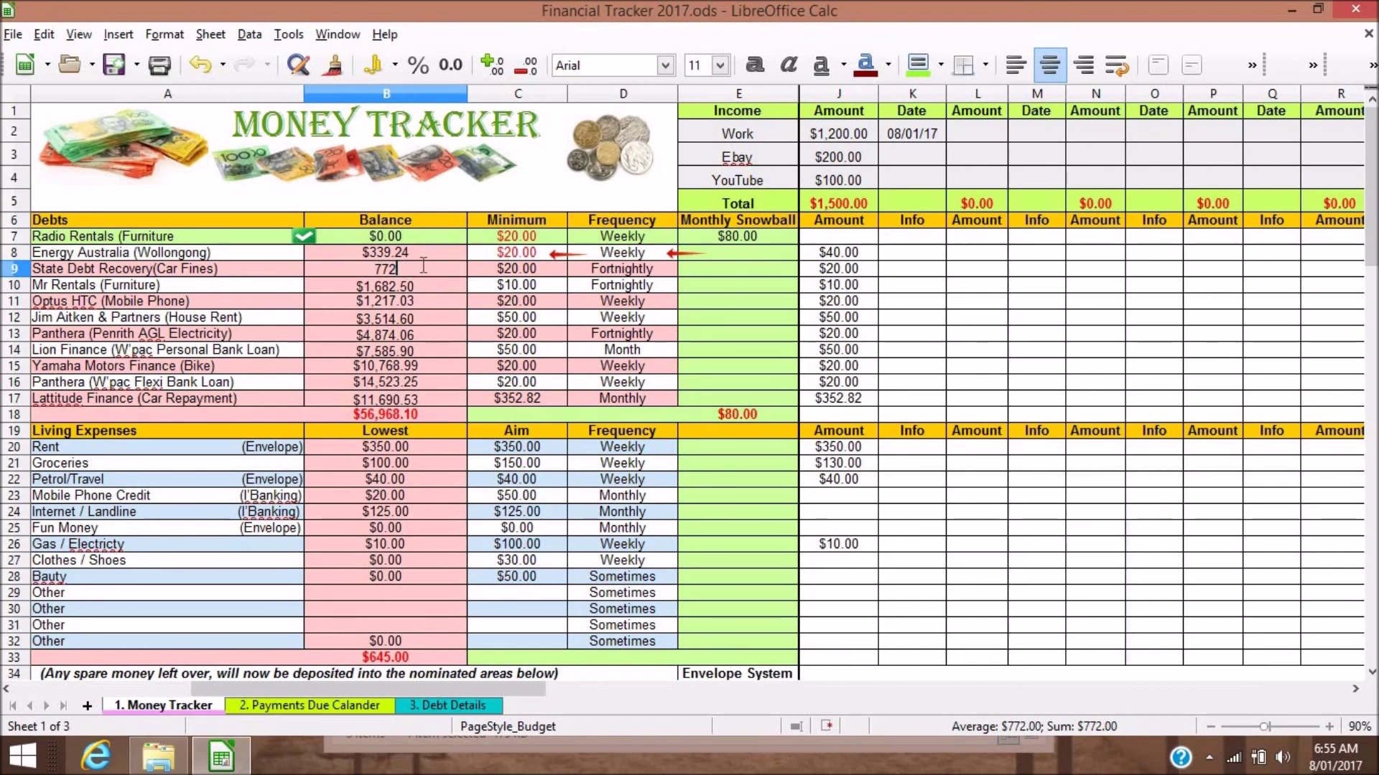
{"action": "left_click", "coordinate": [378, 268]}
{"action": "type", "text": "="}
{"action": "left_click", "coordinate": [407, 269]}
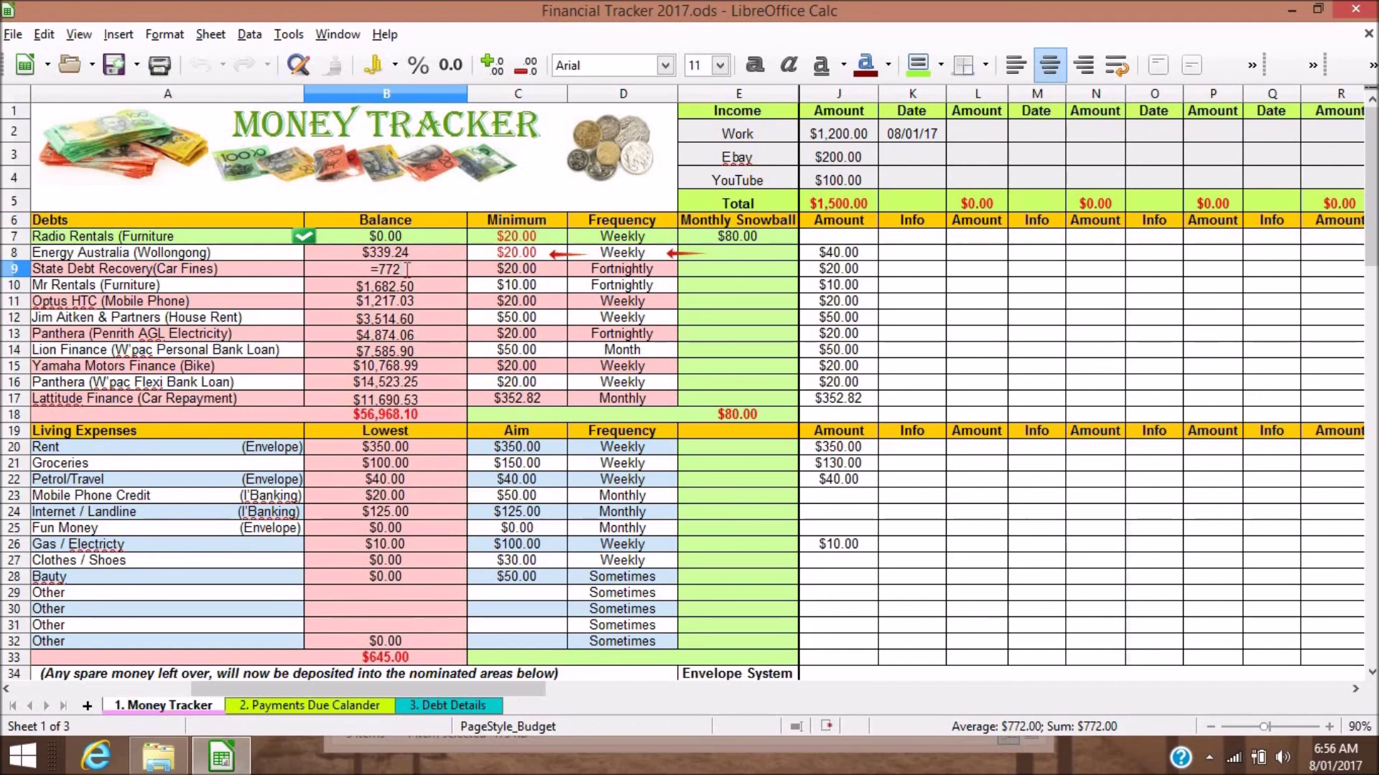
{"action": "type", "text": "-20"}
{"action": "key", "text": "Return"}
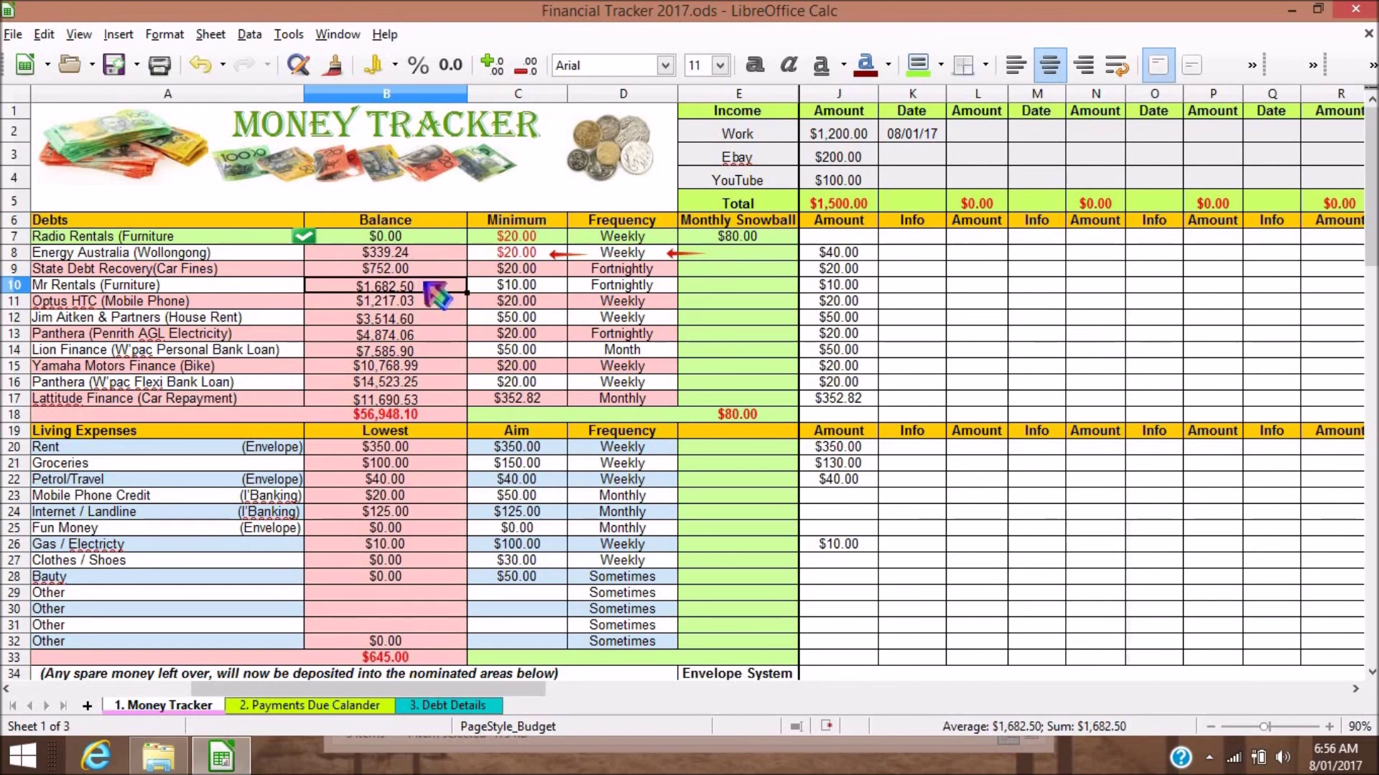
Step: Deduct the $10 payment from the Mr Rentals balance with the formula =1682.5-10
{"action": "double_click", "coordinate": [405, 285]}
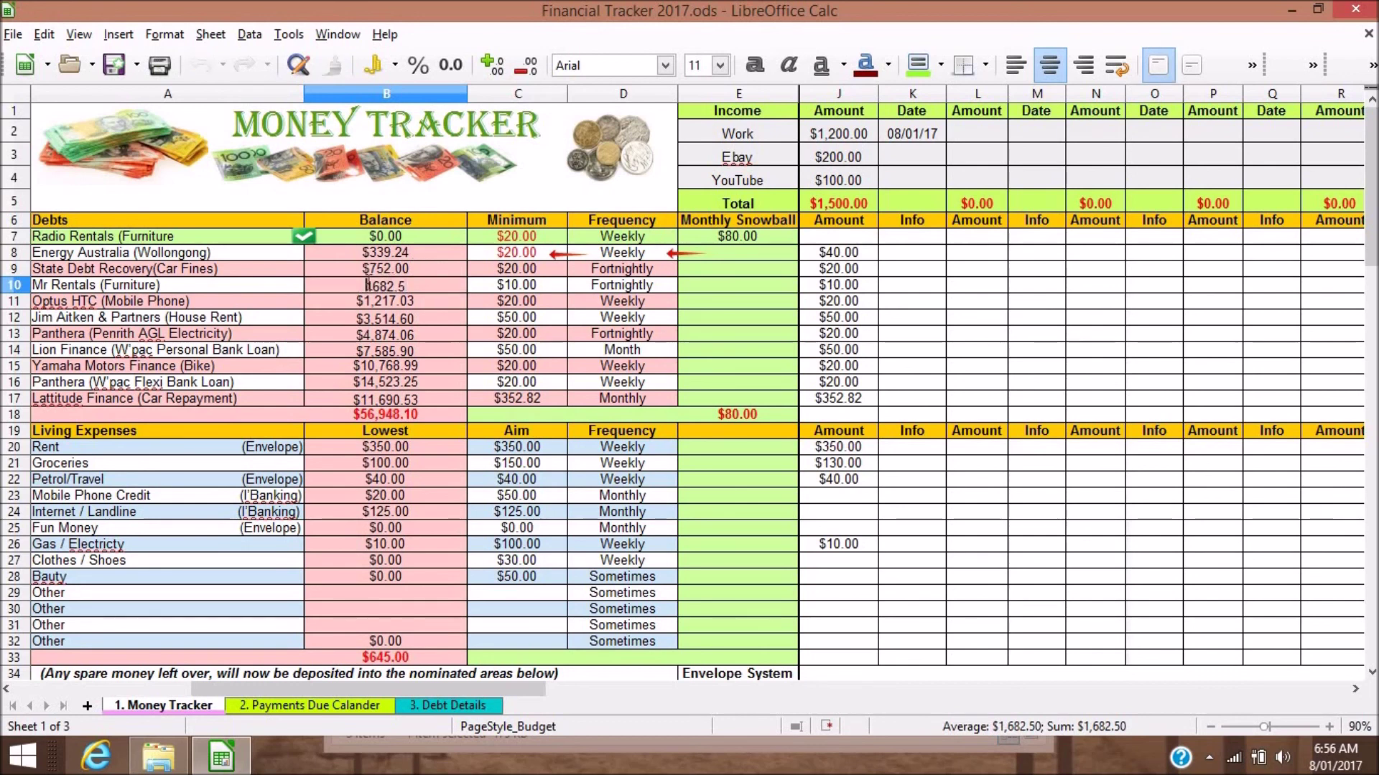
{"action": "type", "text": "="}
{"action": "type", "text": "-"}
{"action": "type", "text": "10"}
{"action": "key", "text": "Return"}
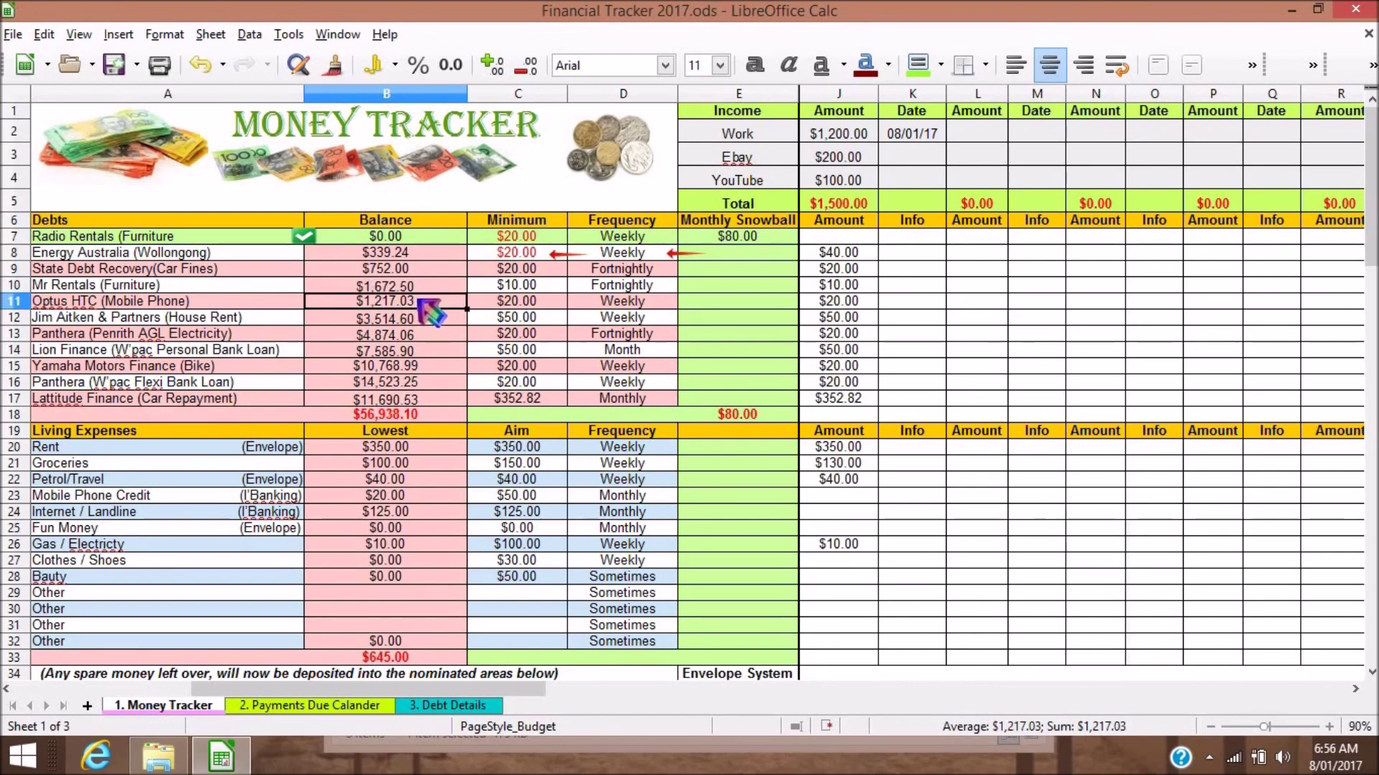
Step: Open the Optus HTC balance for editing, and minimize the spreadsheet and folder windows to show the desktop
{"action": "double_click", "coordinate": [423, 305]}
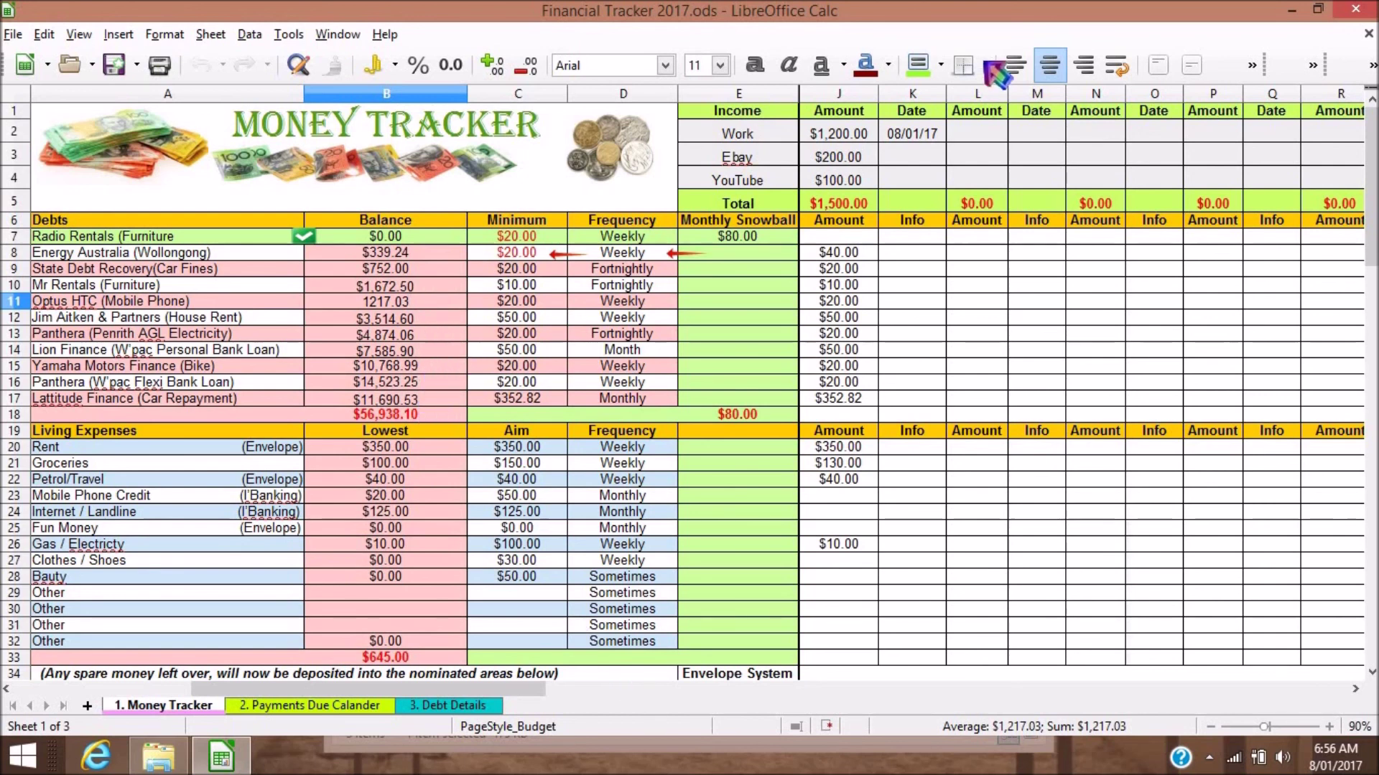
{"action": "left_click", "coordinate": [1293, 10]}
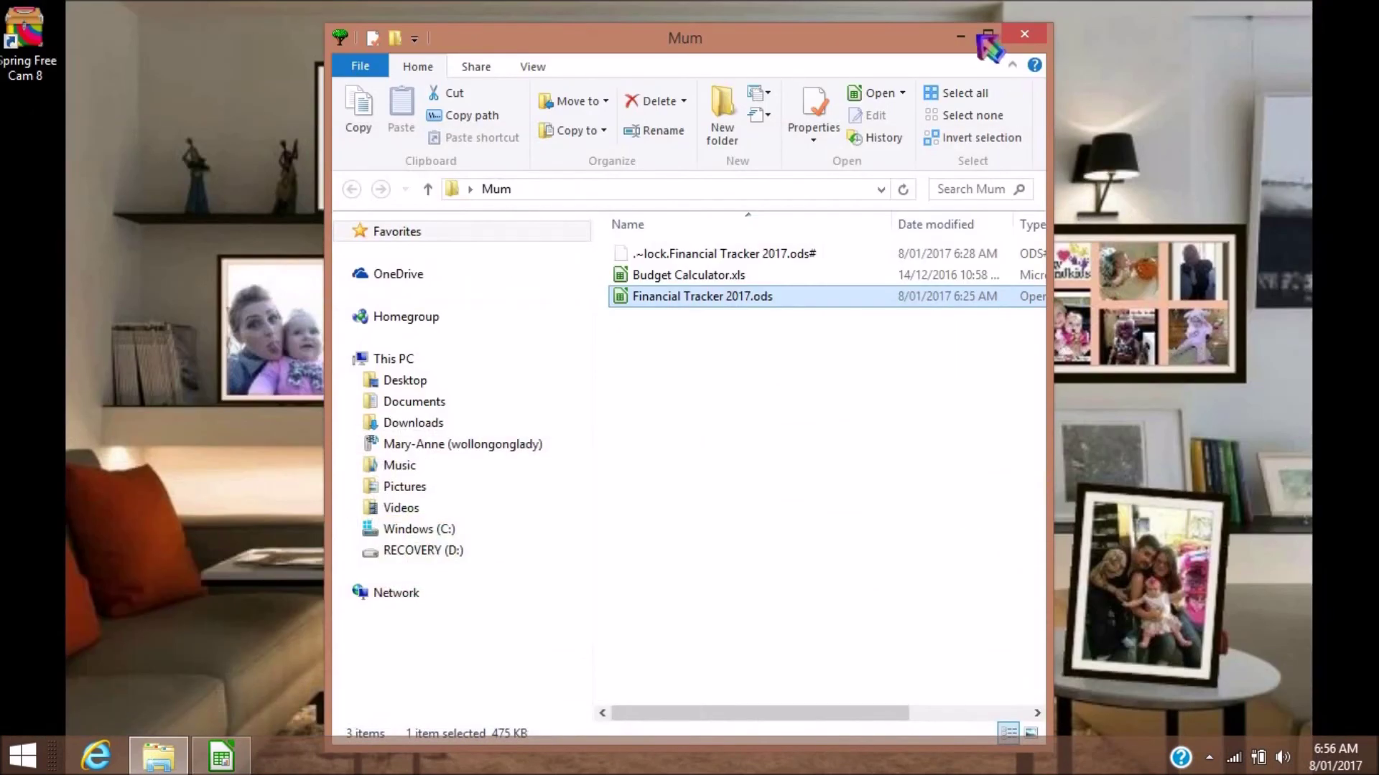
{"action": "left_click", "coordinate": [961, 36]}
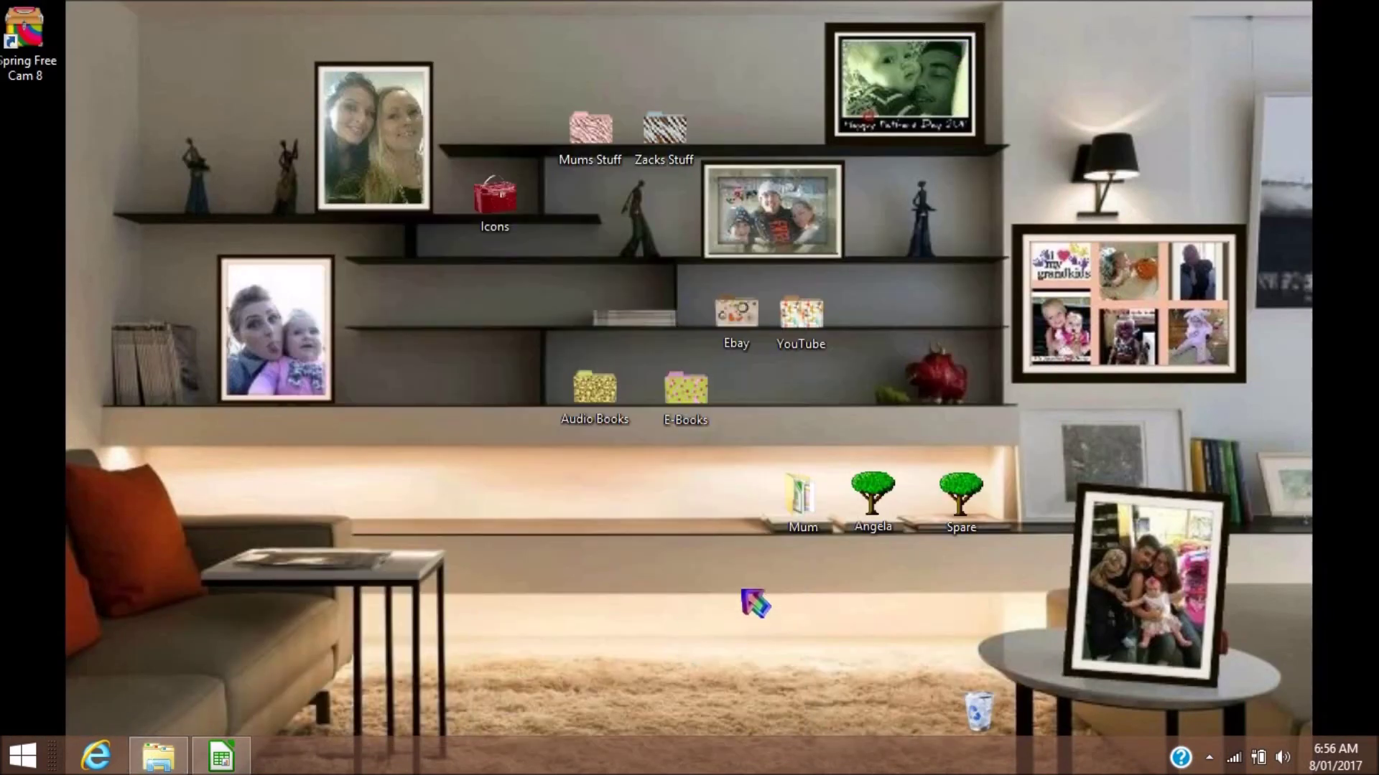